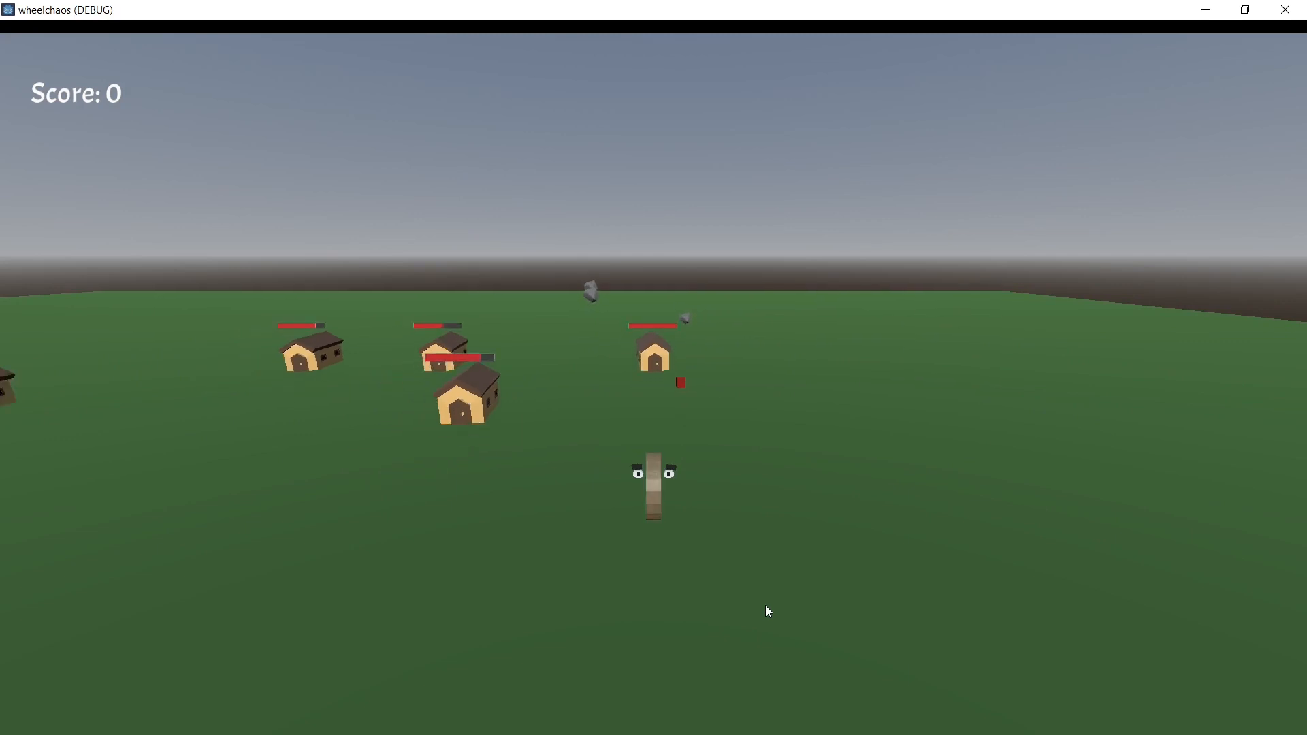
Drive the wheel around the town in the running game to examine the health bars above the houses.
key(w)
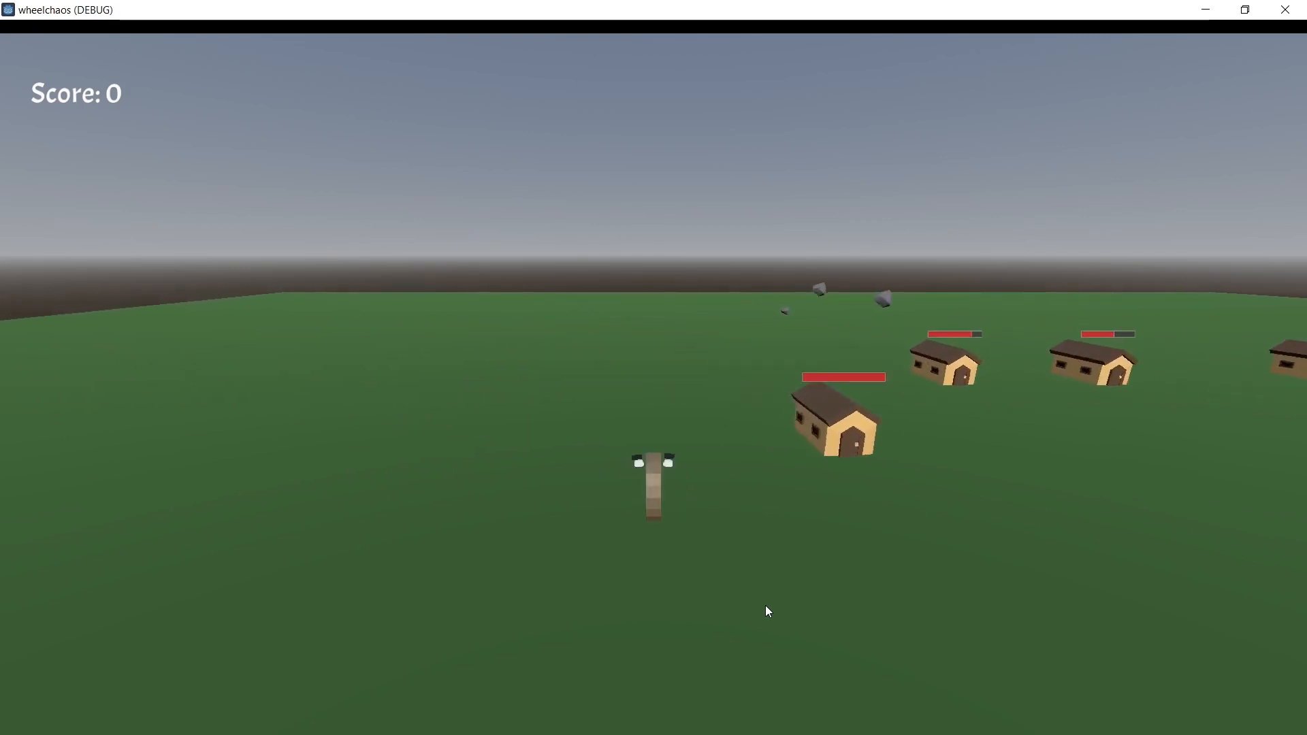
key(d)
key(s)
key(d)
key(s)
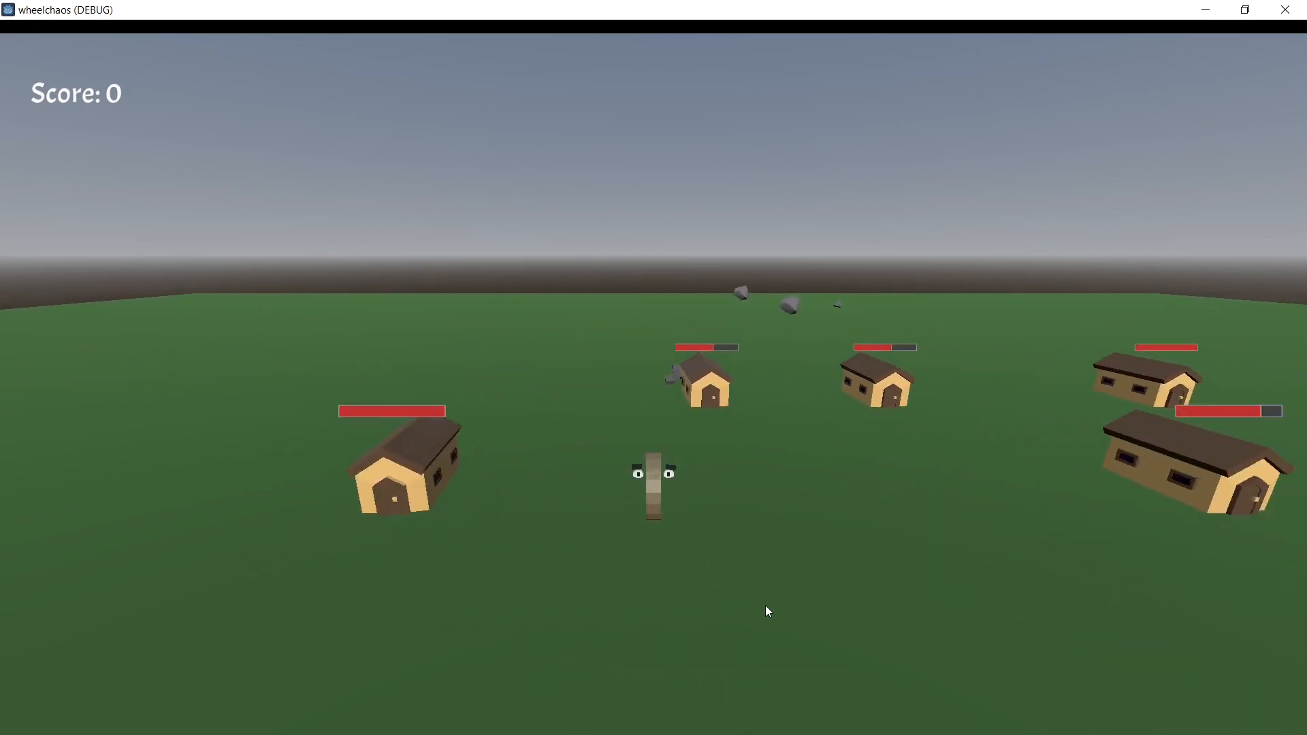
key(d)
key(s)
key(a)
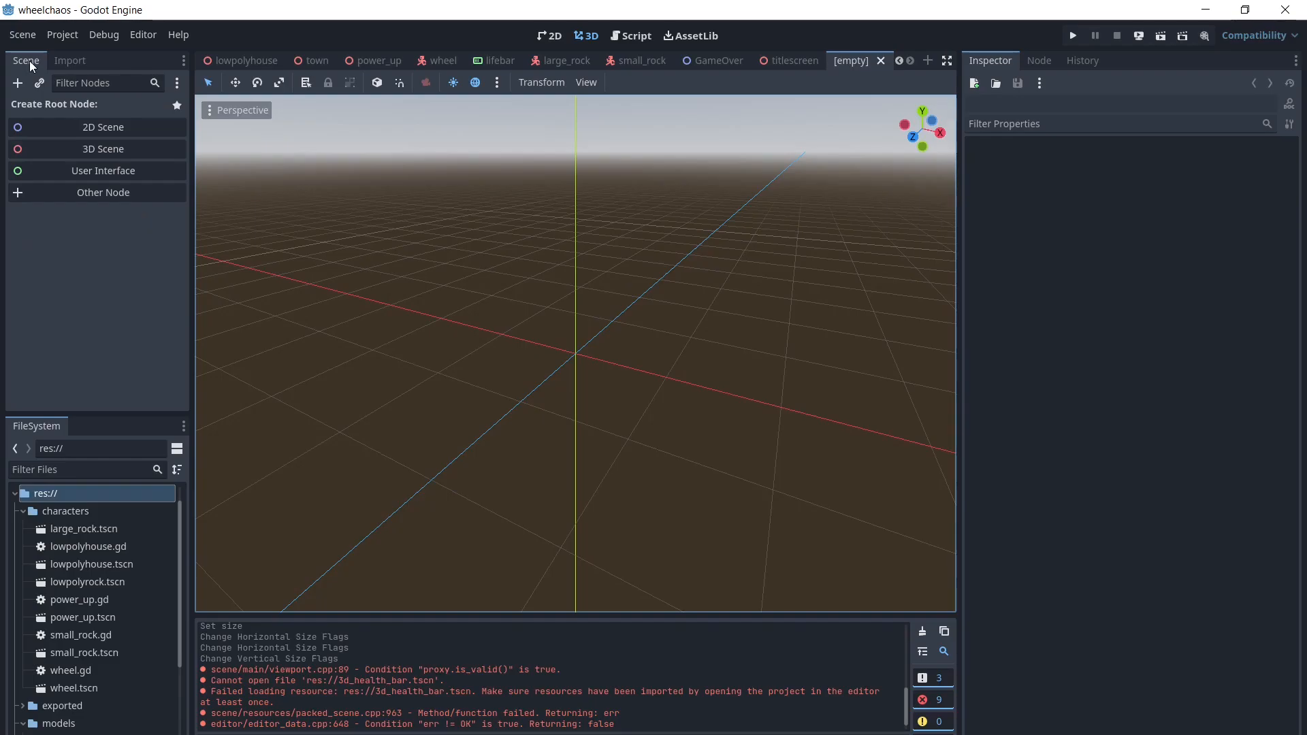
Create a new scene with a 2D root node and change the root's type to ProgressBar.
click(95, 132)
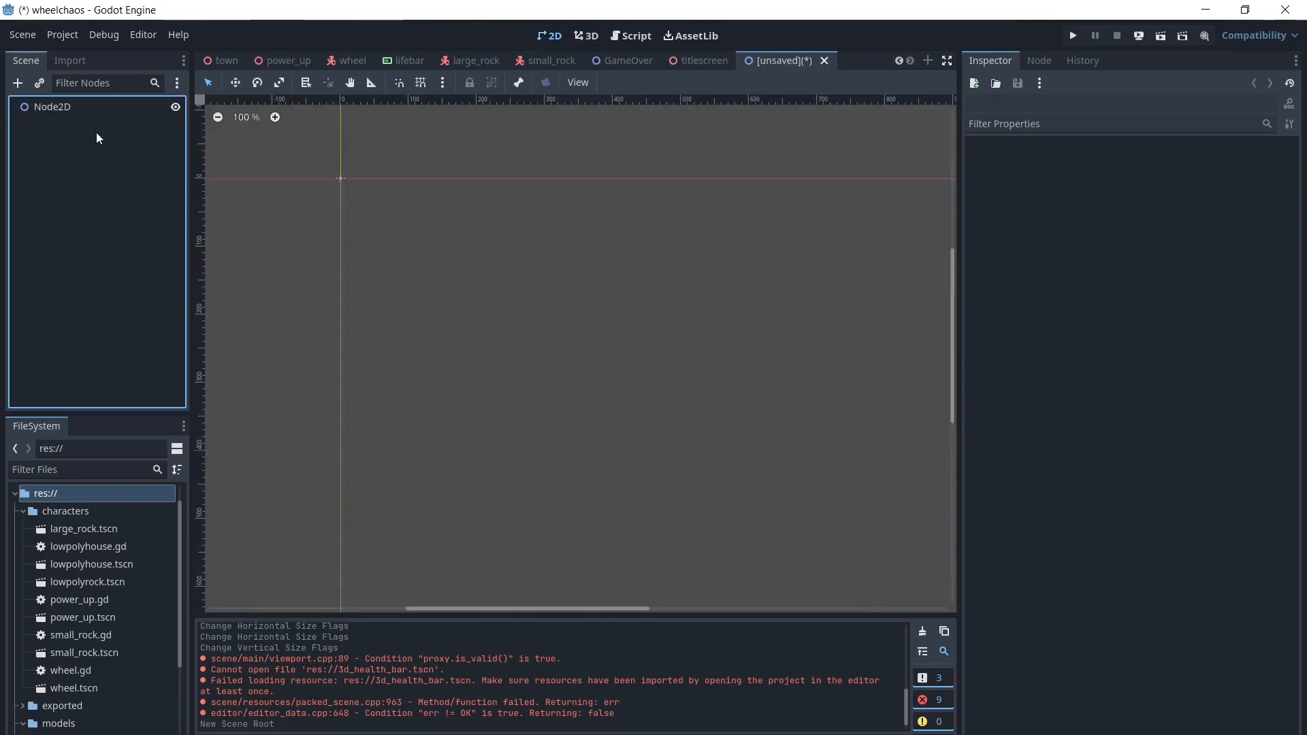
click(52, 104)
right_click(51, 103)
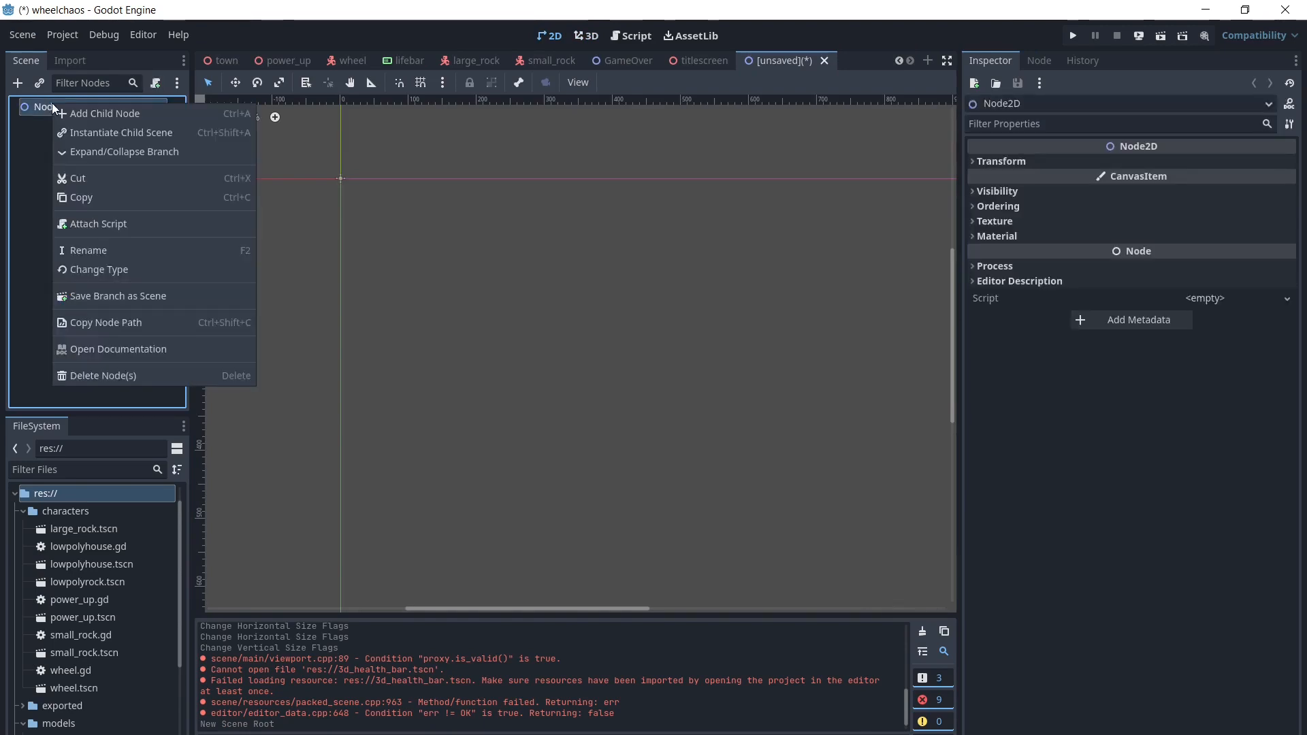
click(120, 276)
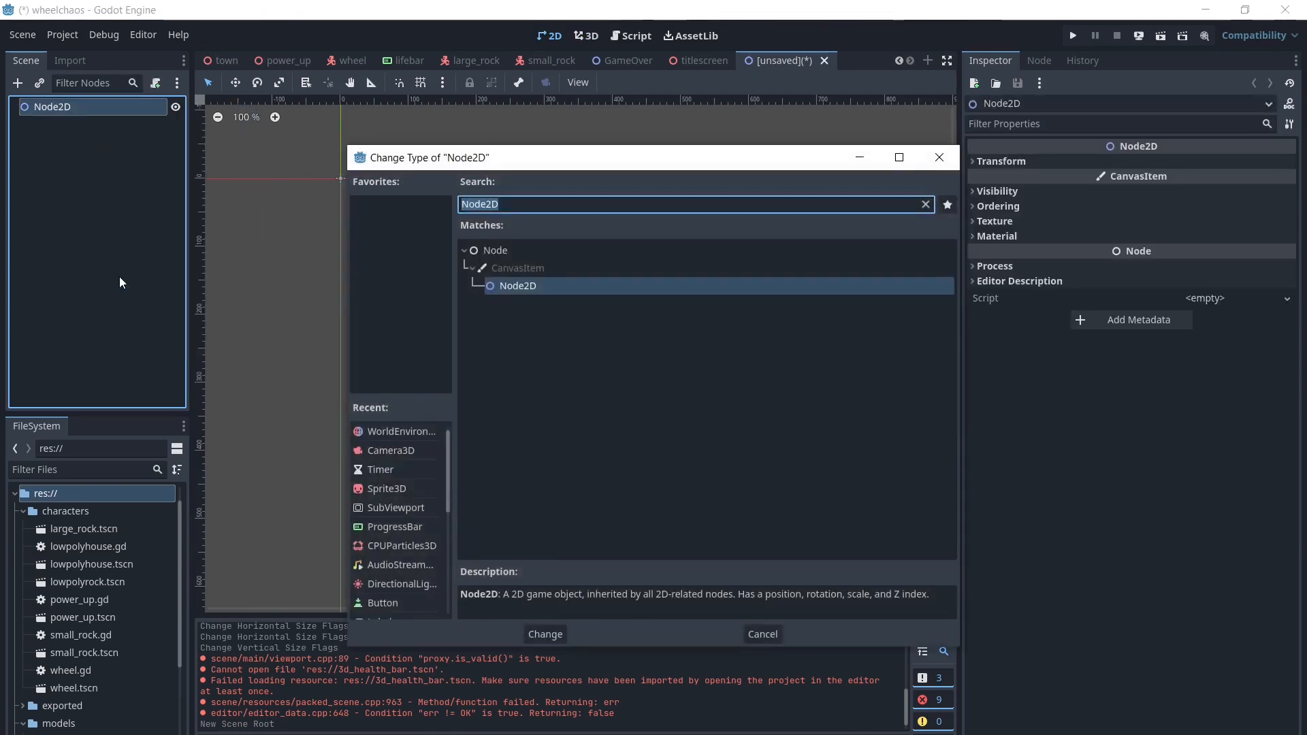
text(pro)
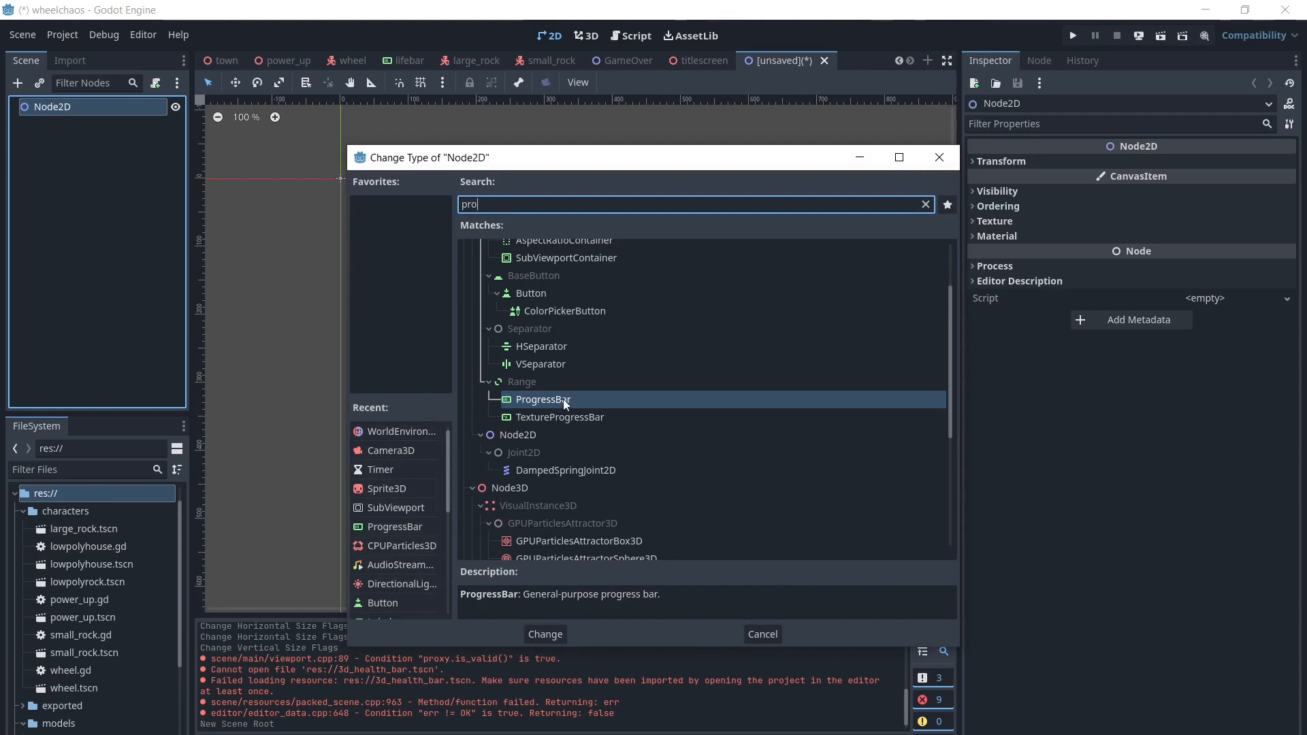
double_click(558, 397)
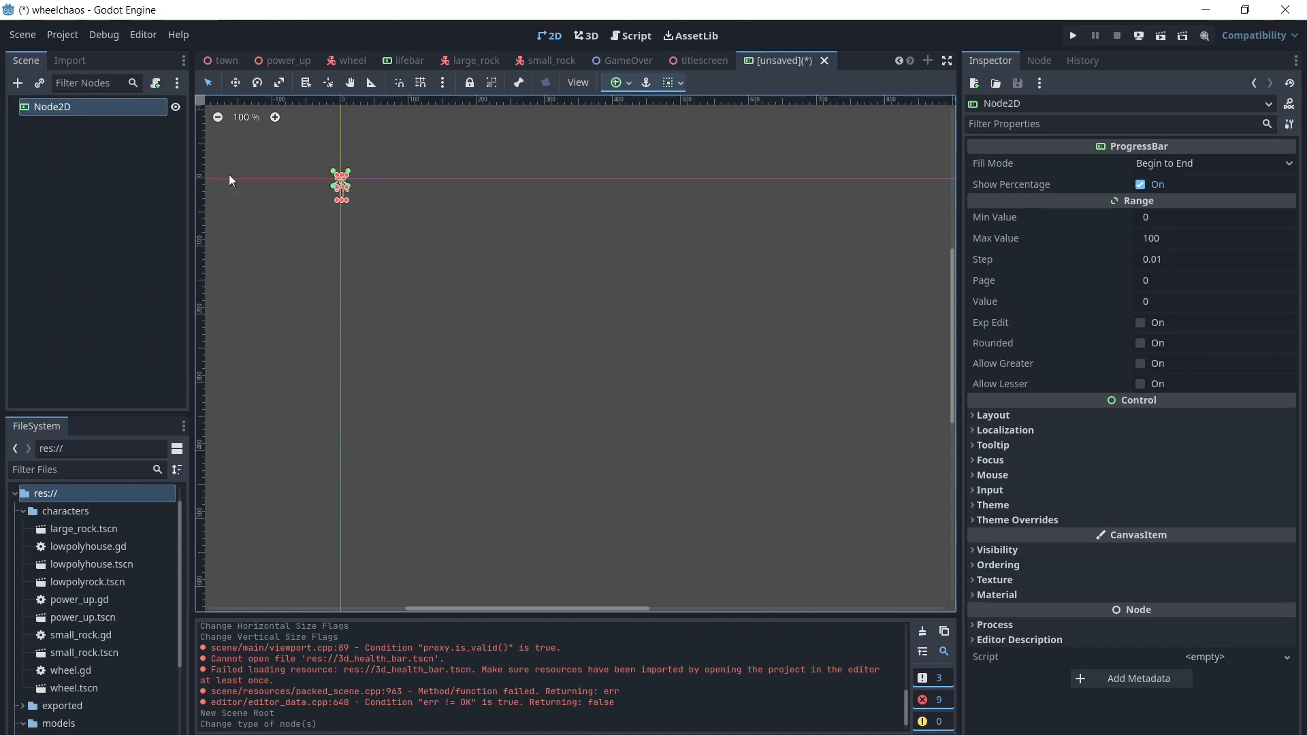
Resize the progress bar to about 250 × 27 and apply the centre anchor preset.
drag(347, 185, 515, 209)
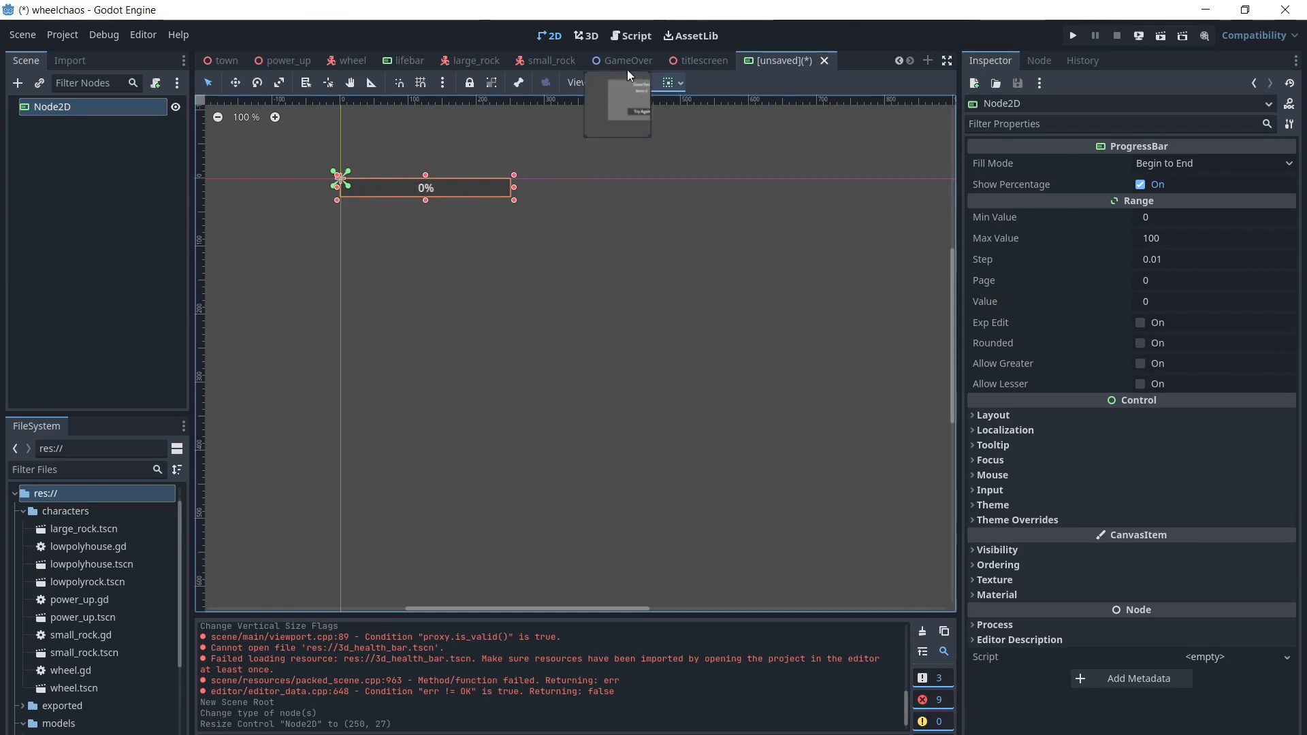
click(622, 81)
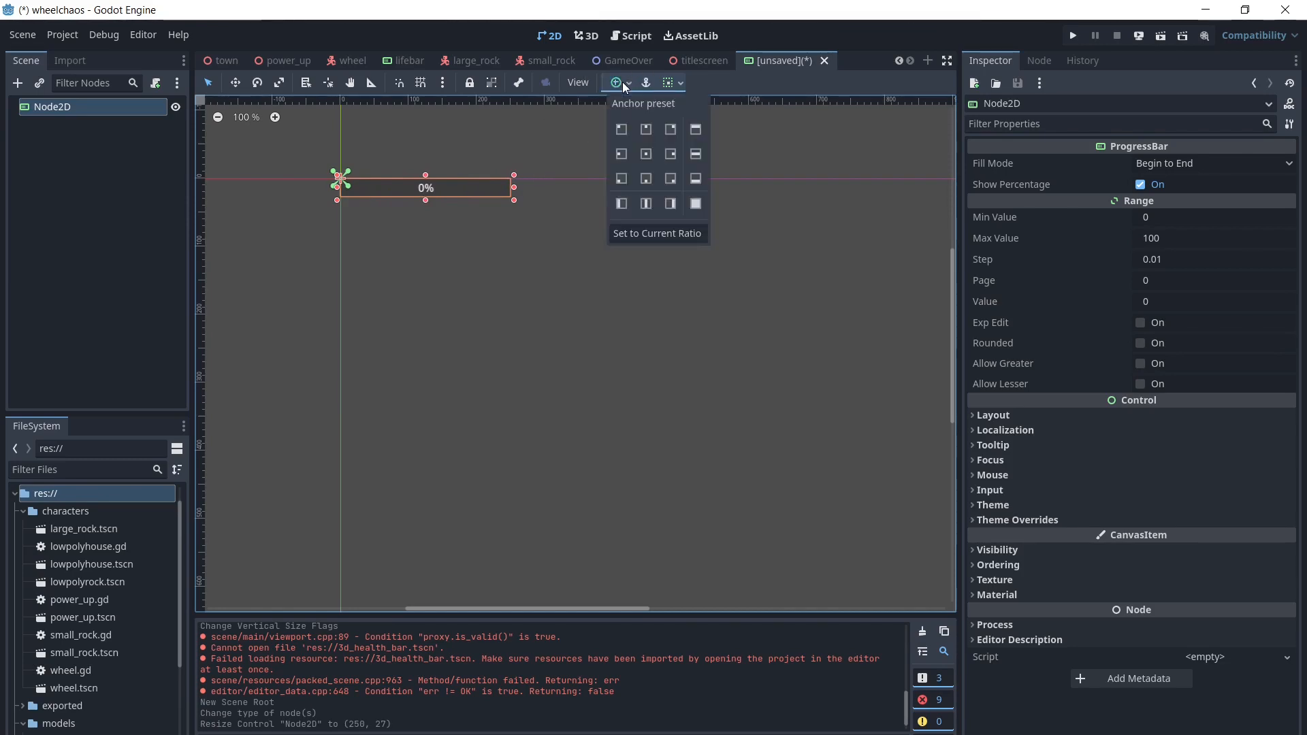
click(643, 154)
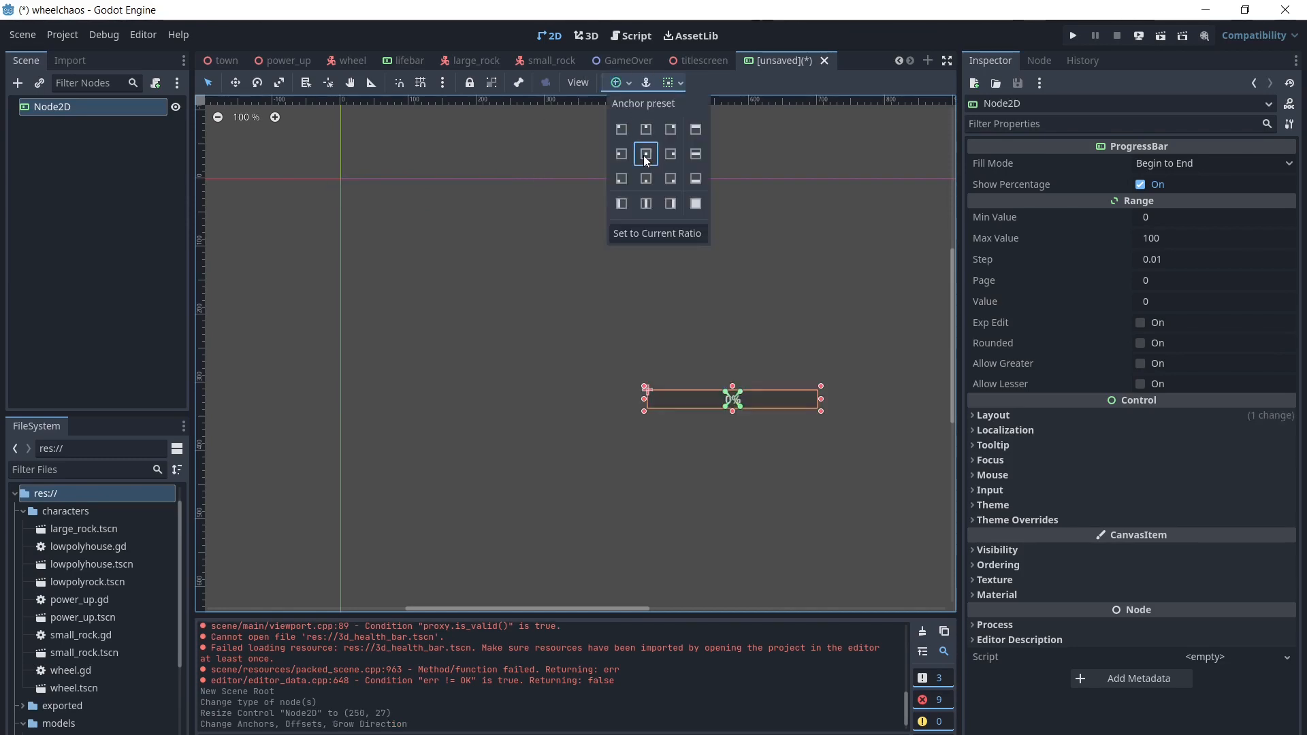
Rename the root node as HealthBar3D.
double_click(65, 106)
text(Hela)
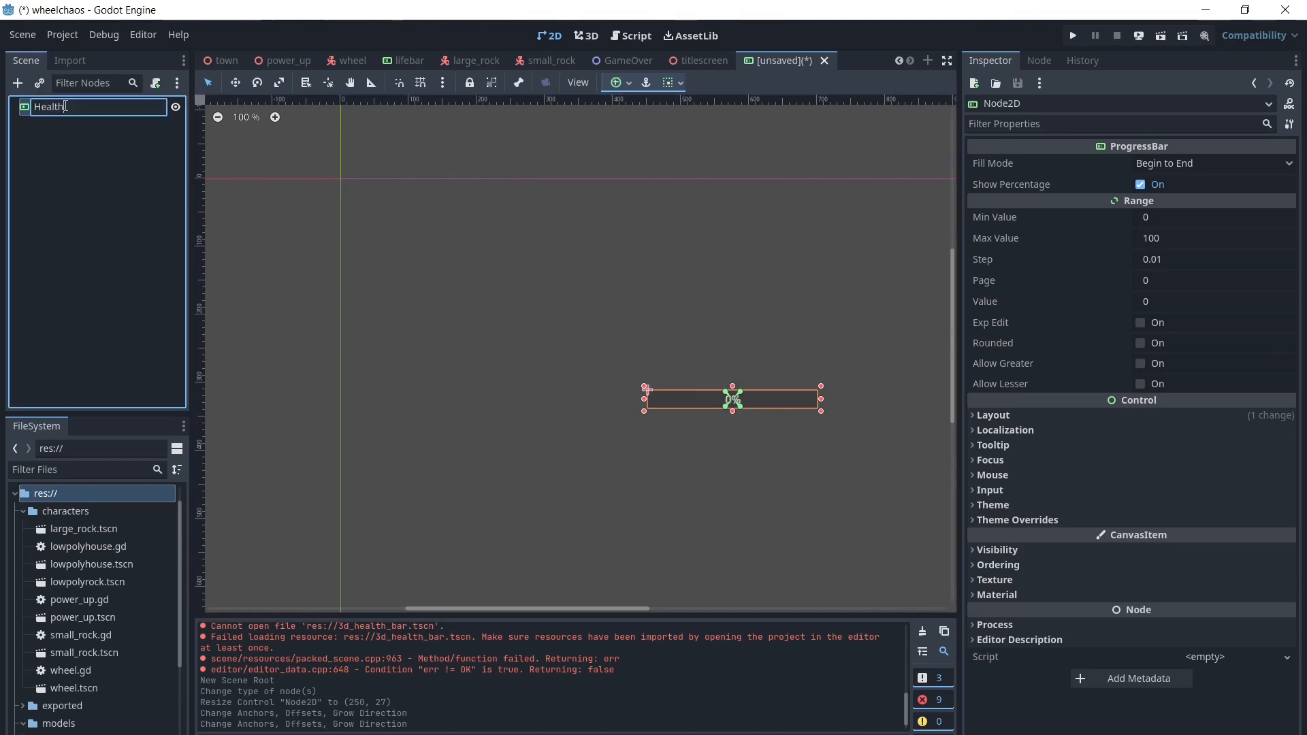
text(lthBar3D)
key(Return)
Set the progress bar's value to 50 and turn off Show Percentage.
click(1149, 301)
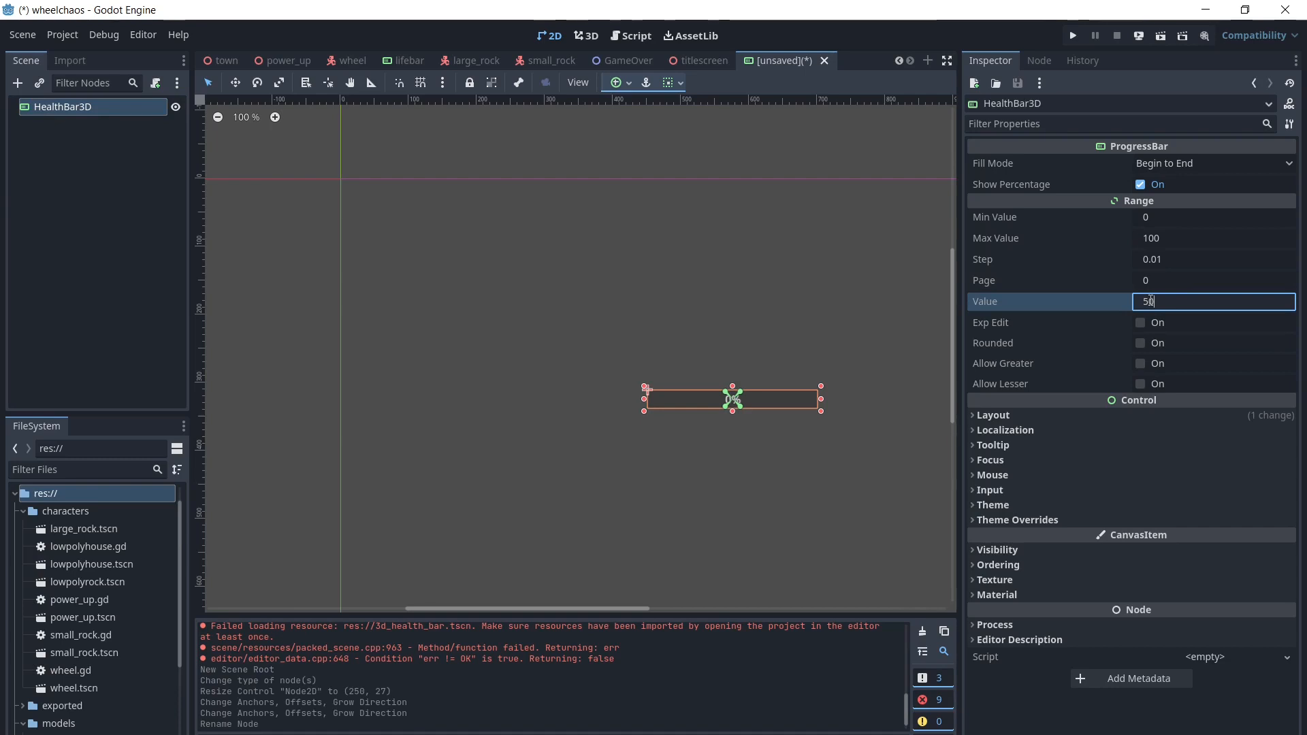
click(1162, 447)
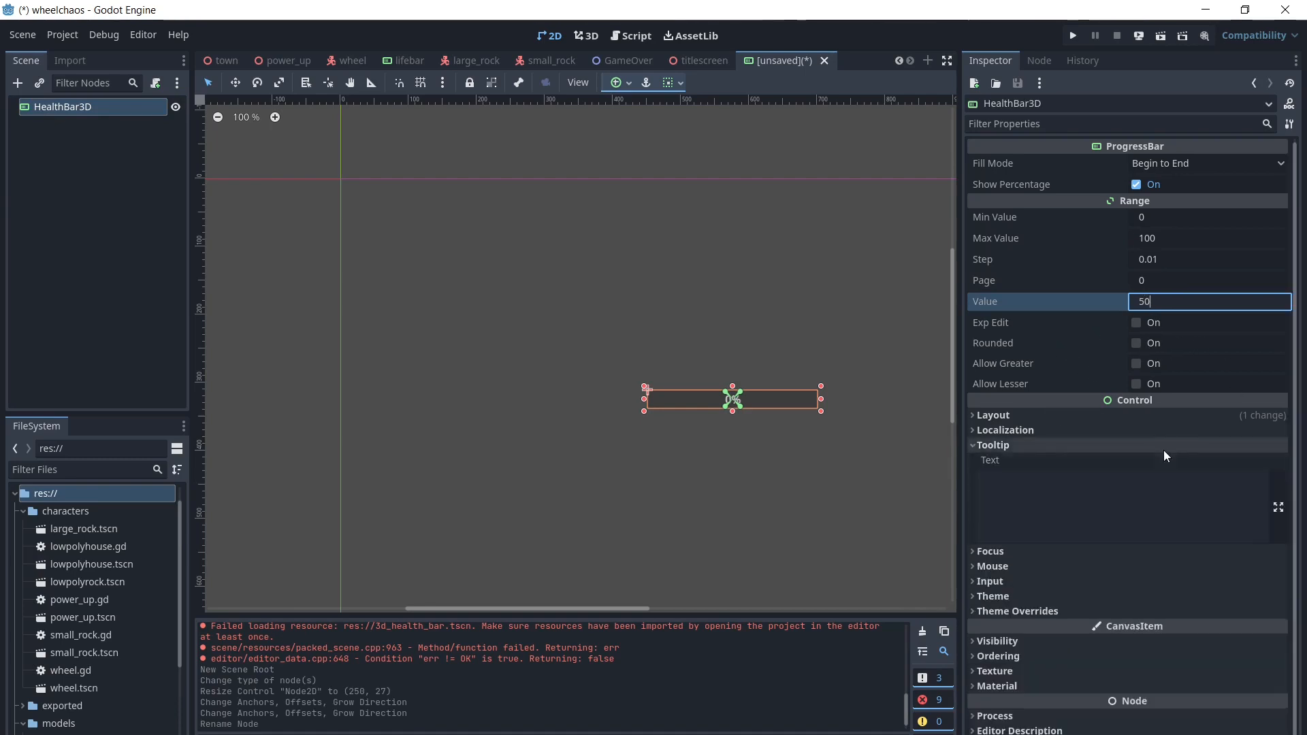
click(1137, 181)
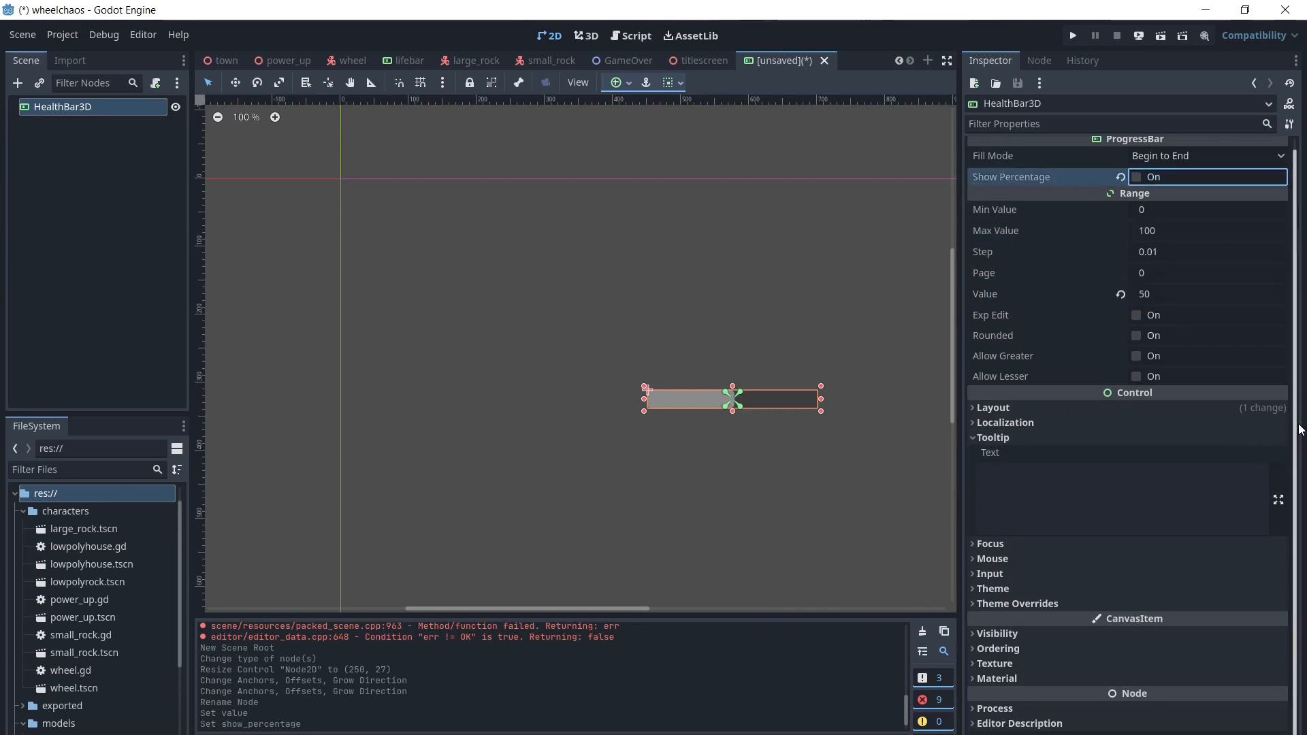
Assign a new StyleBoxFlat to the Background style in the progress bar's theme overrides.
click(980, 588)
click(974, 643)
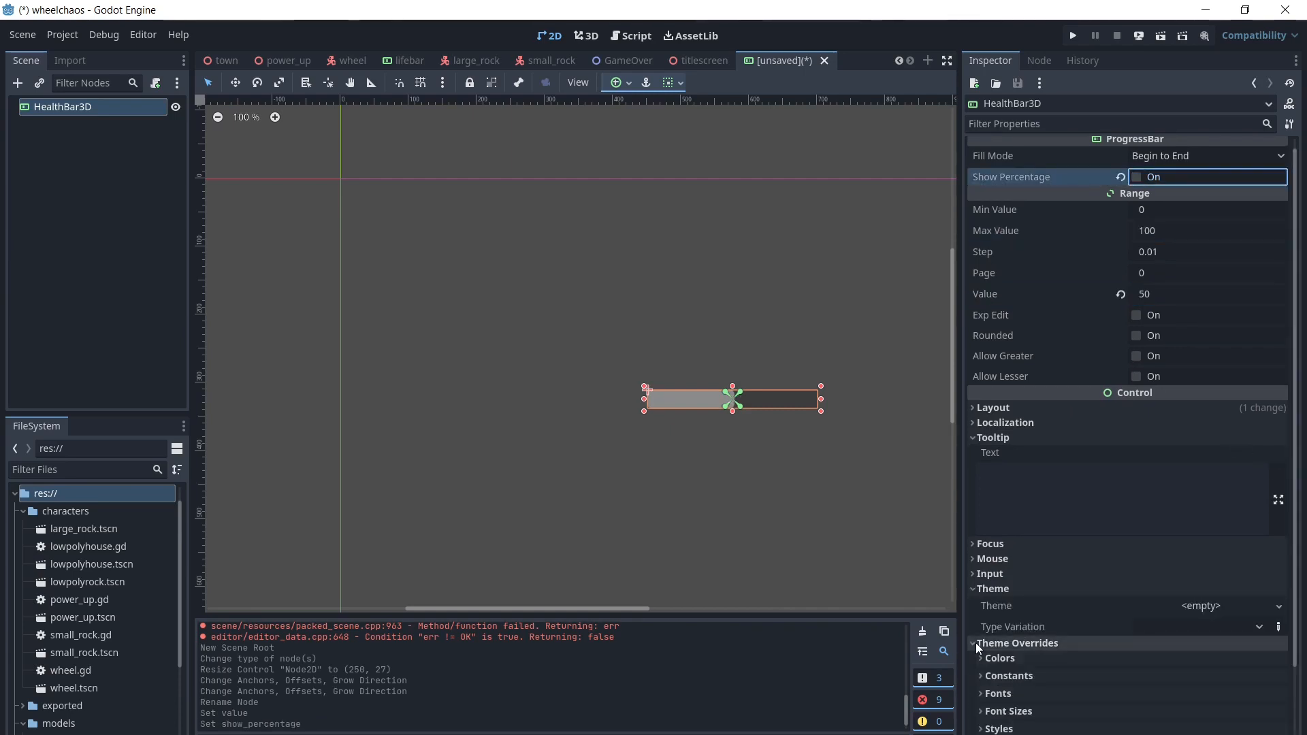
click(982, 728)
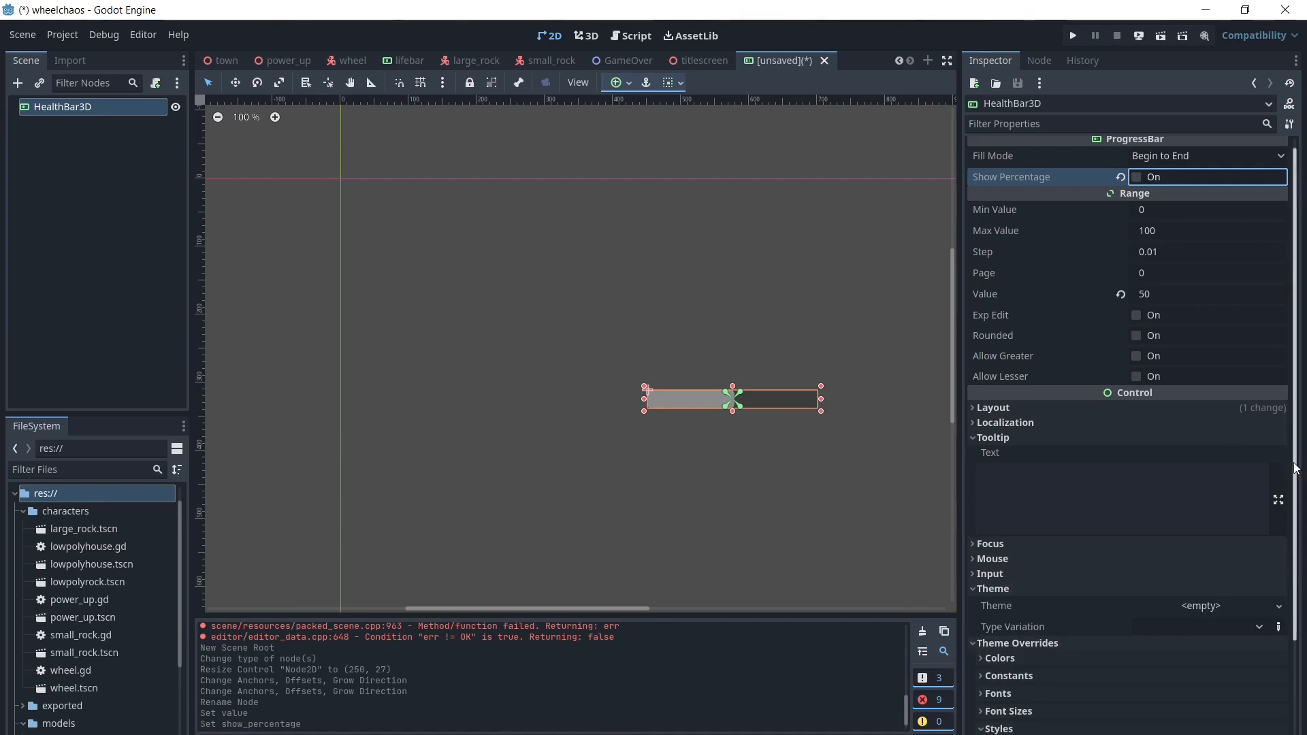
scroll(1295, 575, down, 3)
scroll(1296, 576, down, 1)
click(1201, 578)
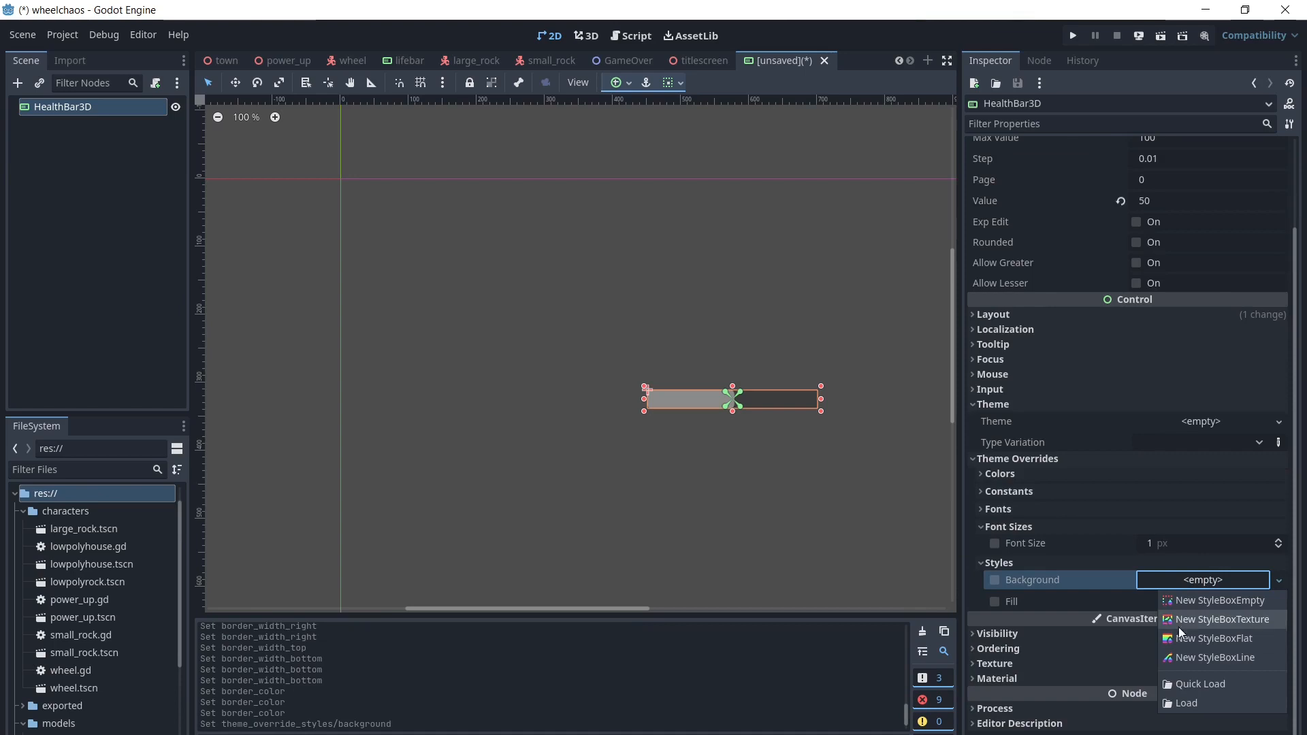
click(1188, 640)
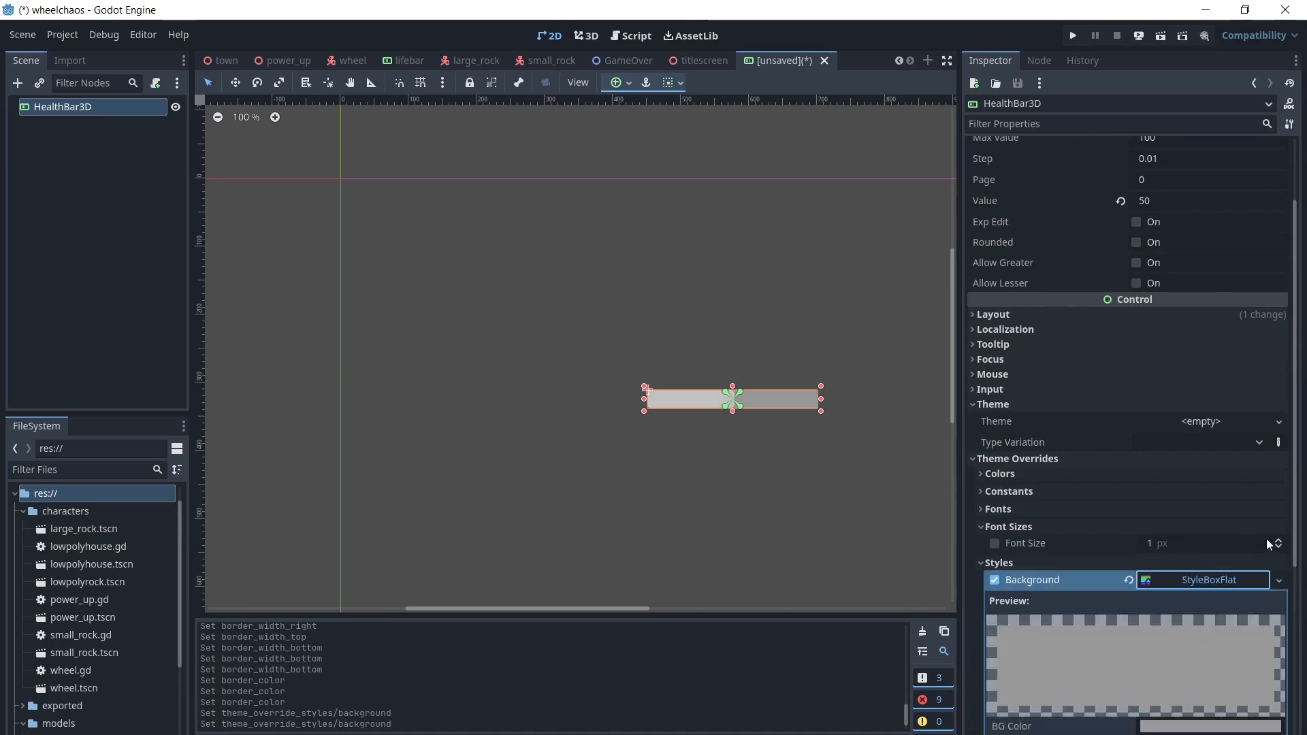
Assign a new StyleBoxFlat to the Fill style in the progress bar's theme overrides.
scroll(1297, 557, down, 4)
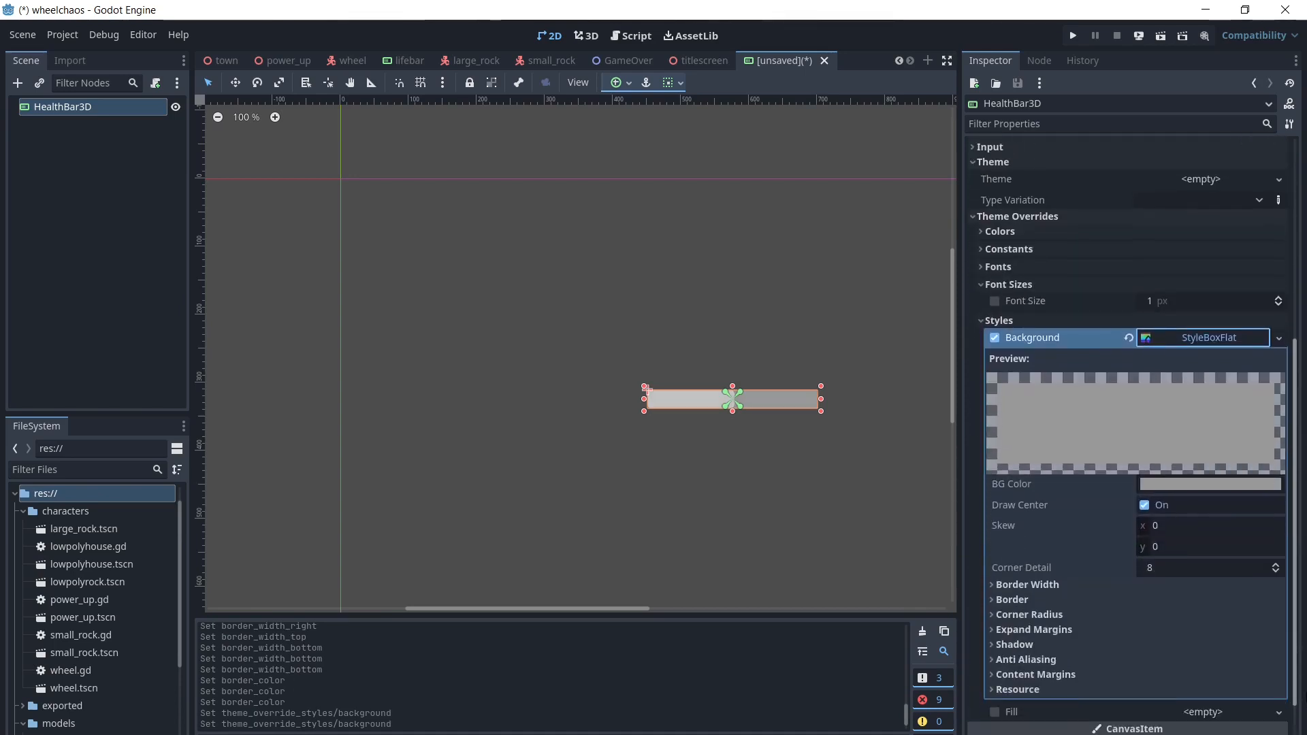
click(1218, 688)
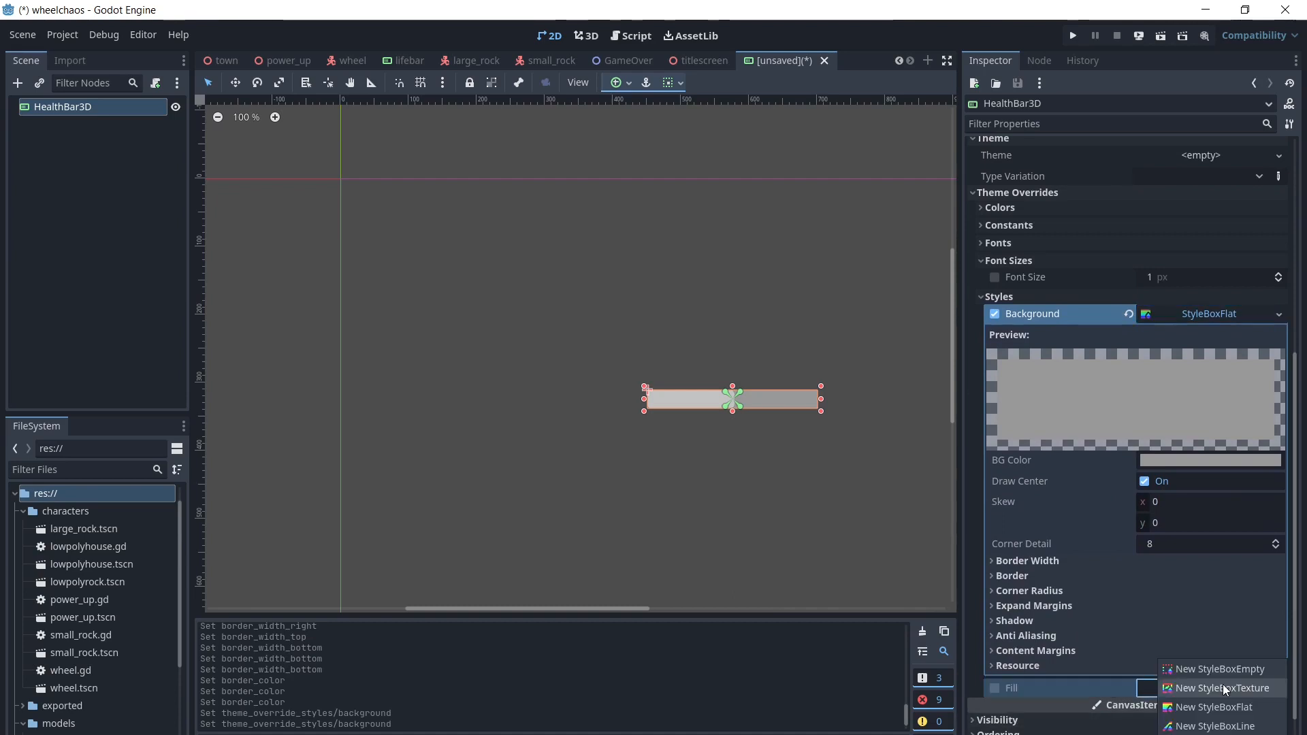
click(1214, 707)
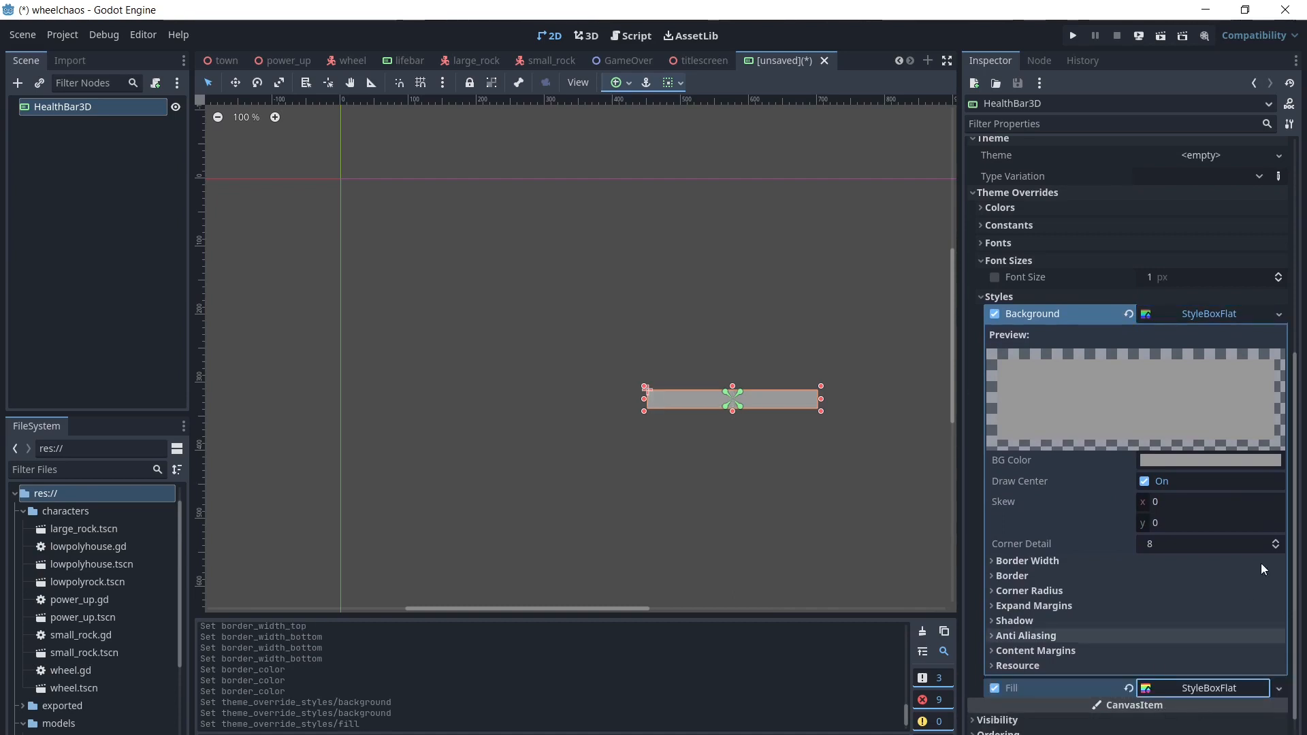
Set the background style's border colour to white (ffffff).
drag(1298, 502, 1299, 484)
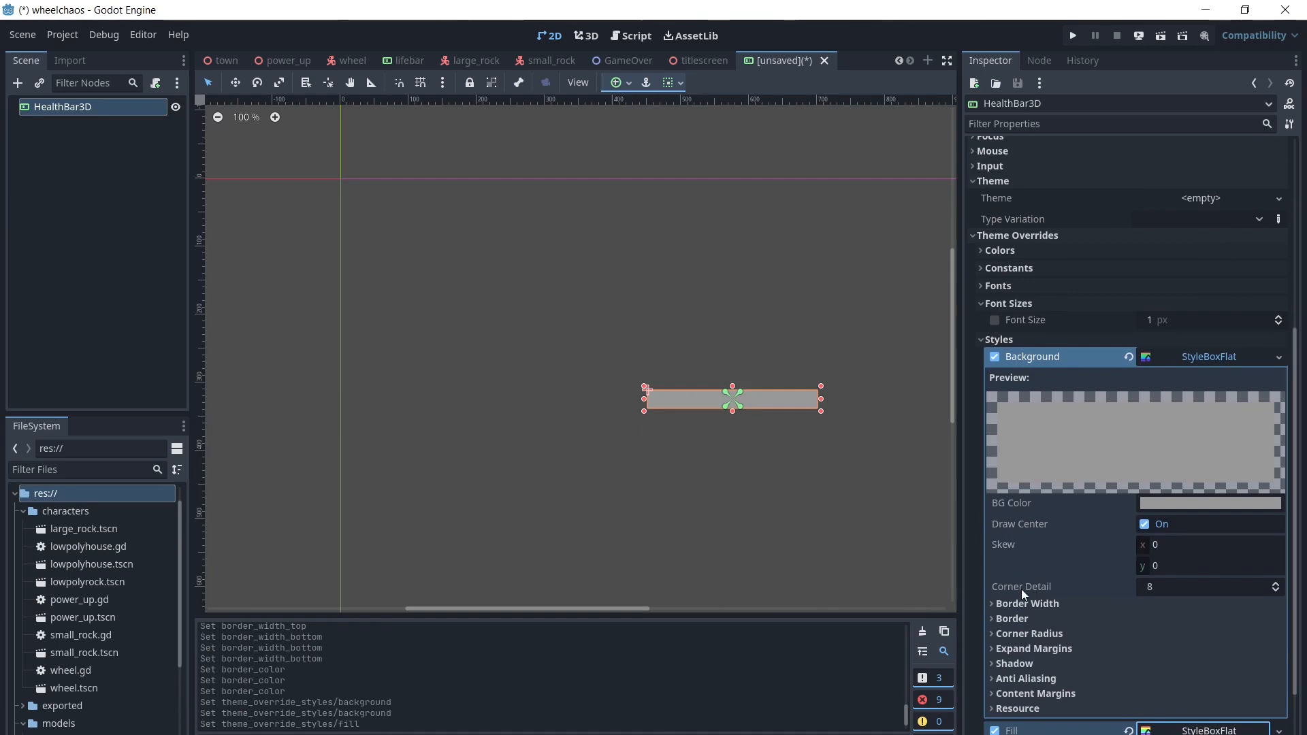
click(995, 616)
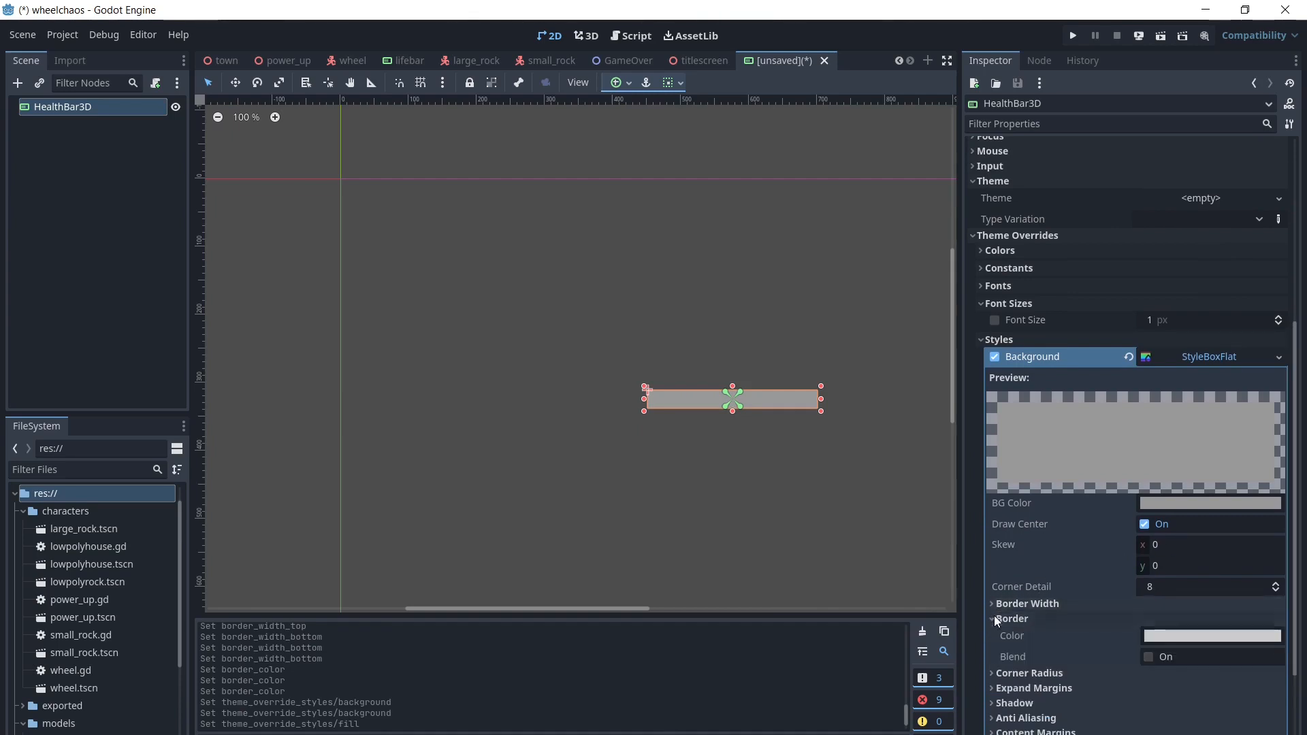
click(1162, 635)
drag(1269, 262, 1267, 246)
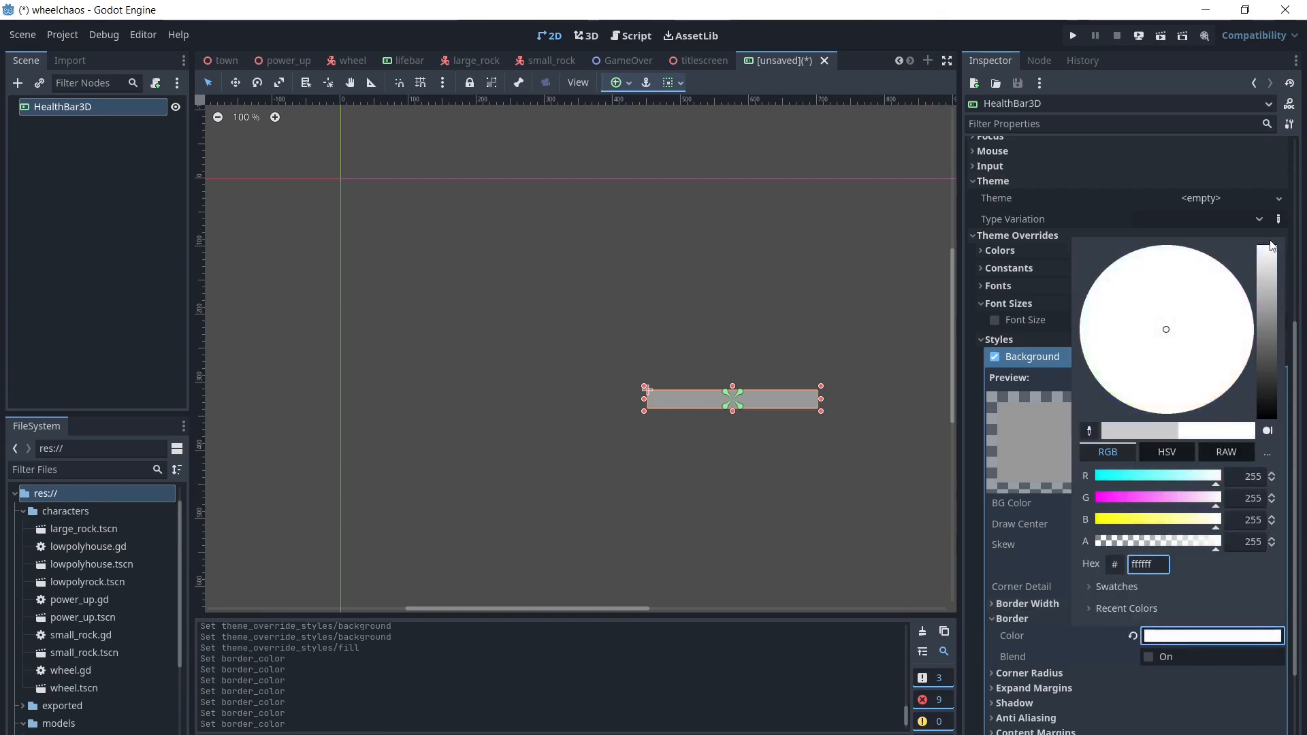
click(1029, 626)
Set the background style's border width to 2 px on the left, top, right and bottom sides.
click(1027, 604)
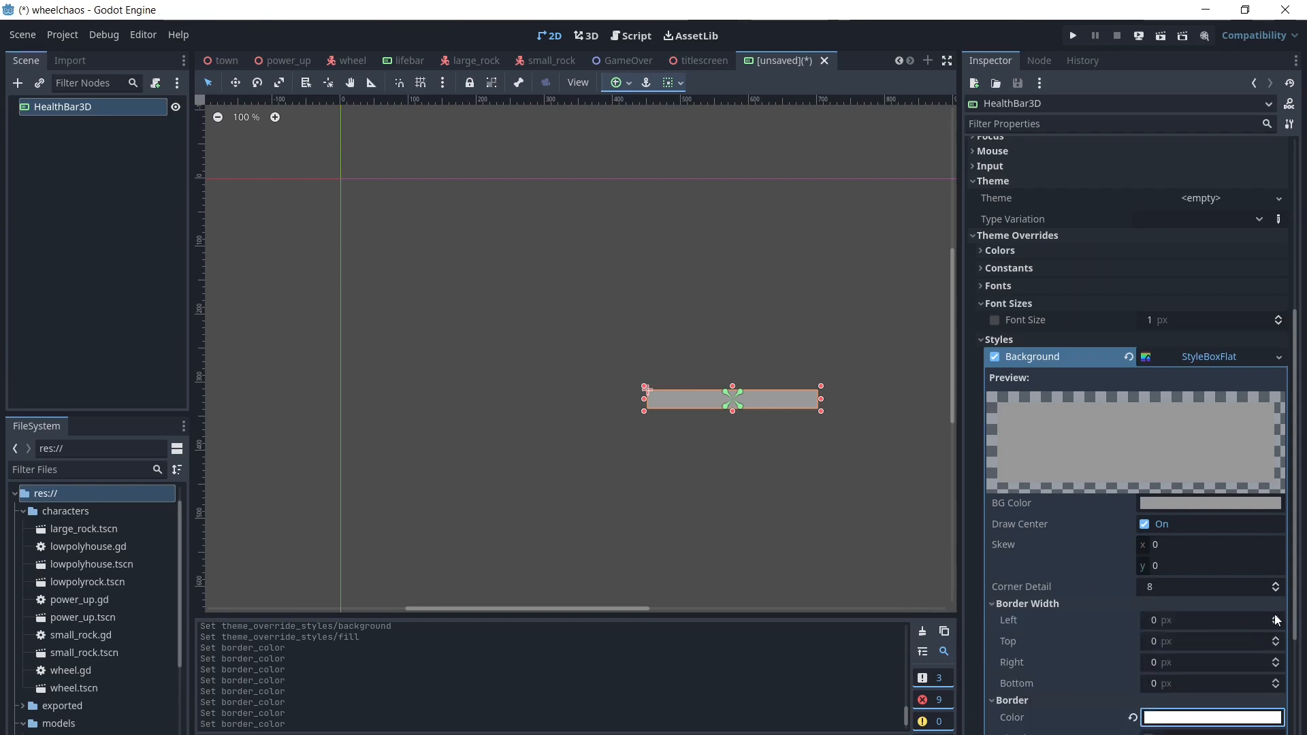
click(1276, 616)
click(1276, 616)
double_click(1277, 639)
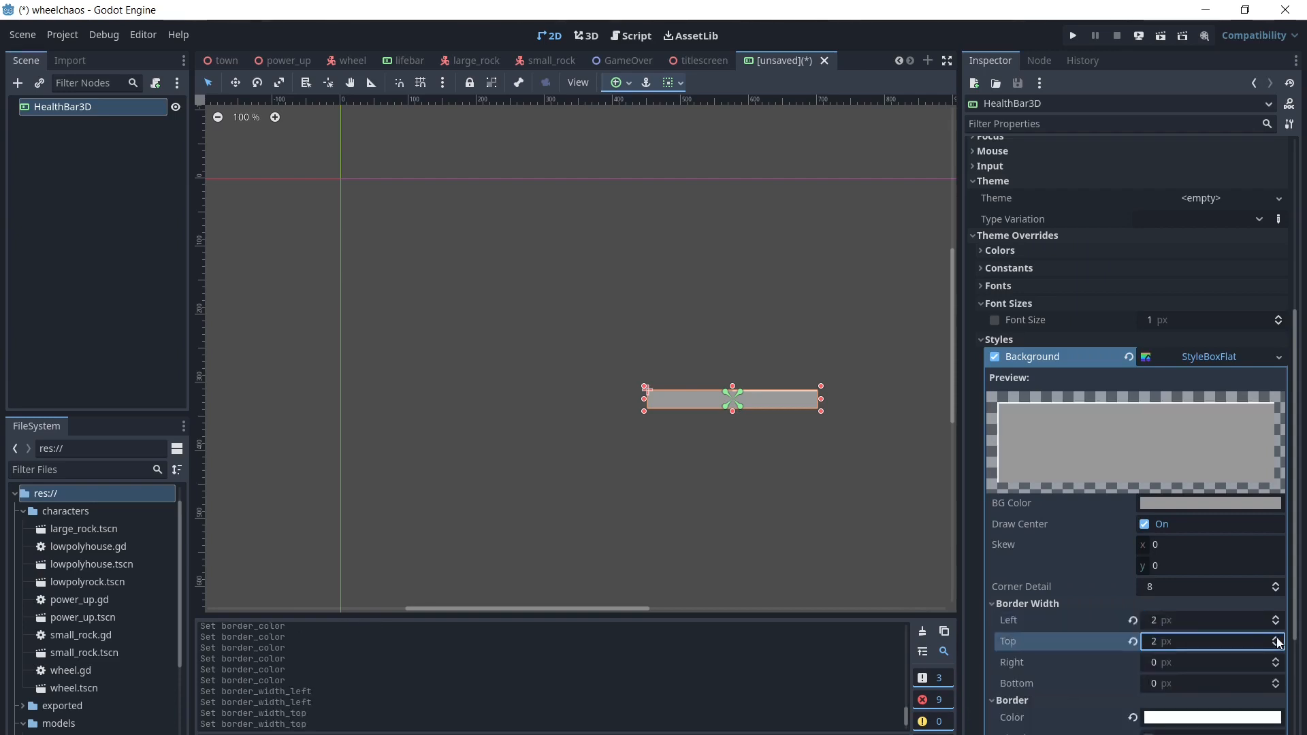
double_click(1275, 657)
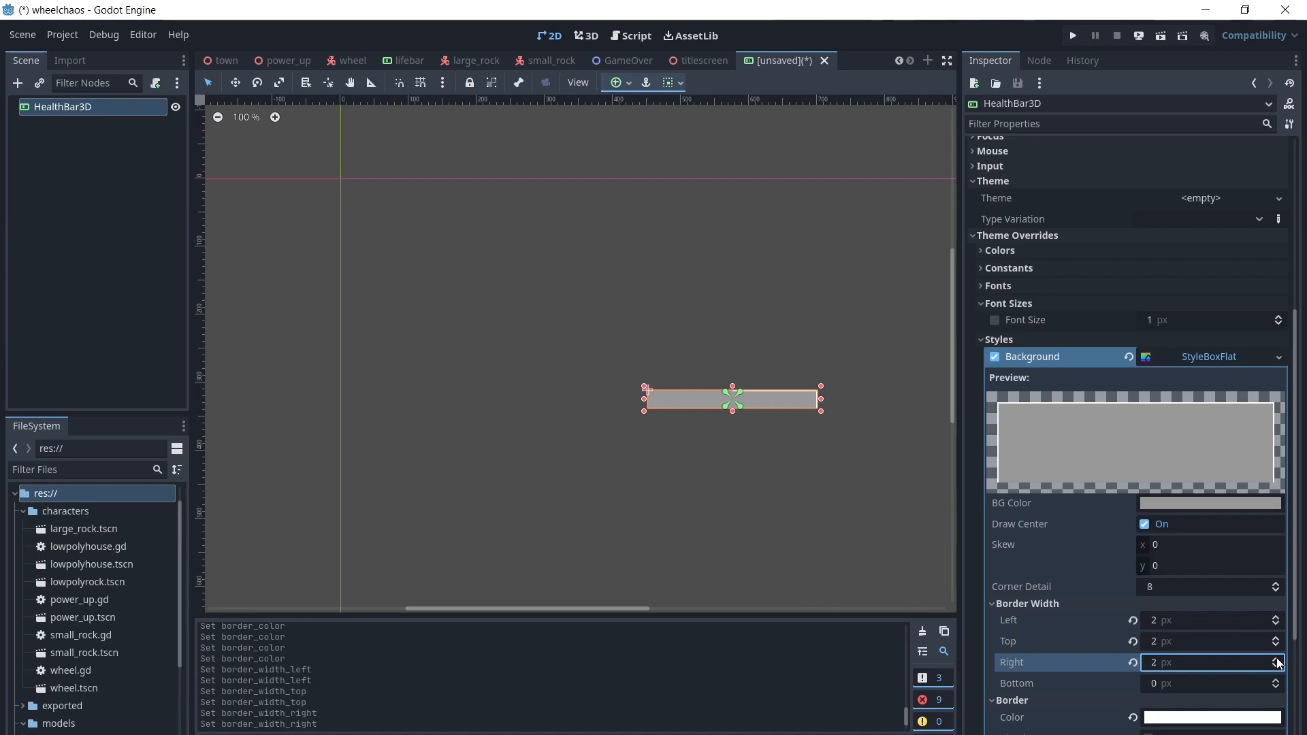
click(1276, 679)
click(1276, 682)
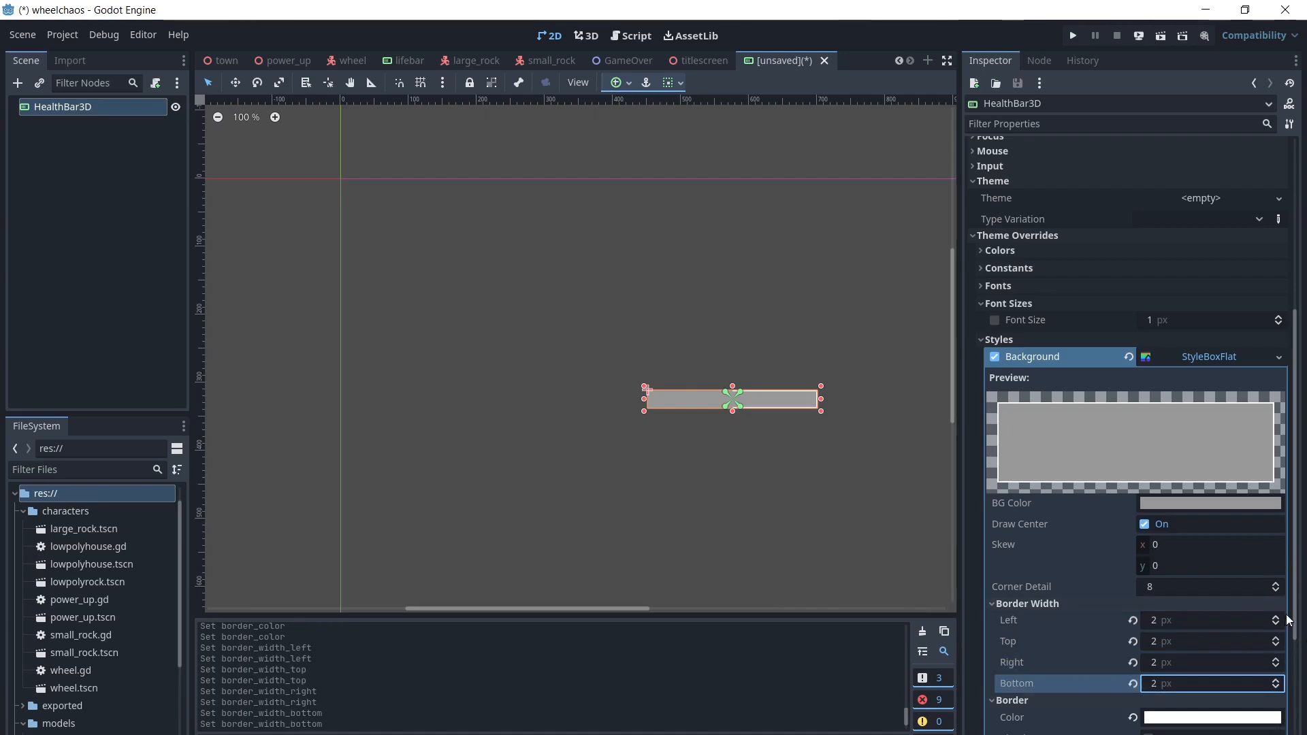
Set the fill style's BG colour to bright red (ed2333).
scroll(1296, 623, down, 3)
scroll(1296, 623, down, 1)
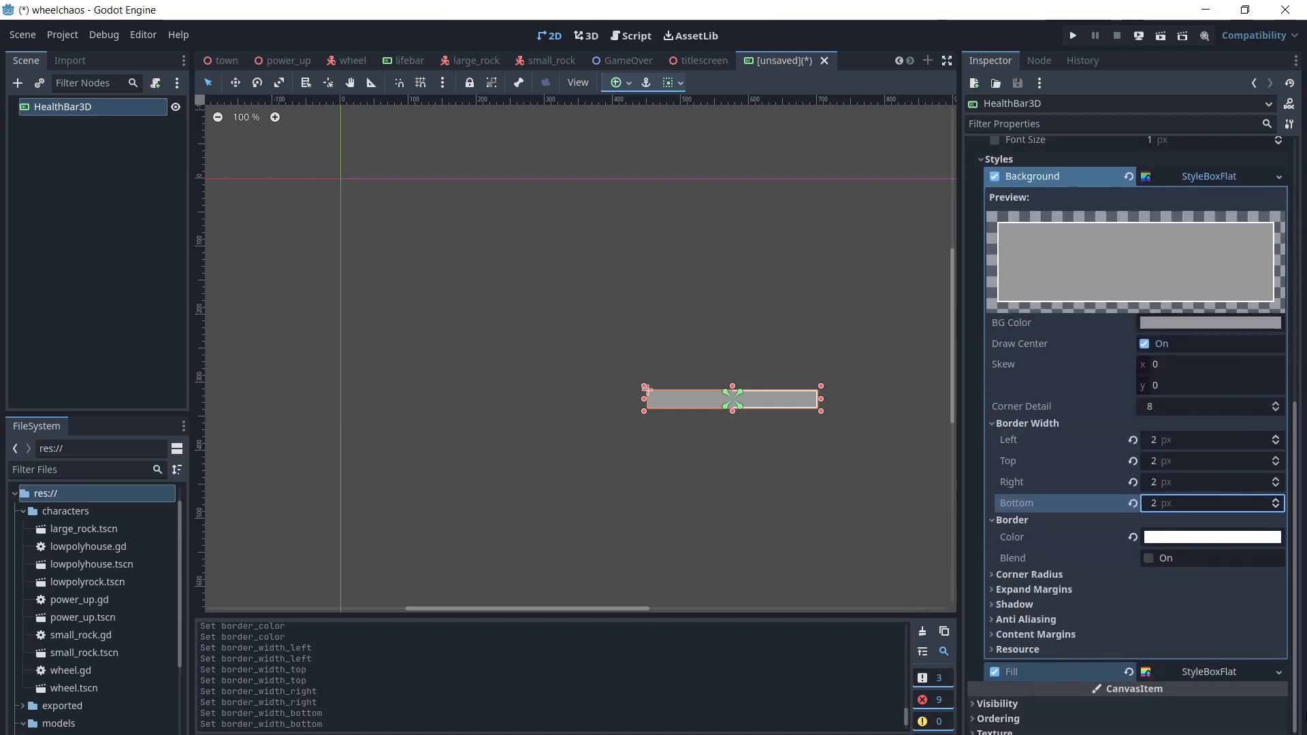
click(1201, 674)
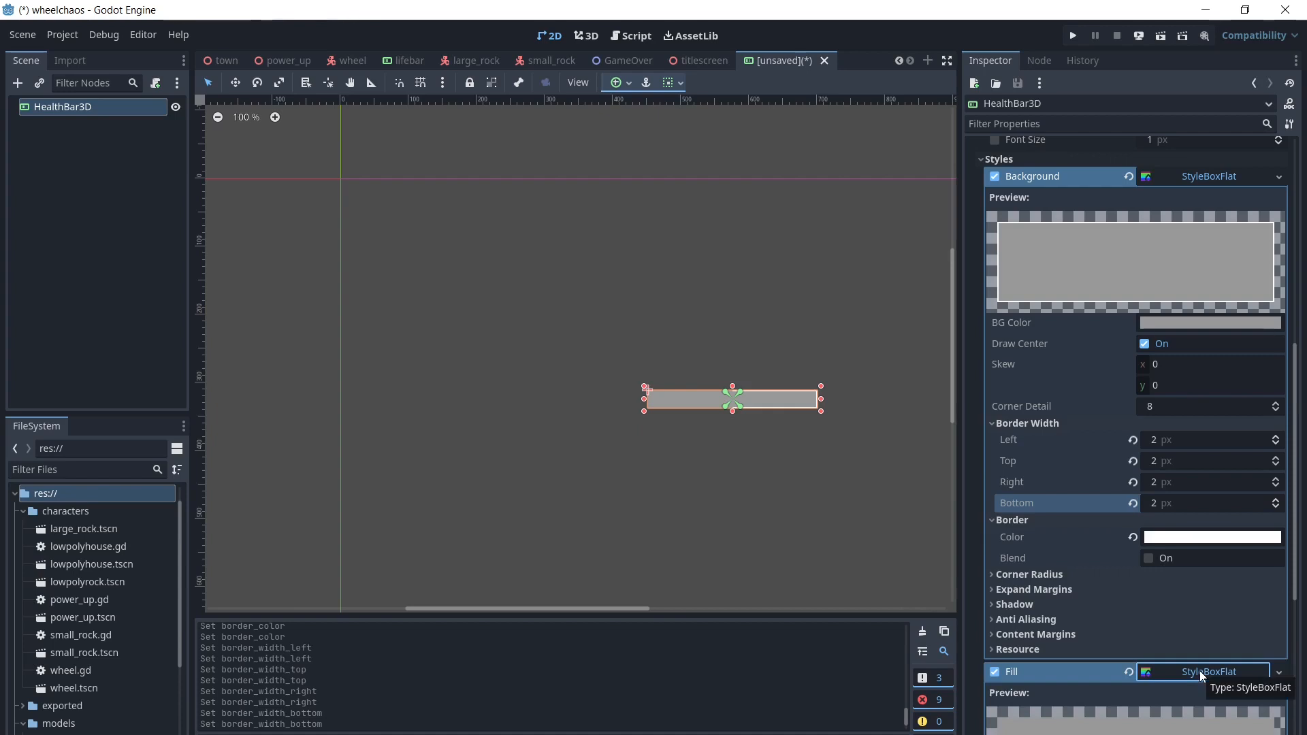
drag(1295, 587, 1302, 697)
click(1200, 532)
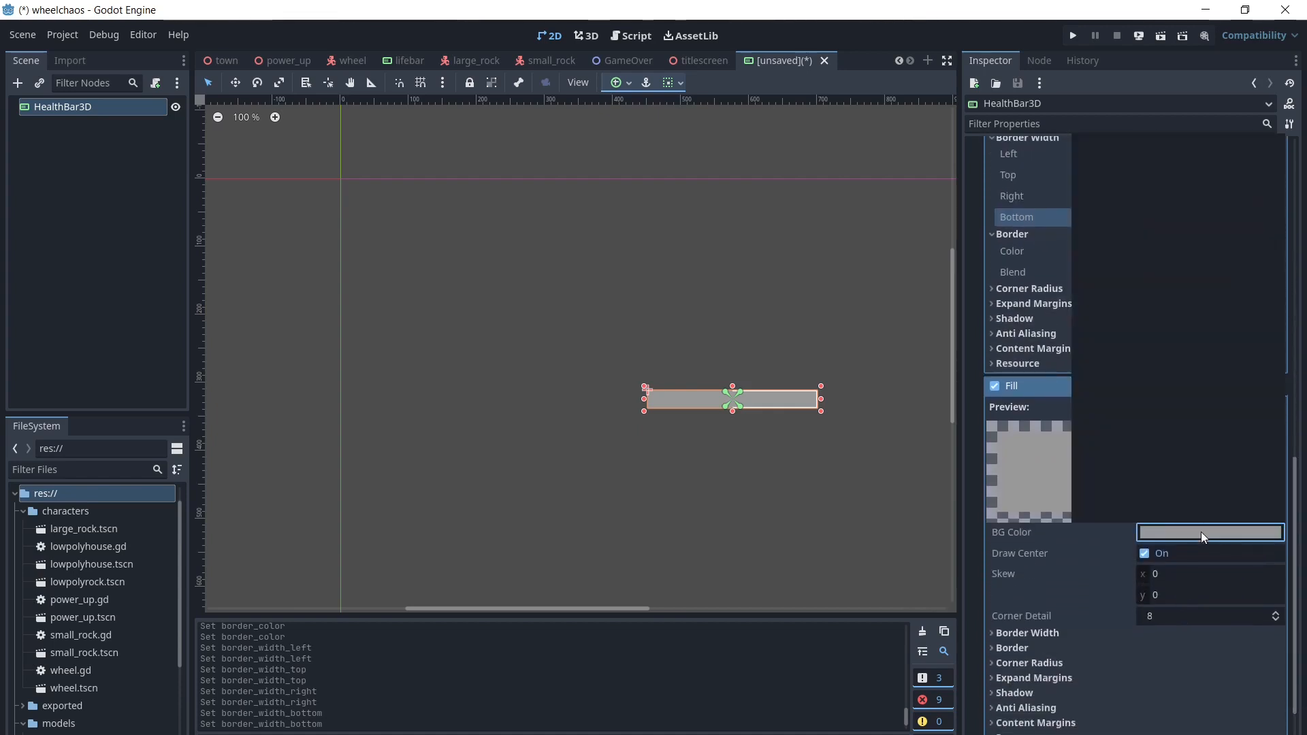
click(1222, 234)
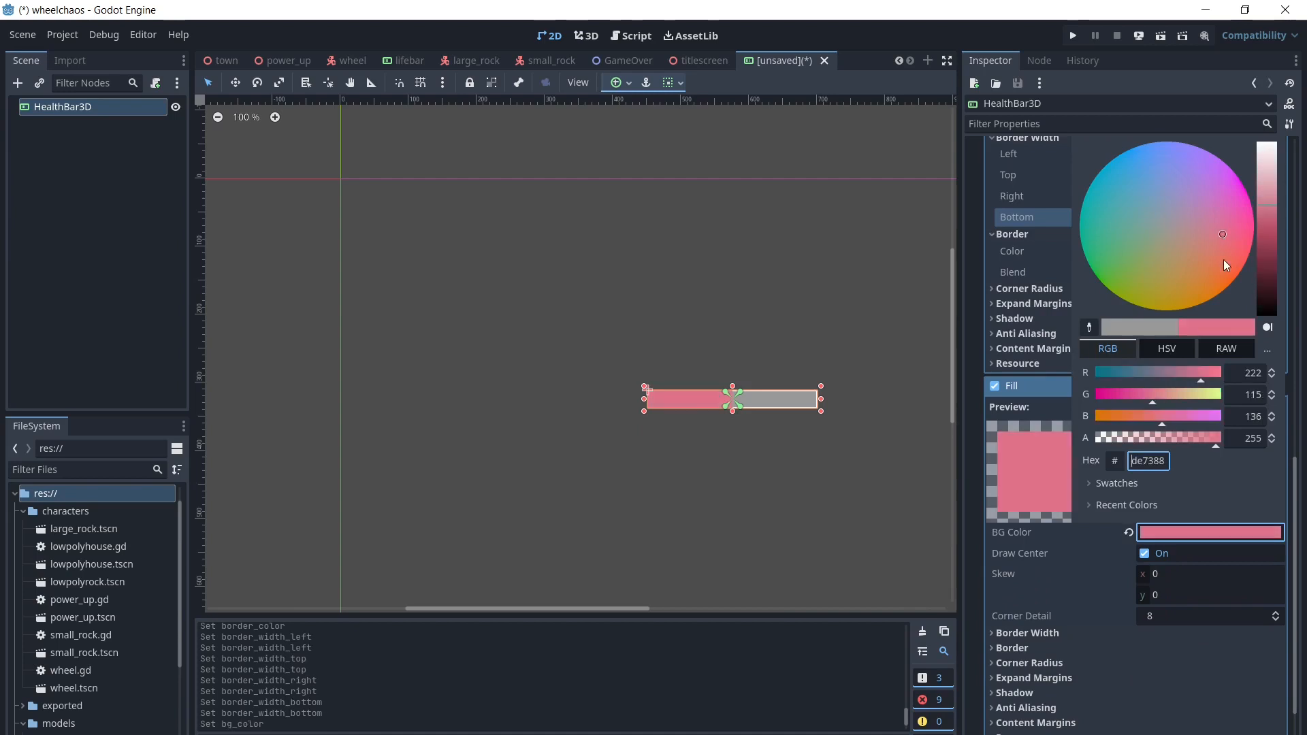
click(1270, 270)
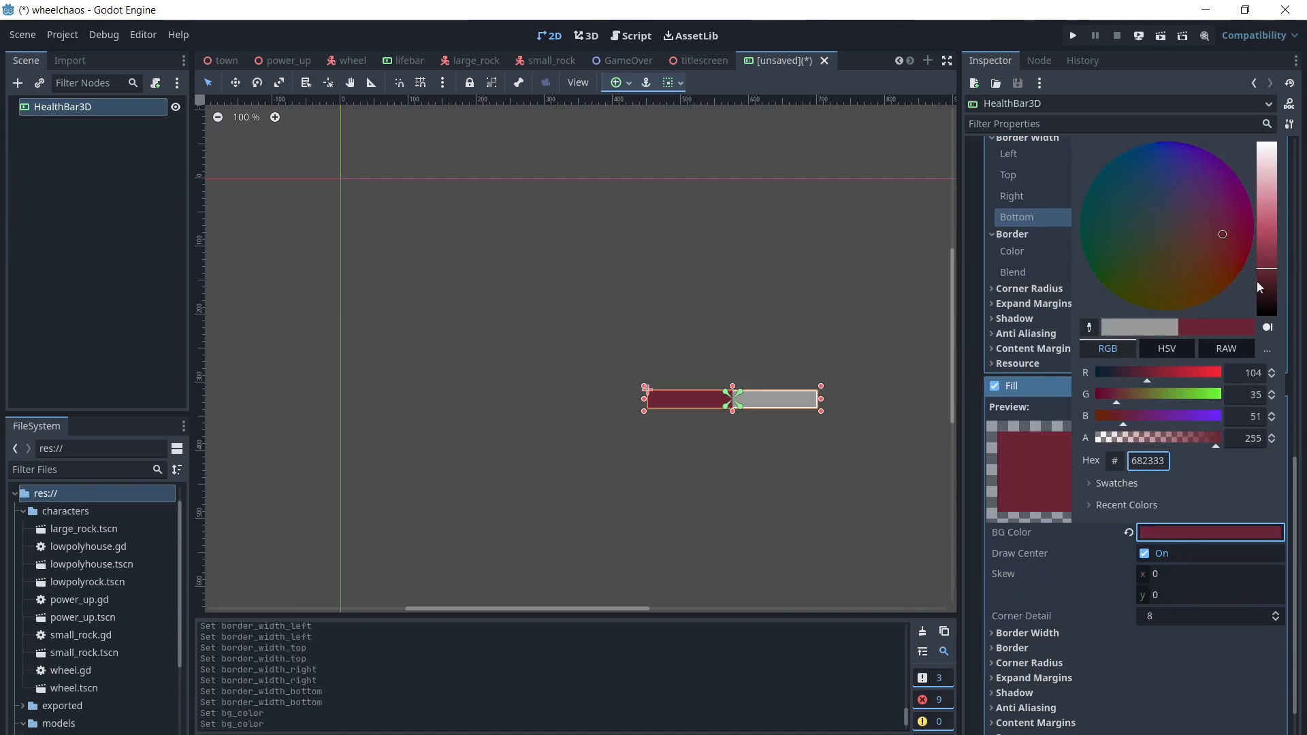
click(1208, 373)
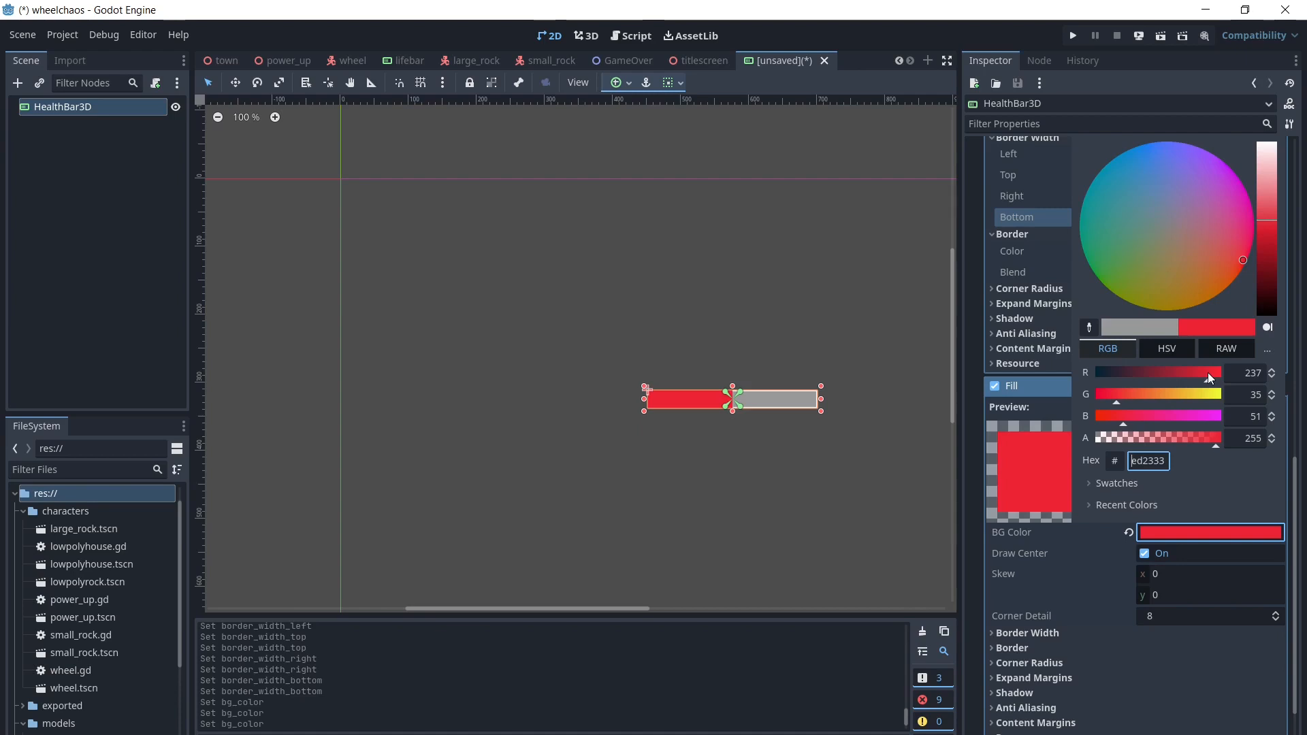
Set the fill style's border widths to 2 px left, 3 px top, 2 px right and 2 px bottom.
click(997, 637)
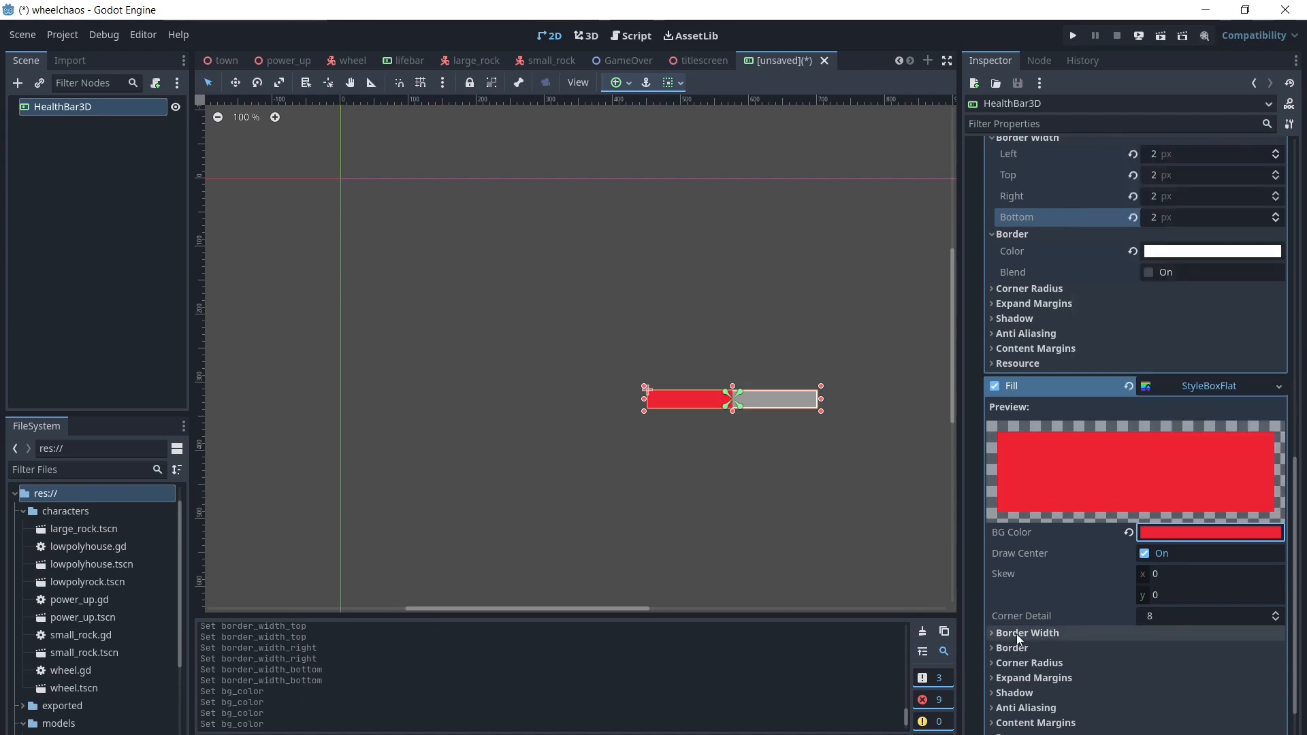
click(996, 633)
double_click(1276, 647)
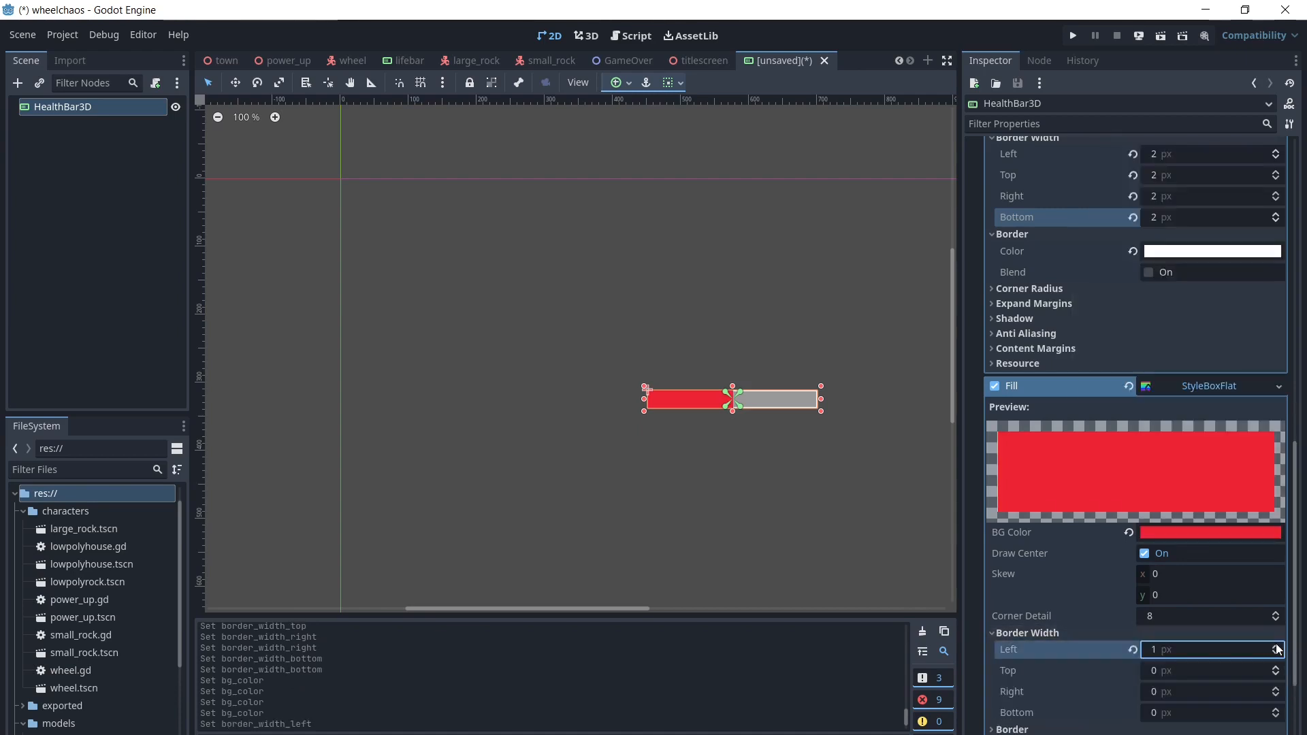
click(1276, 667)
click(1276, 667)
click(1276, 667)
double_click(1276, 689)
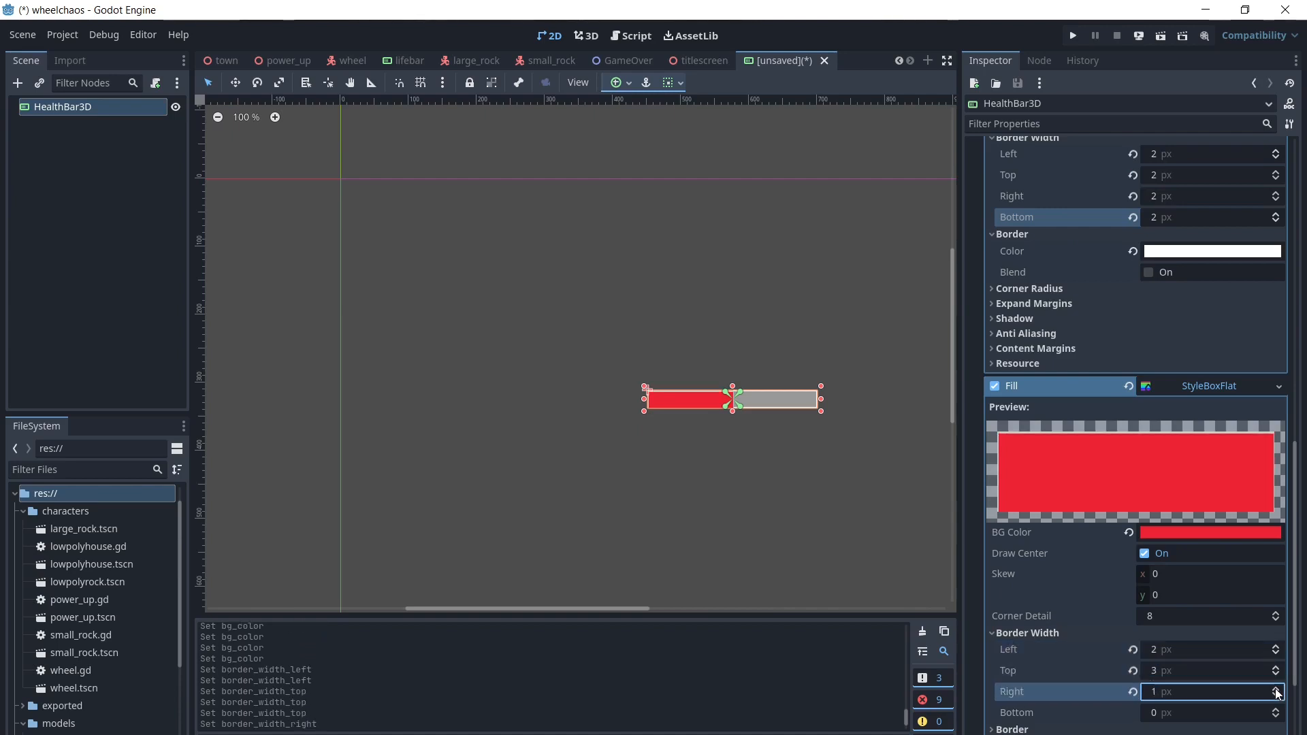
double_click(1276, 710)
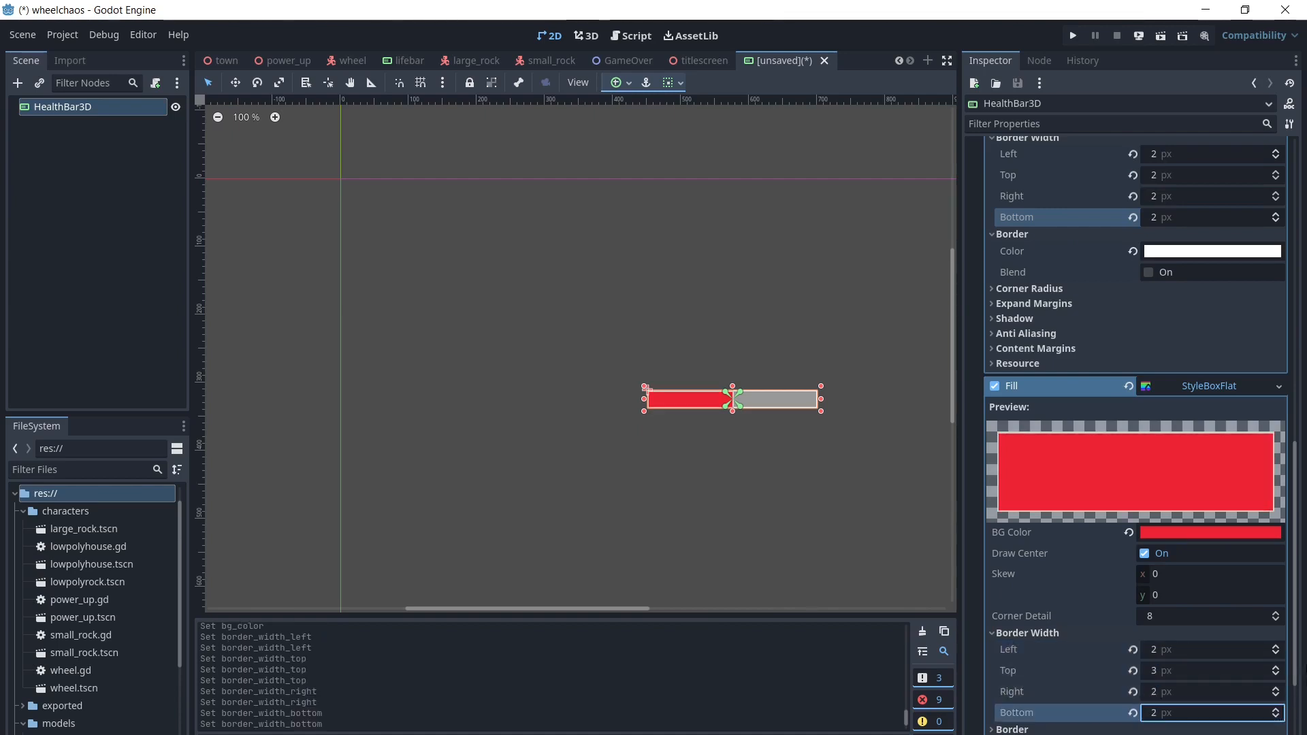
Set the fill style's border colour to white.
scroll(1301, 554, down, 2)
scroll(1129, 436, down, 5)
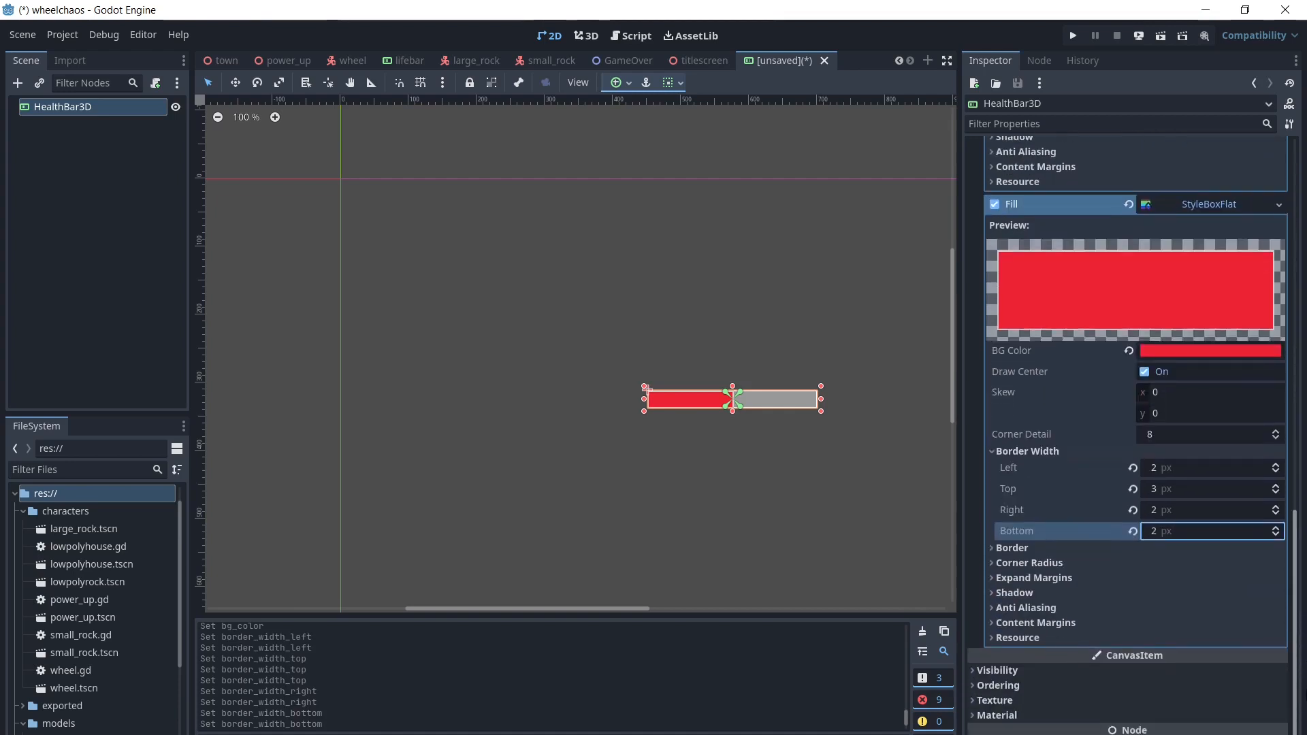
click(992, 548)
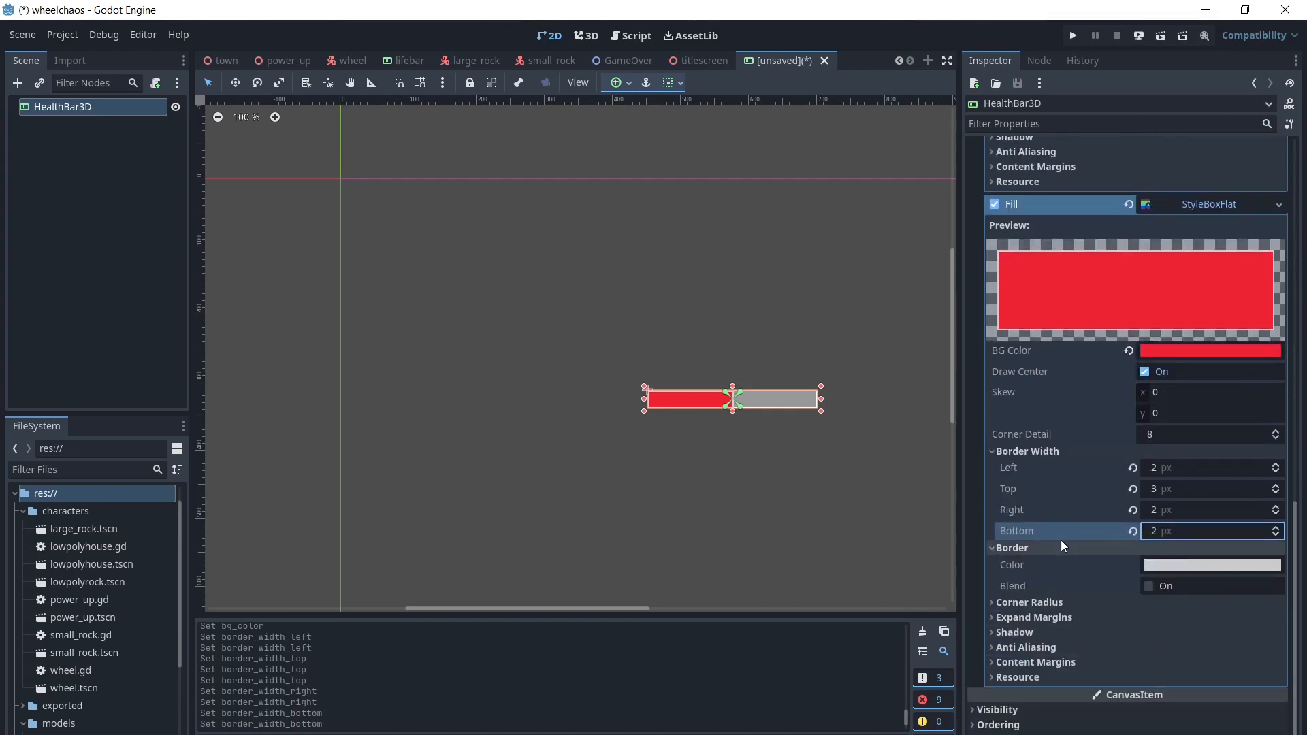
click(1199, 564)
click(1268, 201)
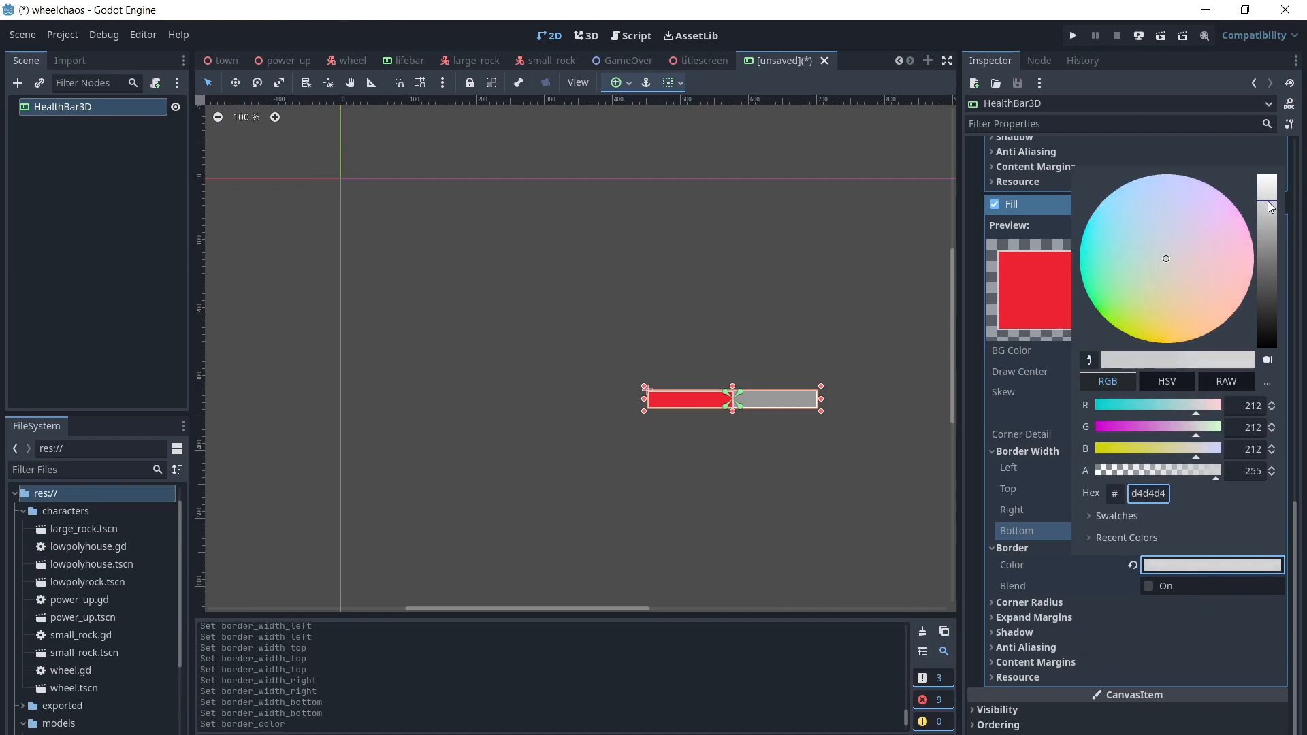
drag(1268, 203, 1267, 177)
click(790, 606)
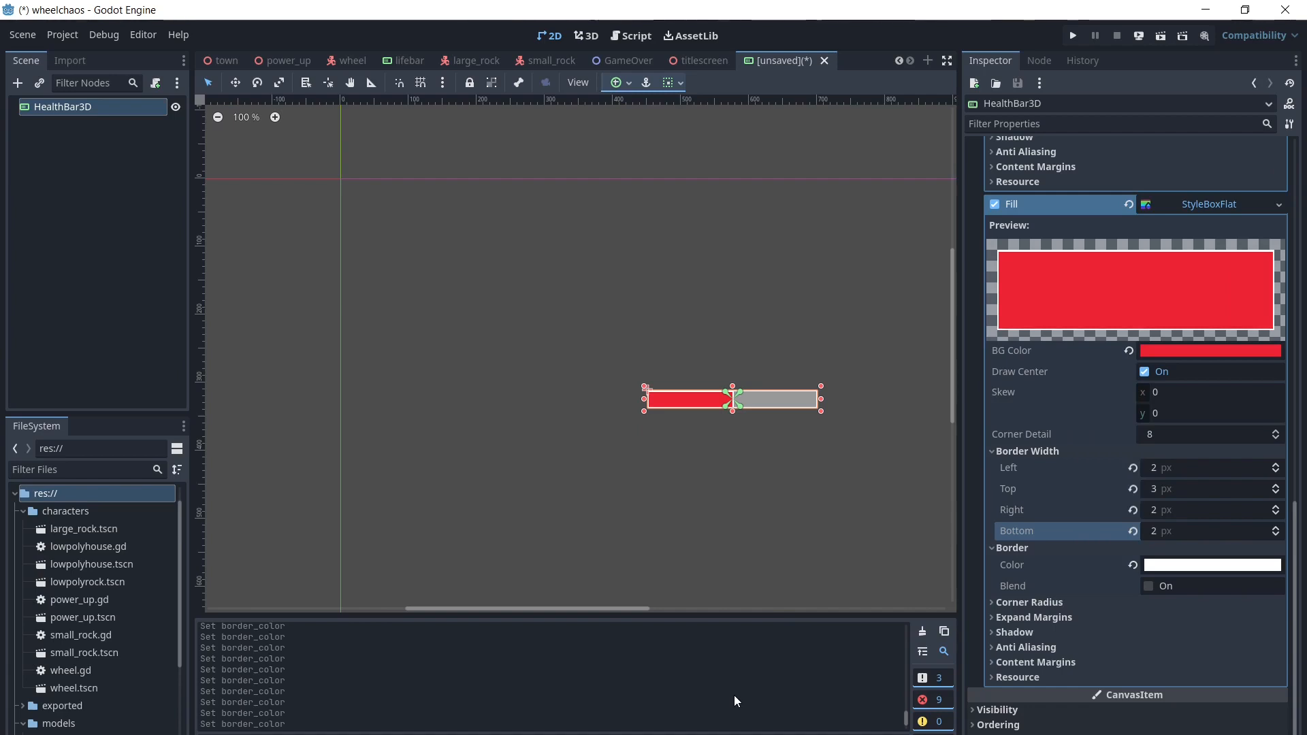
Save the health bar scene as health_bar_3d.tscn in the project's root folder.
click(27, 35)
click(46, 181)
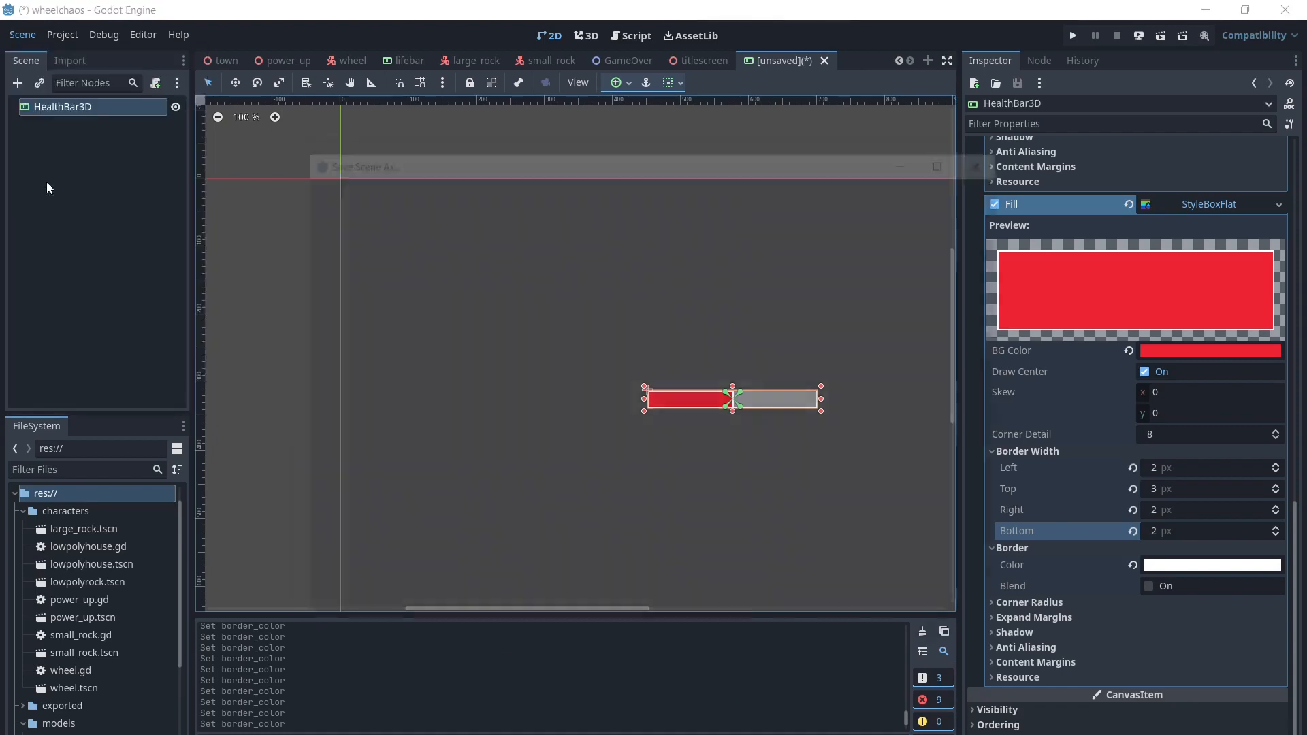
click(526, 635)
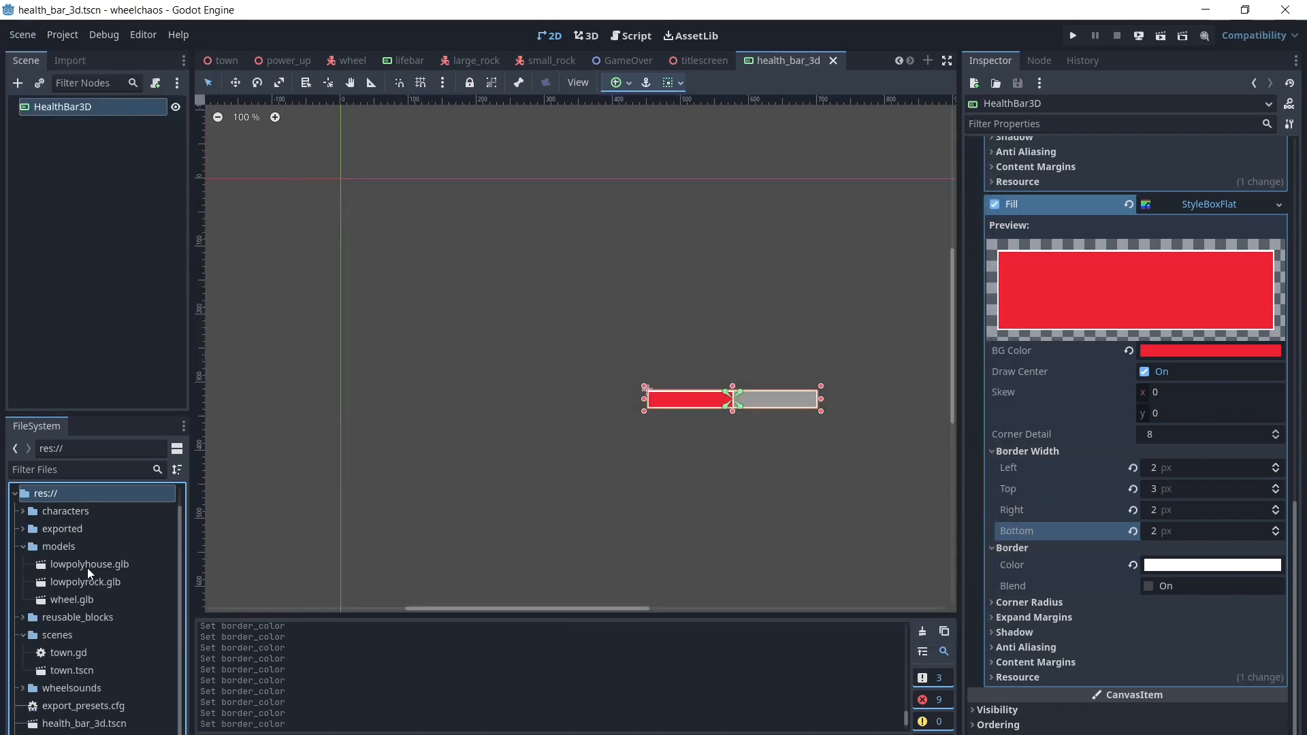
Create a new inherited scene from lowpolyhouse.glb and save it as lowpolyhouse.tscn in res://.
right_click(88, 565)
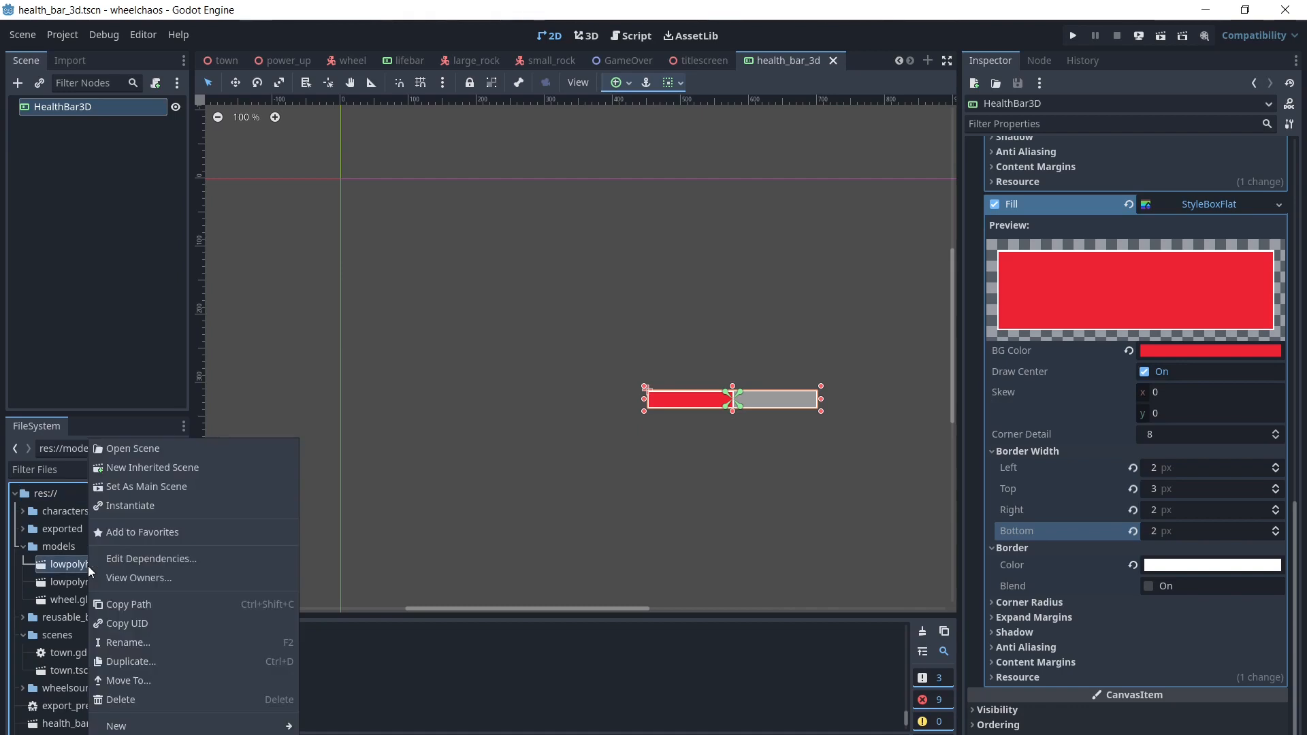
click(140, 467)
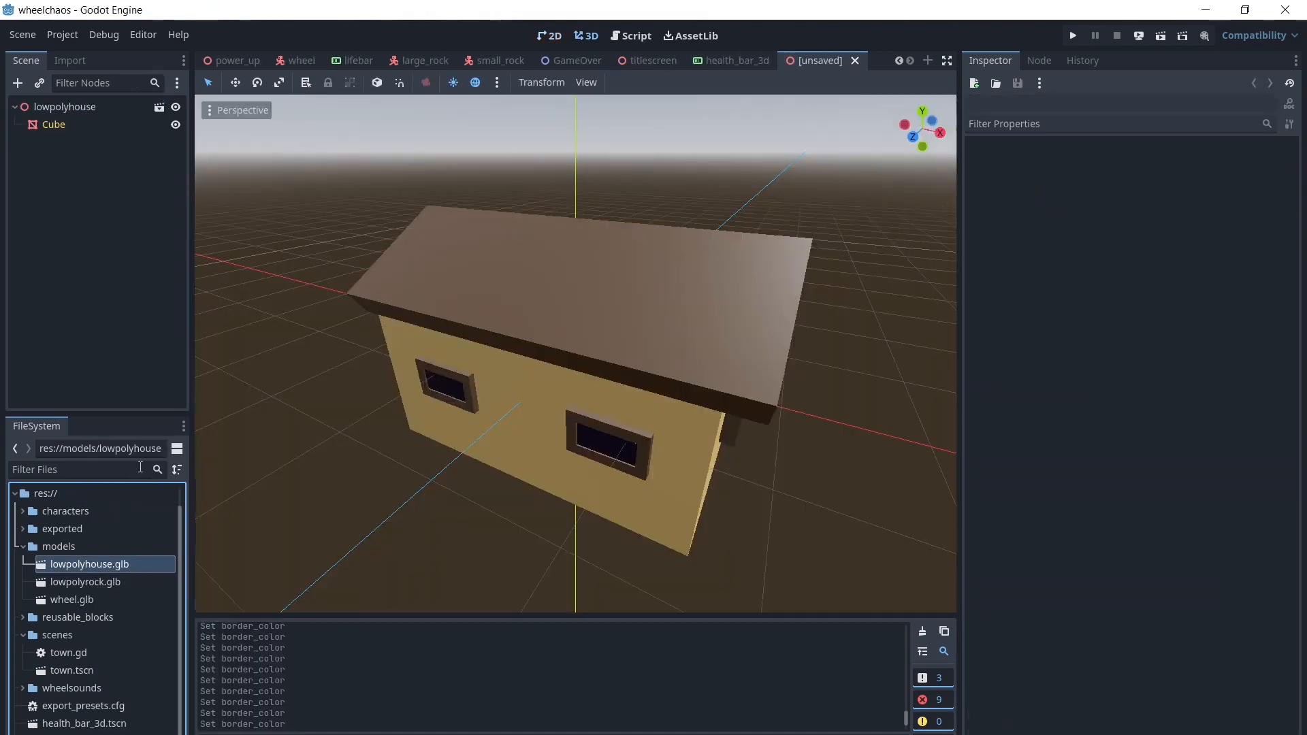
click(23, 35)
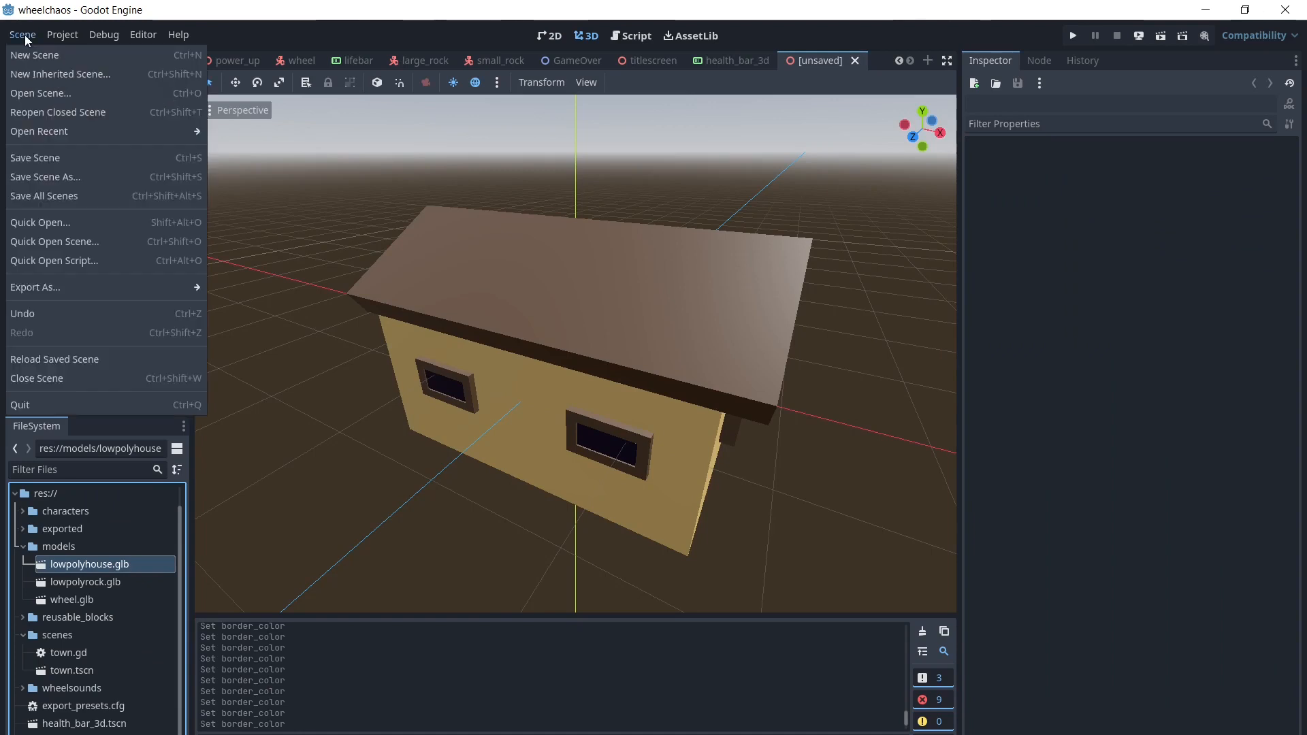
click(60, 178)
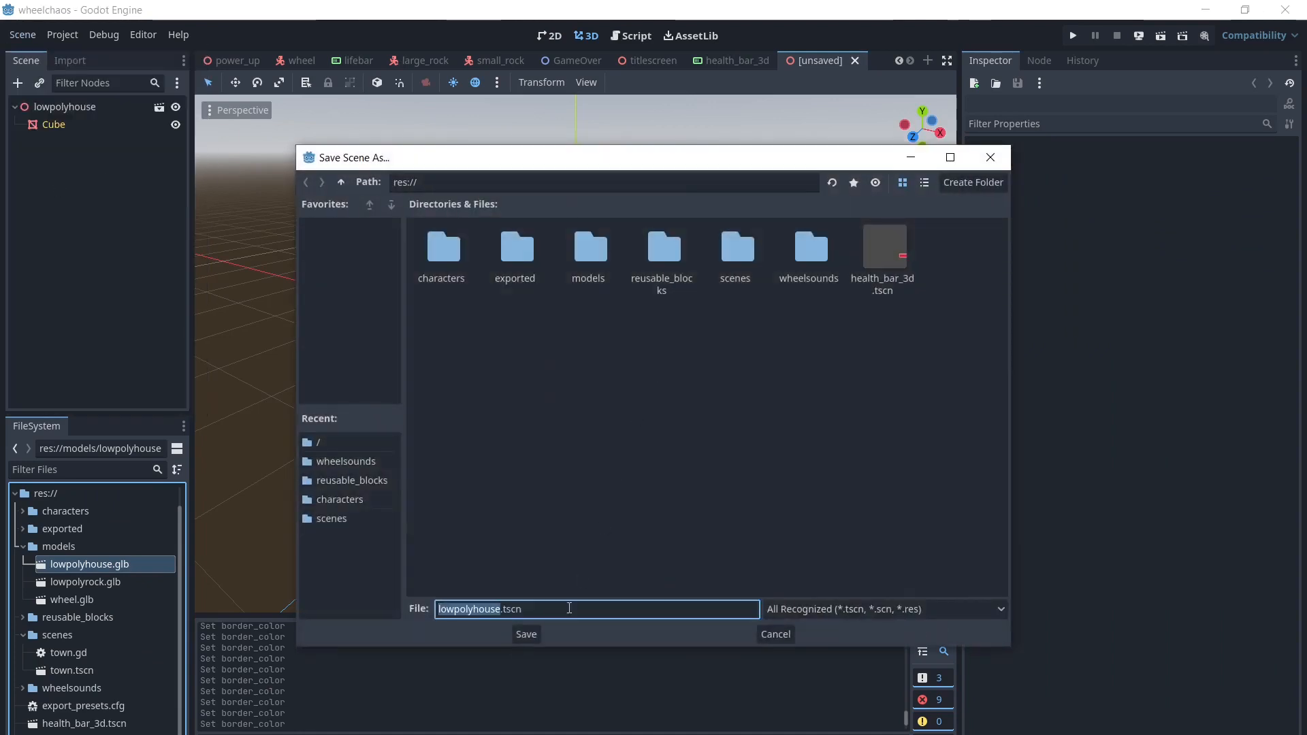
click(527, 634)
Add a SubViewport node as a child of the lowpolyhouse root node.
click(42, 106)
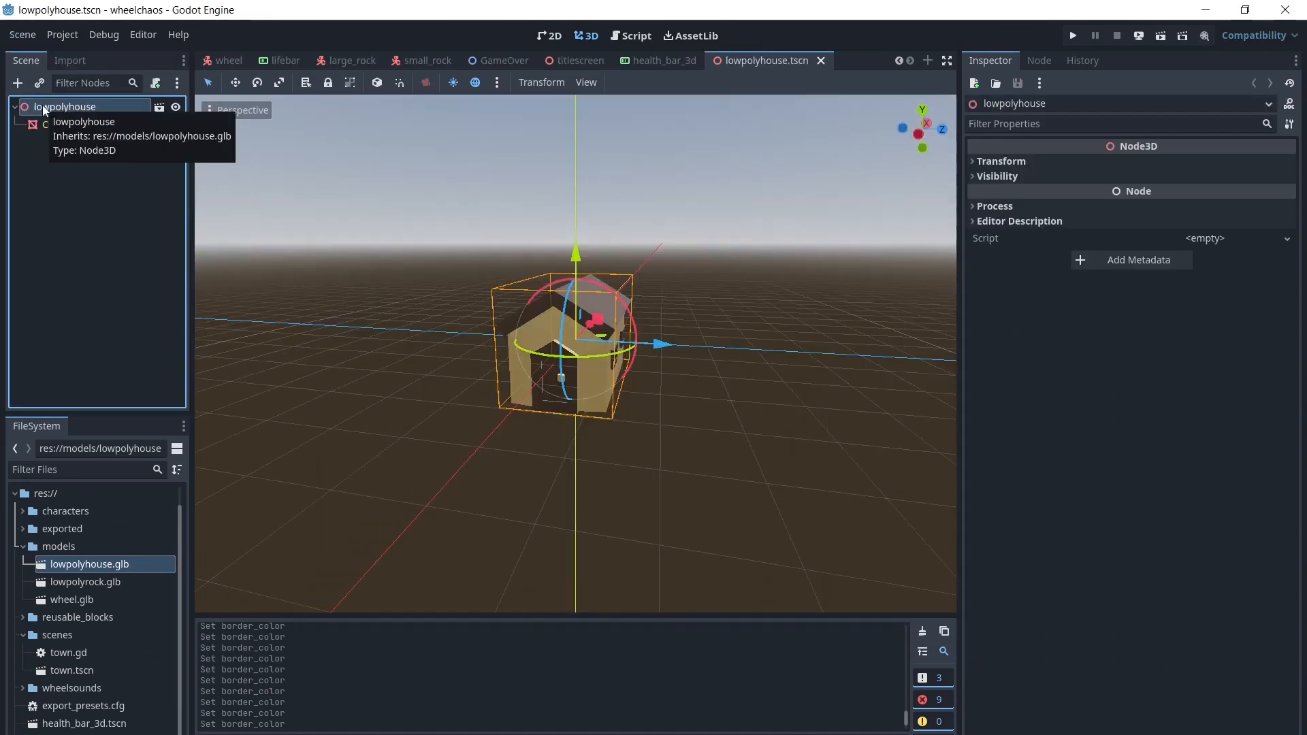
right_click(42, 105)
click(76, 110)
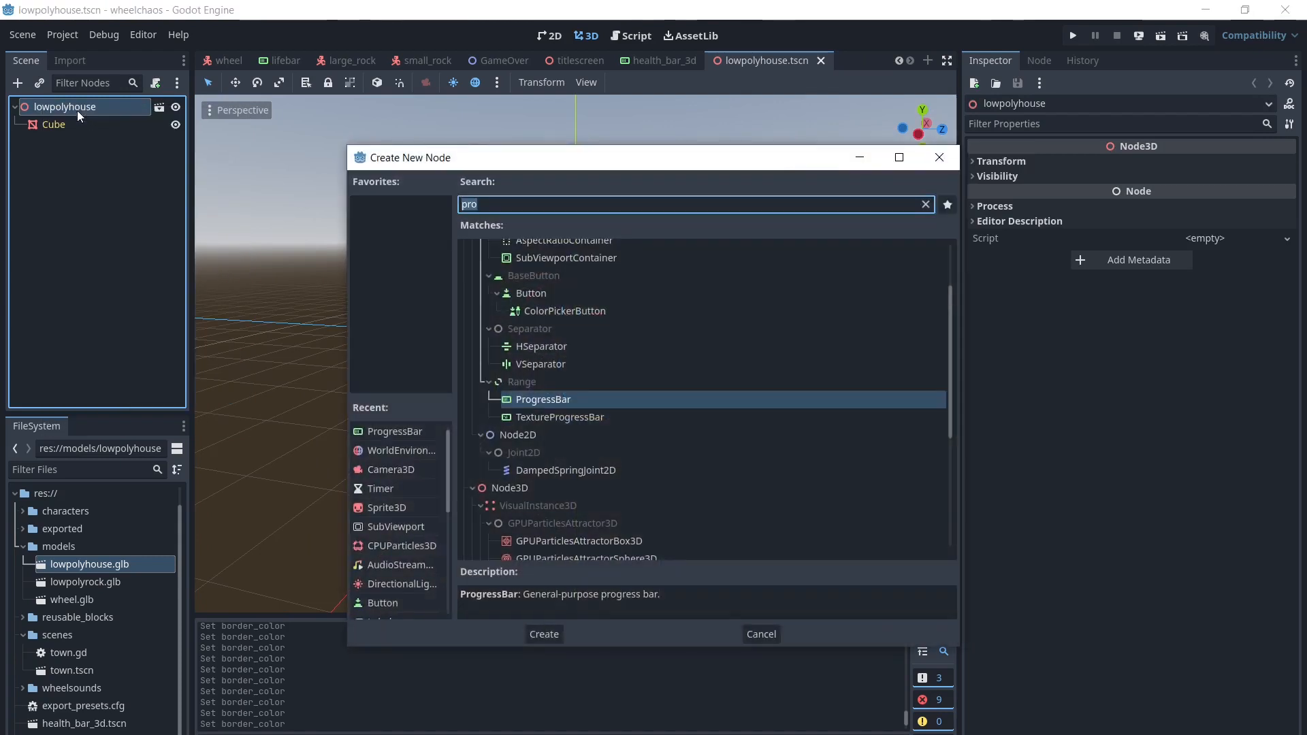
text(sub)
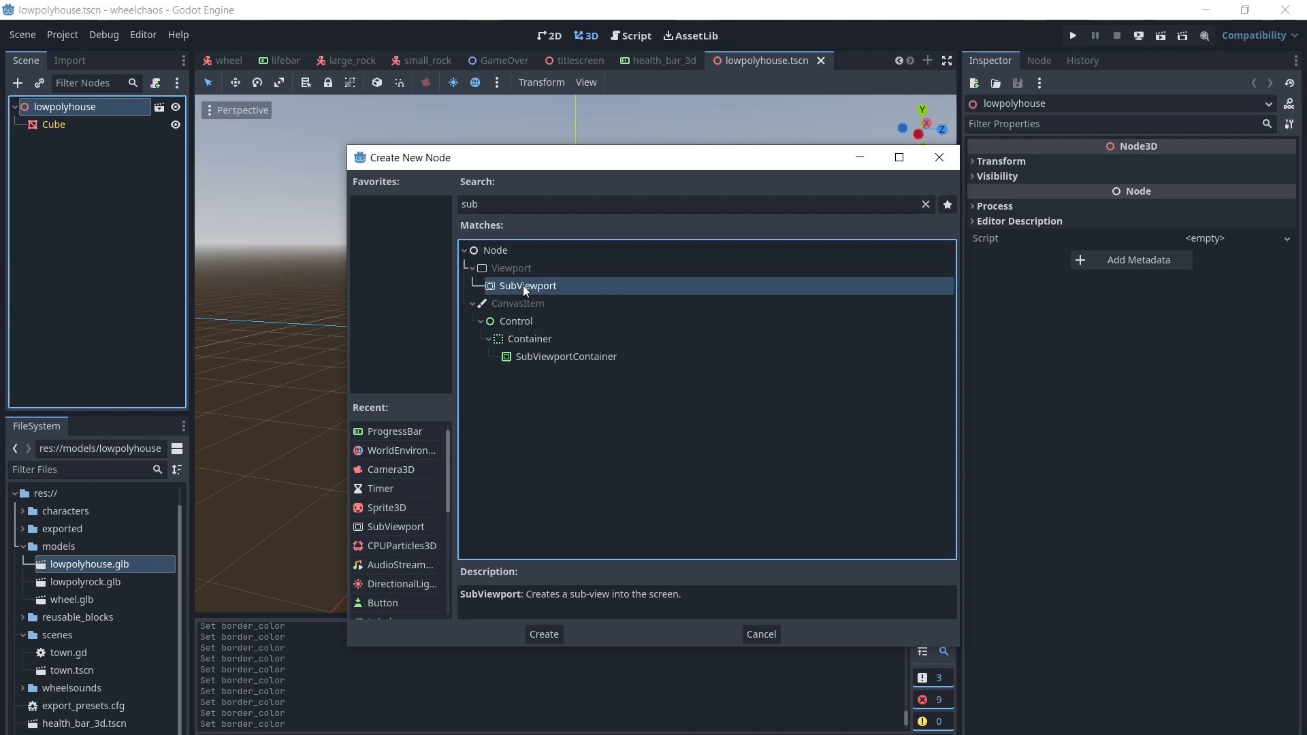
double_click(522, 285)
Instantiate the health_bar_3d.tscn scene as a child of the SubViewport.
click(62, 126)
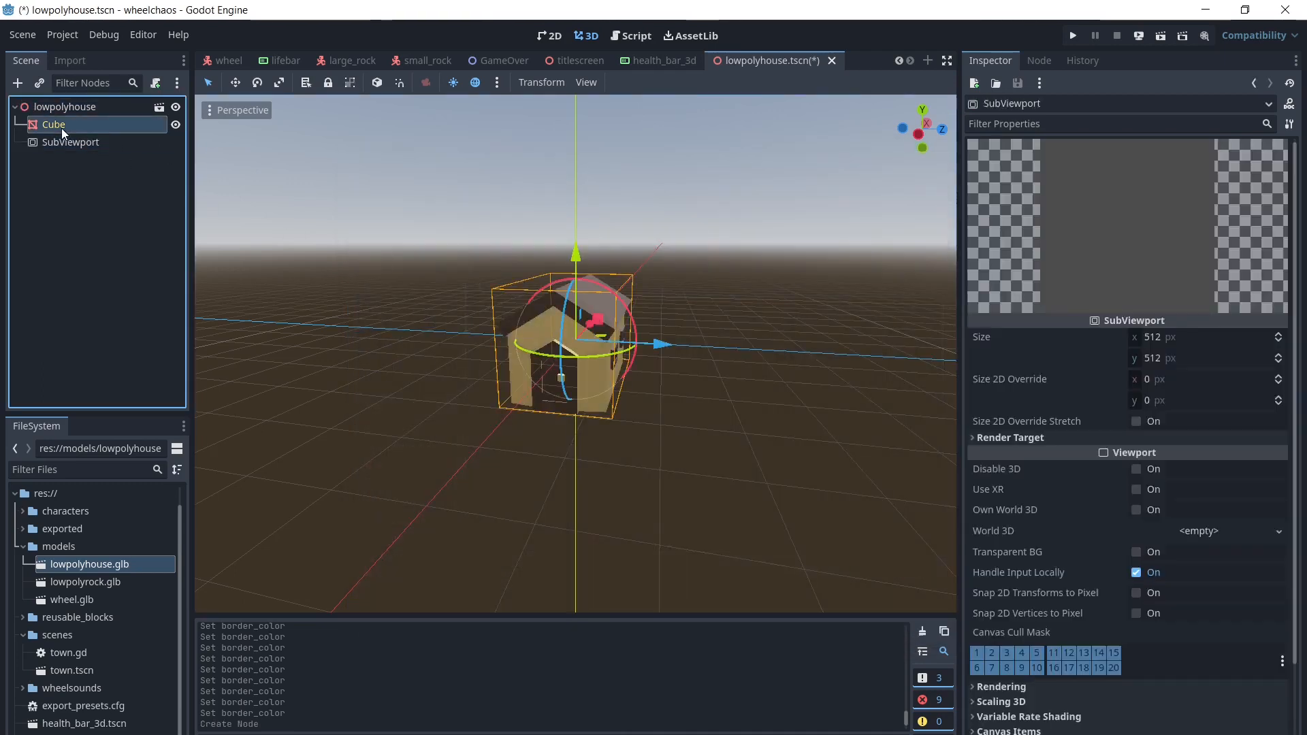
click(67, 144)
right_click(66, 144)
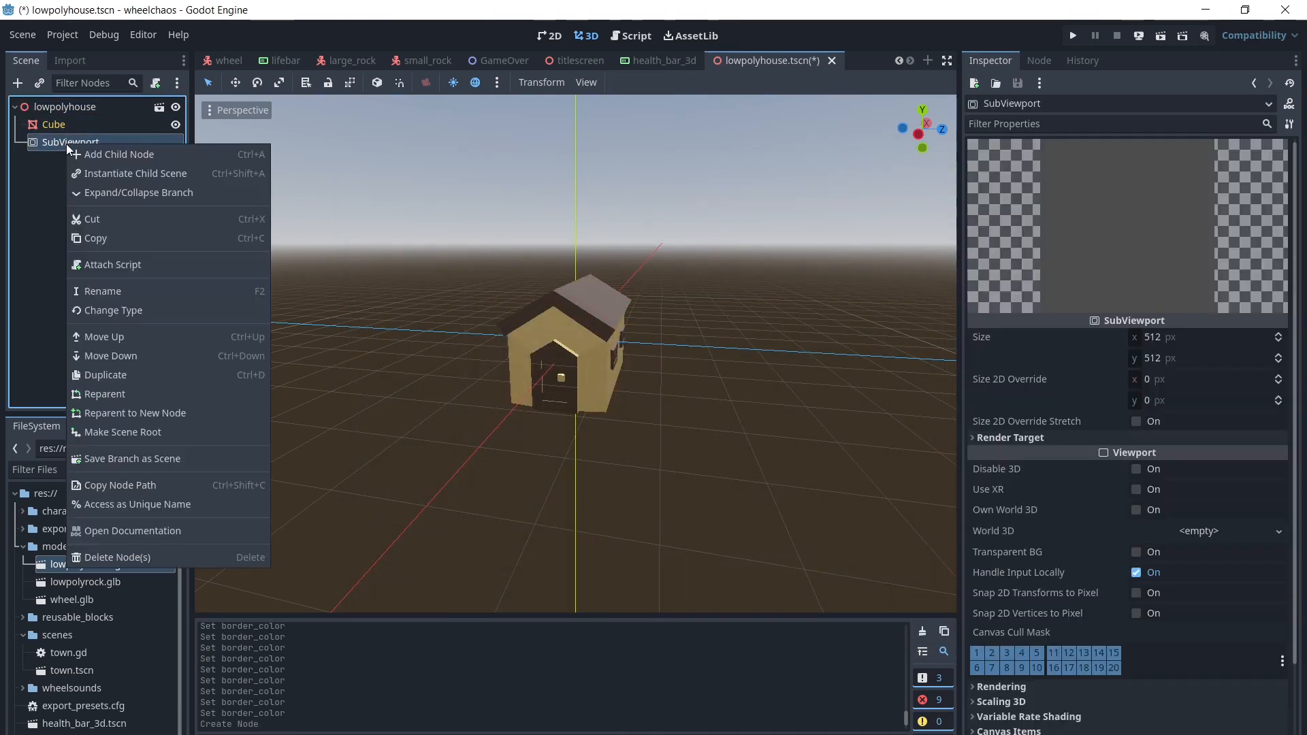
click(125, 174)
text(he)
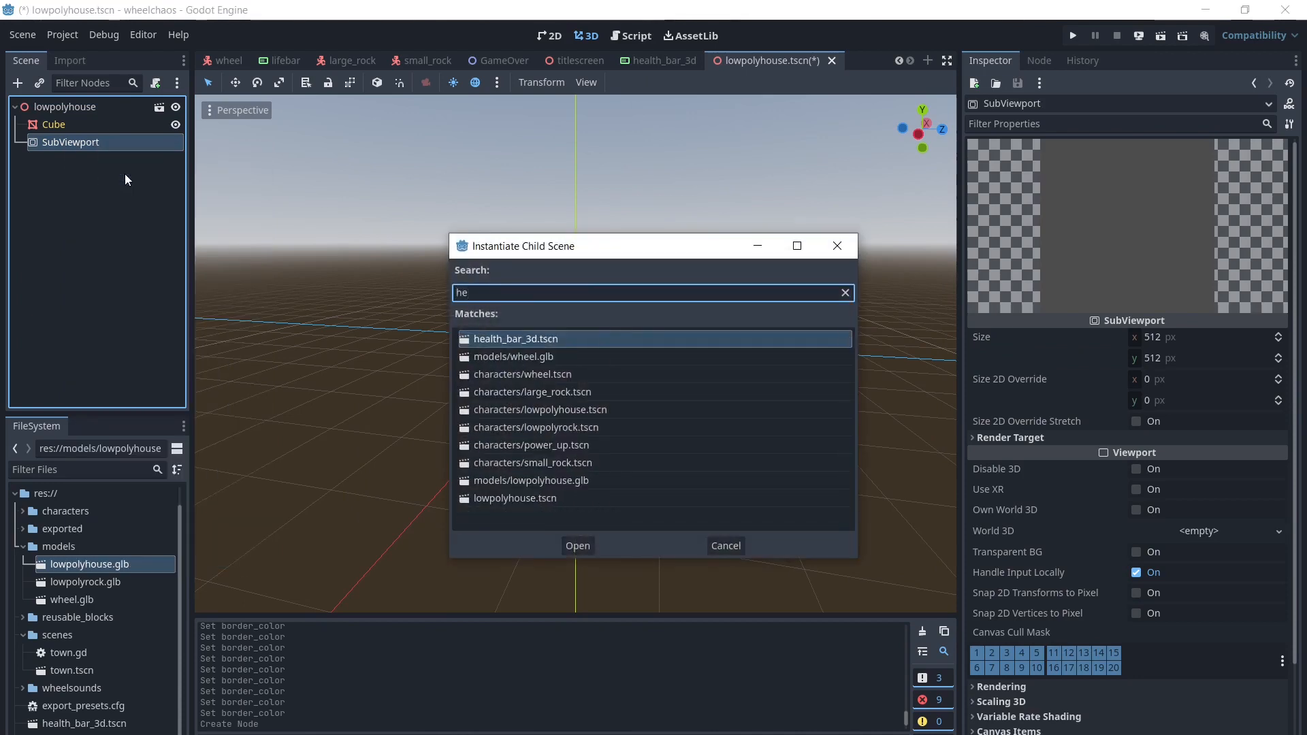
double_click(540, 337)
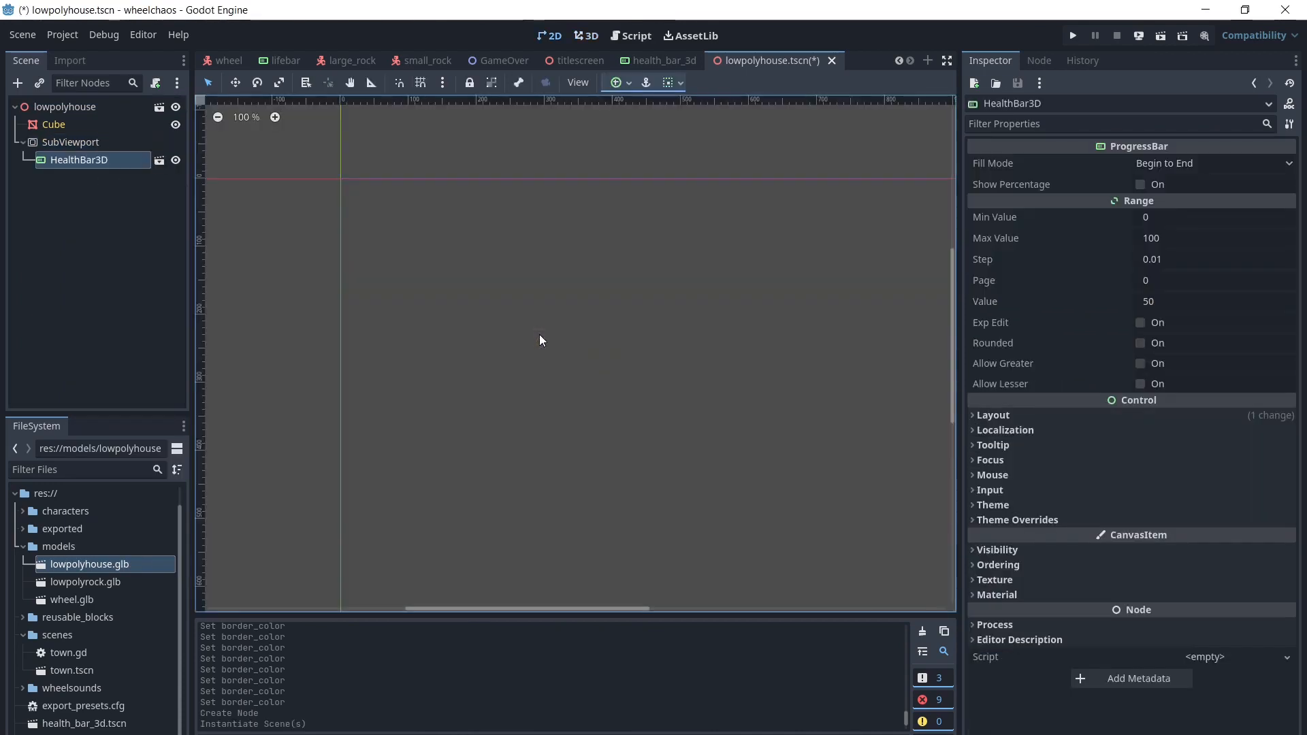
Turn on Transparent BG and Disable 3D for the SubViewport.
click(87, 141)
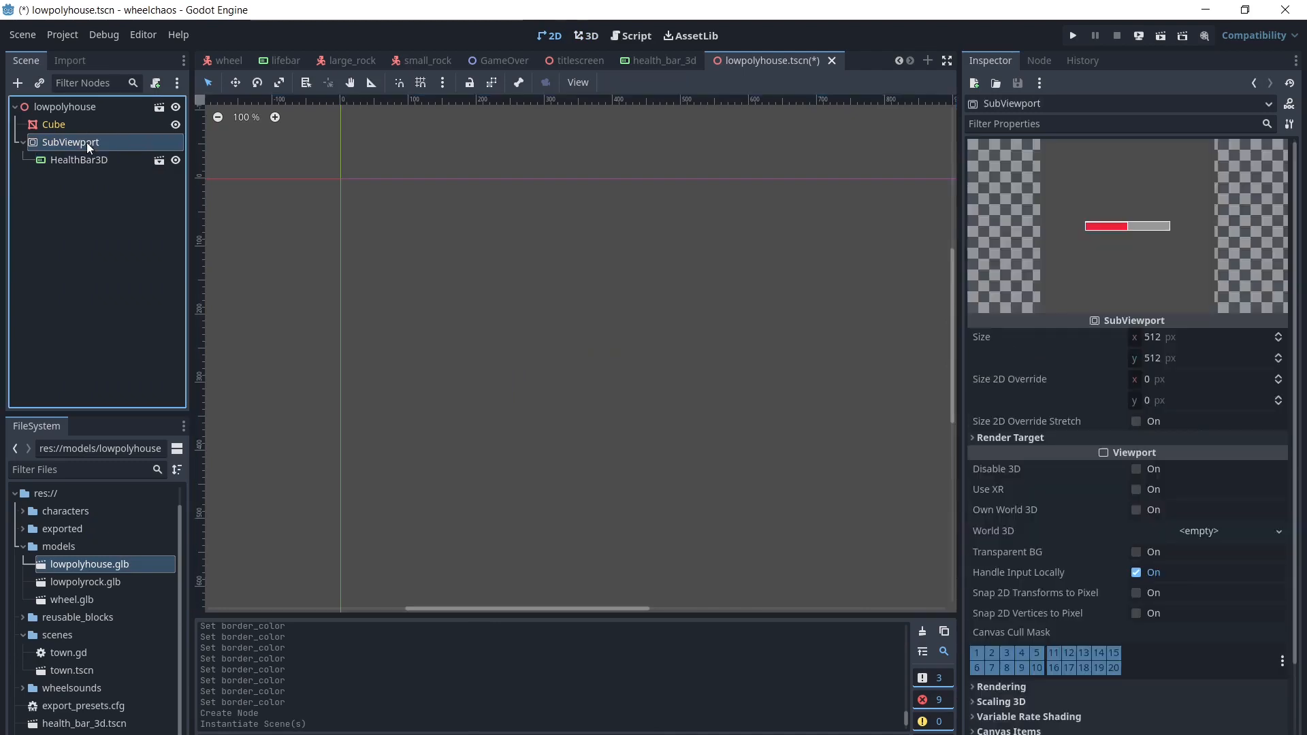
click(1136, 552)
click(1136, 470)
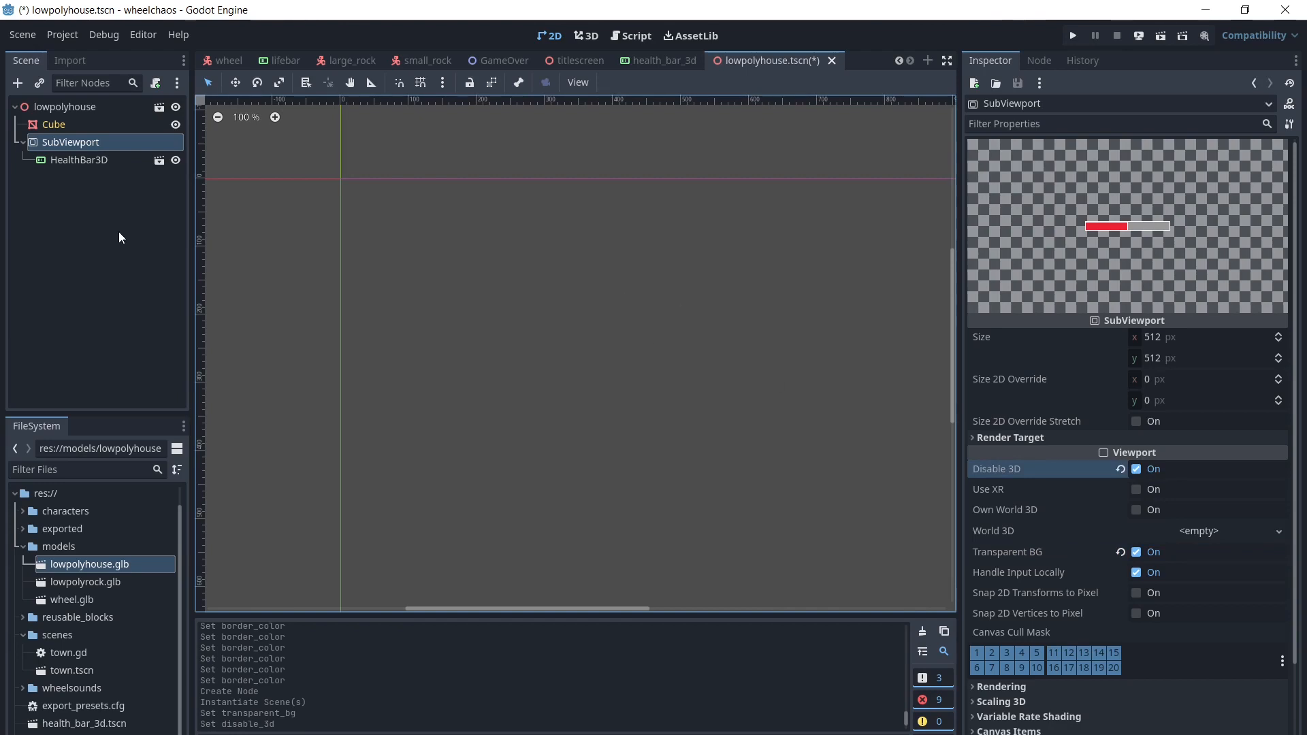
Add a Sprite3D node under the lowpolyhouse root and raise it vertically to just above the house's roof.
click(75, 106)
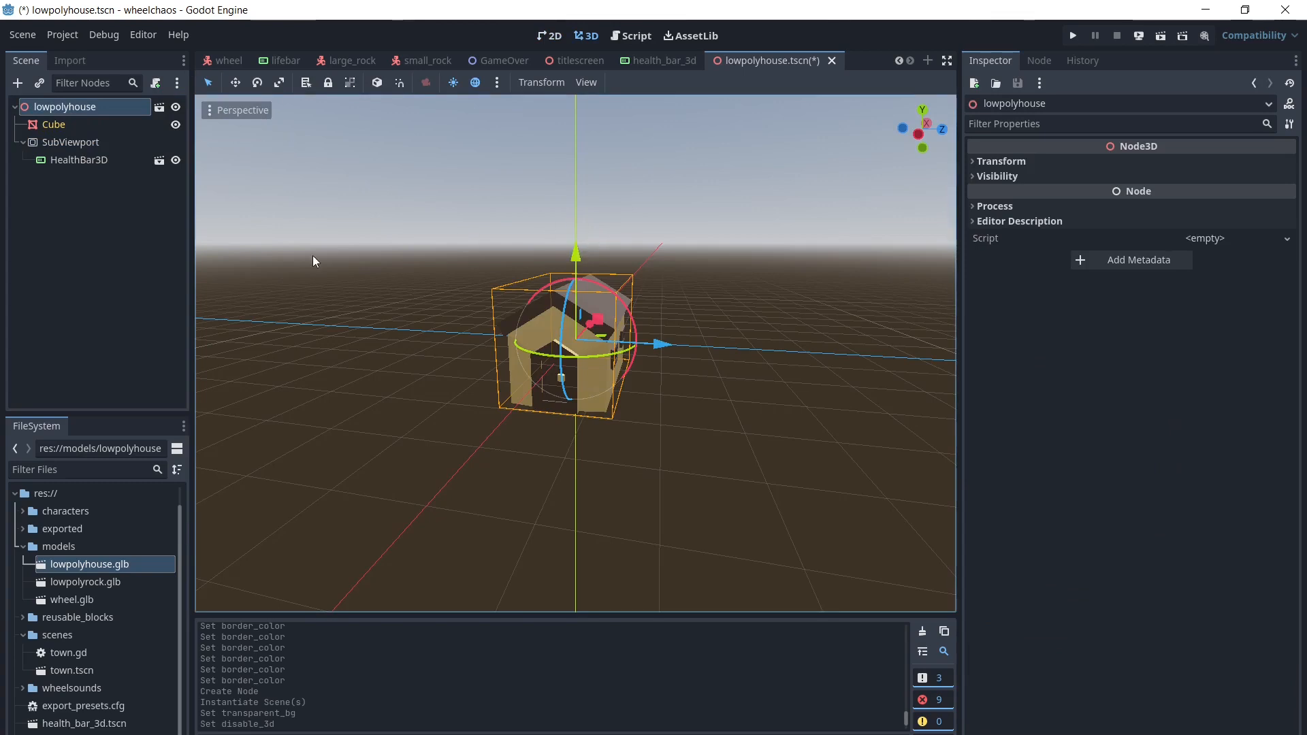
right_click(56, 106)
click(123, 114)
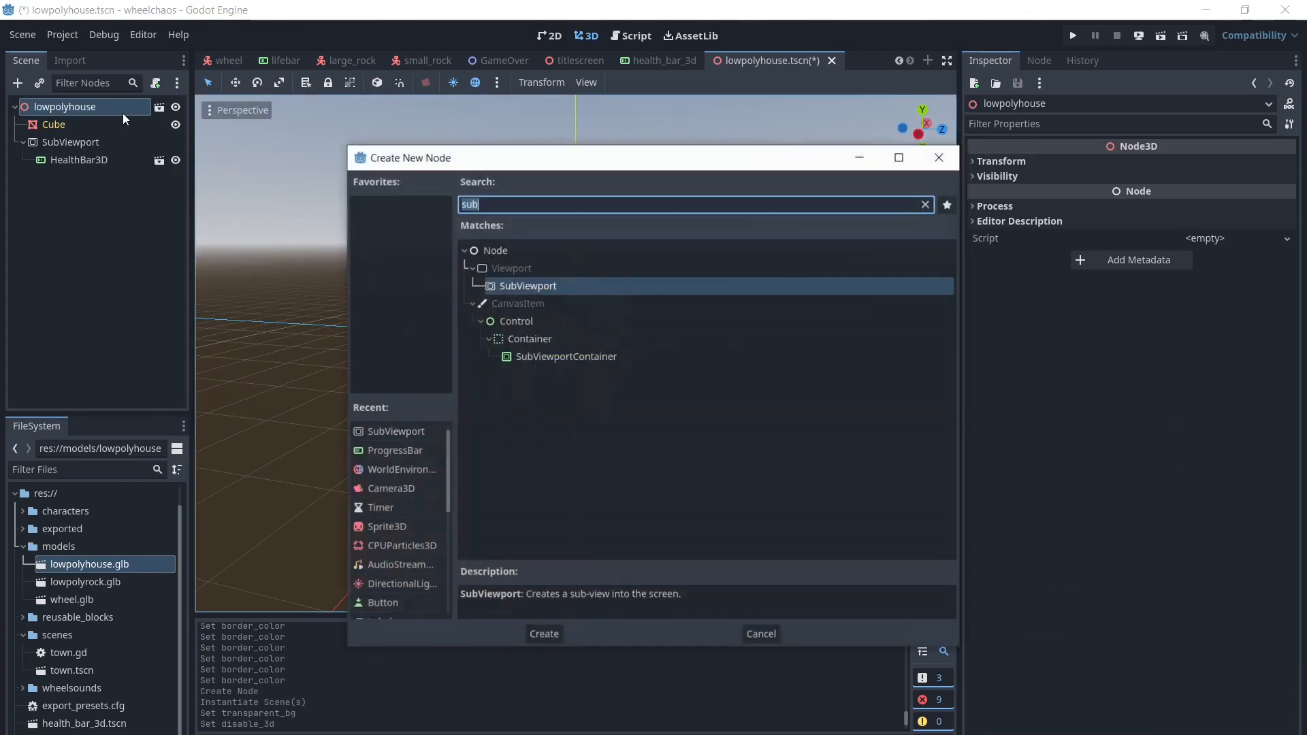
text(sp)
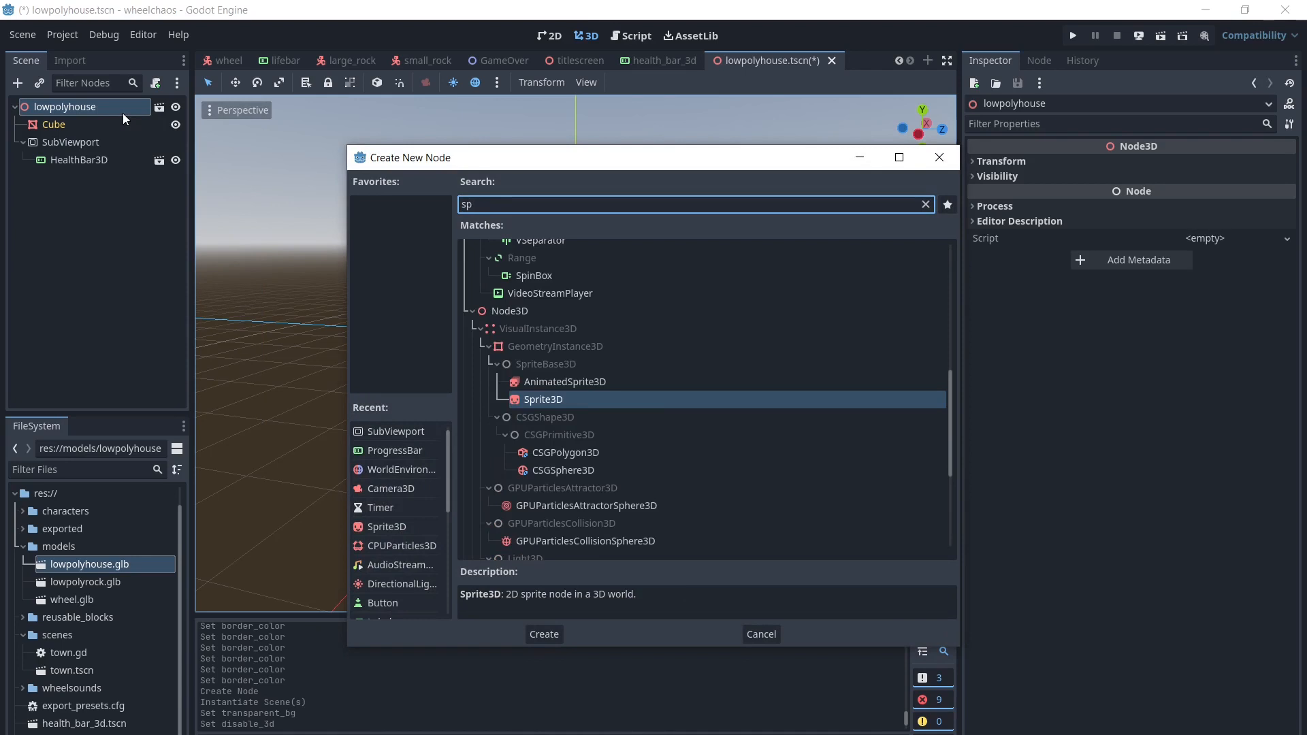
key(BackSpace)
text(prite)
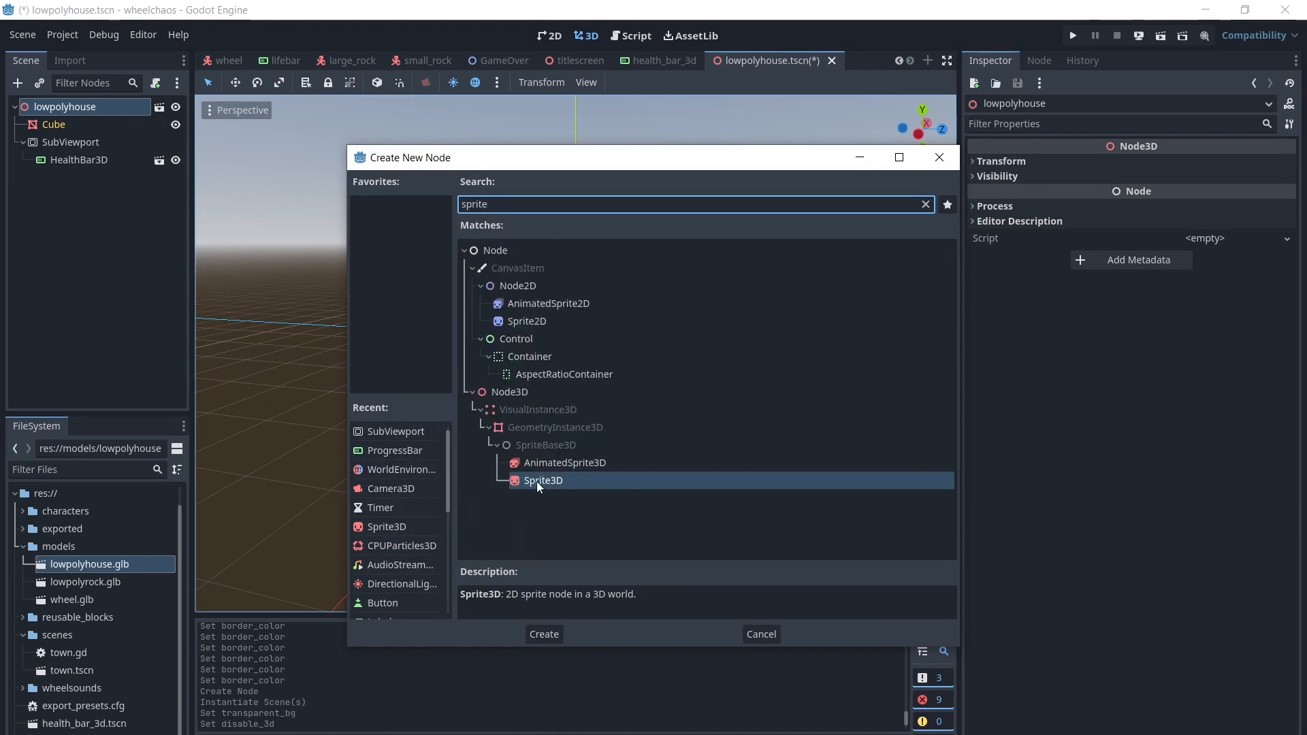
double_click(538, 480)
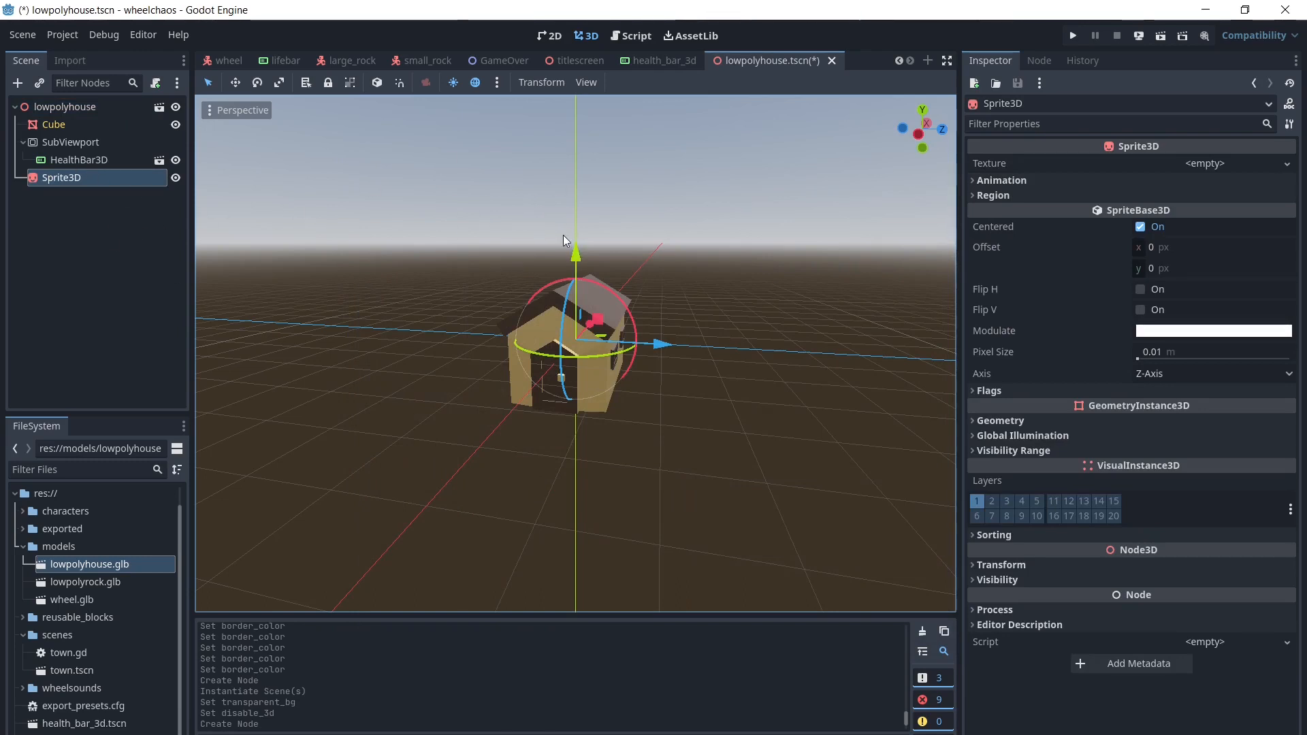
drag(579, 252, 564, 149)
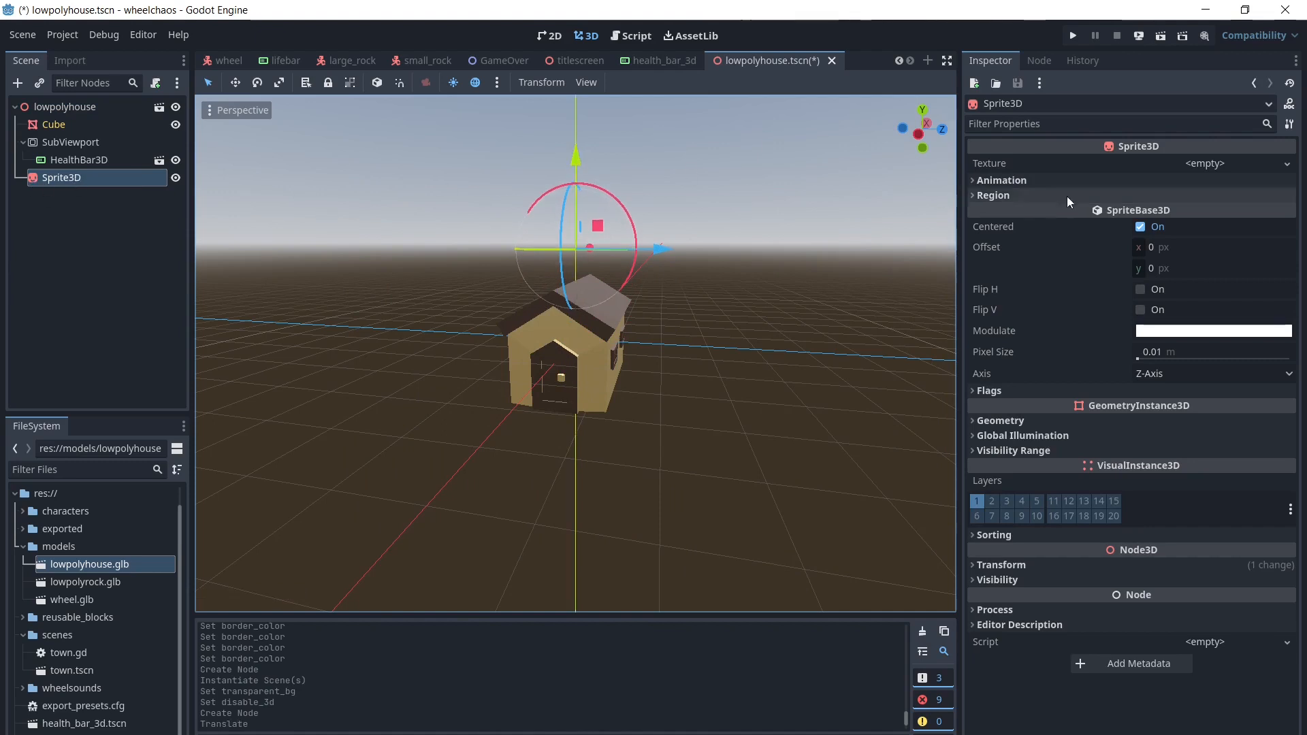
Give the Sprite3D a new ViewportTexture that uses the SubViewport.
click(1217, 165)
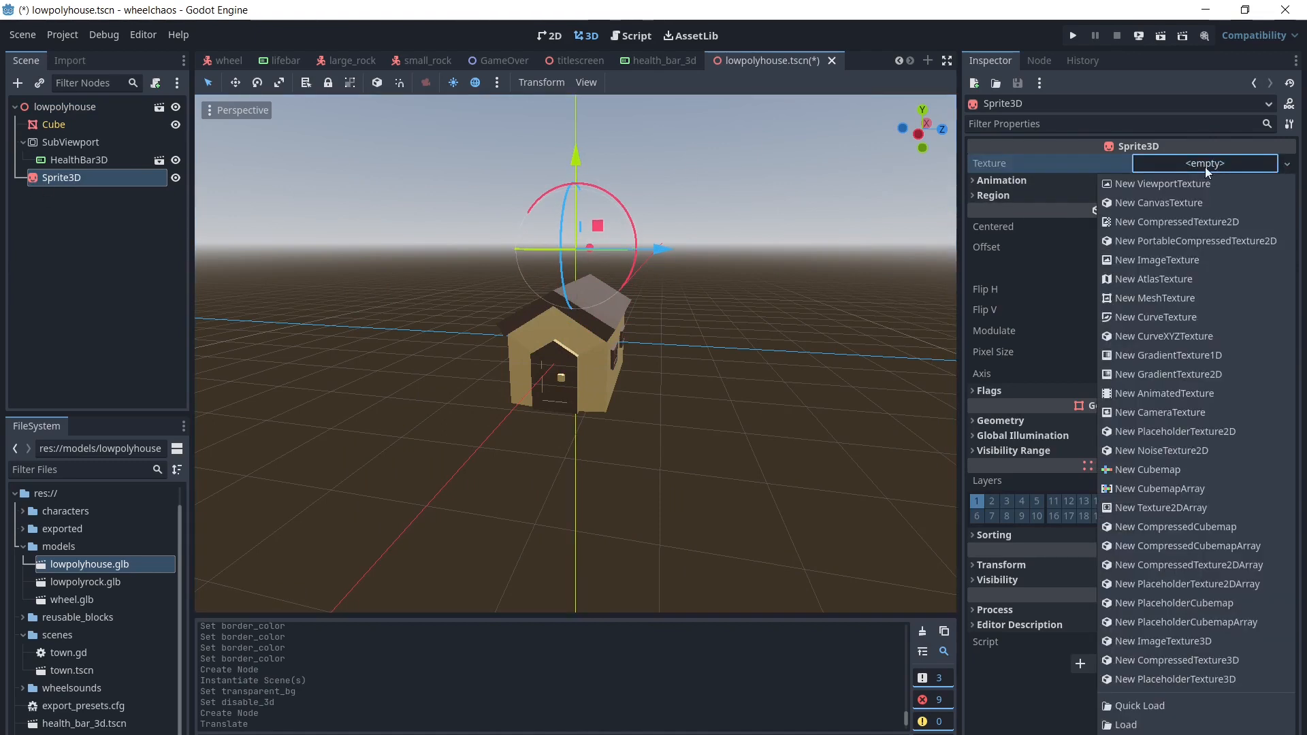
click(1184, 184)
click(611, 241)
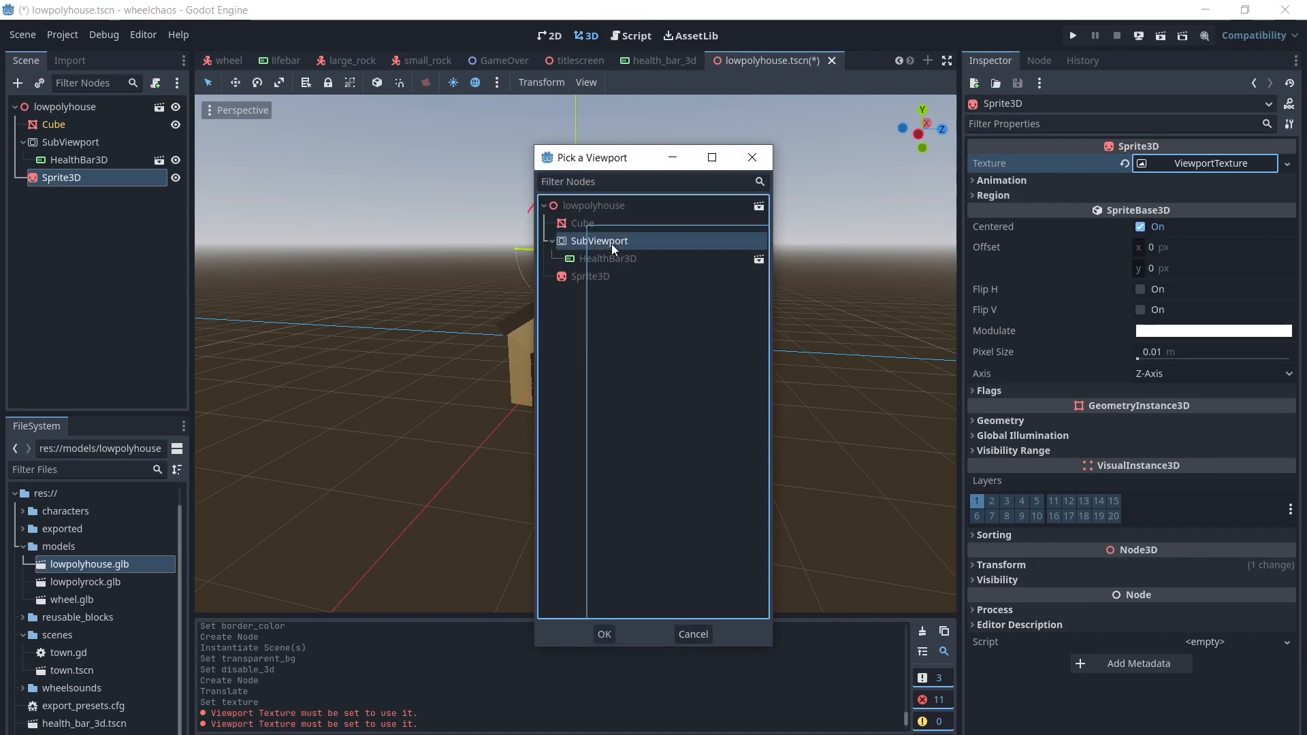
click(611, 637)
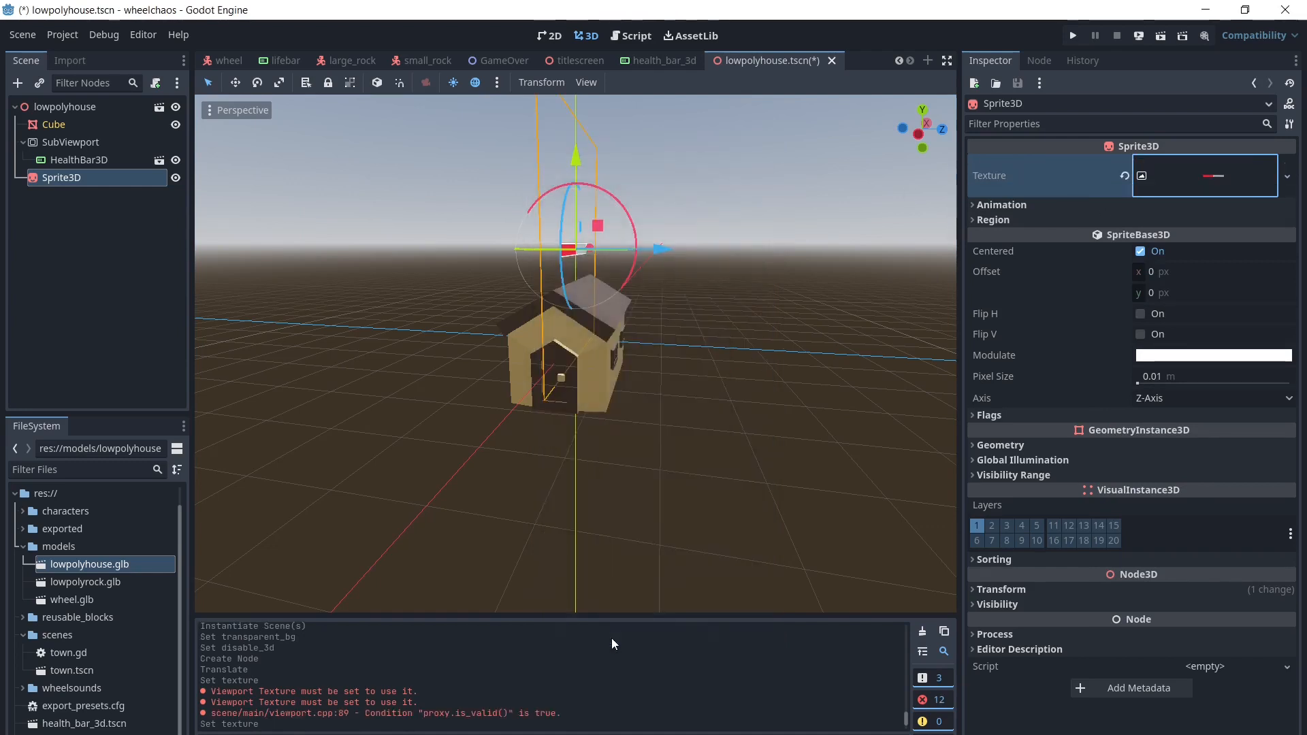
Set the Sprite3D's Billboard flag to Enabled.
click(1020, 415)
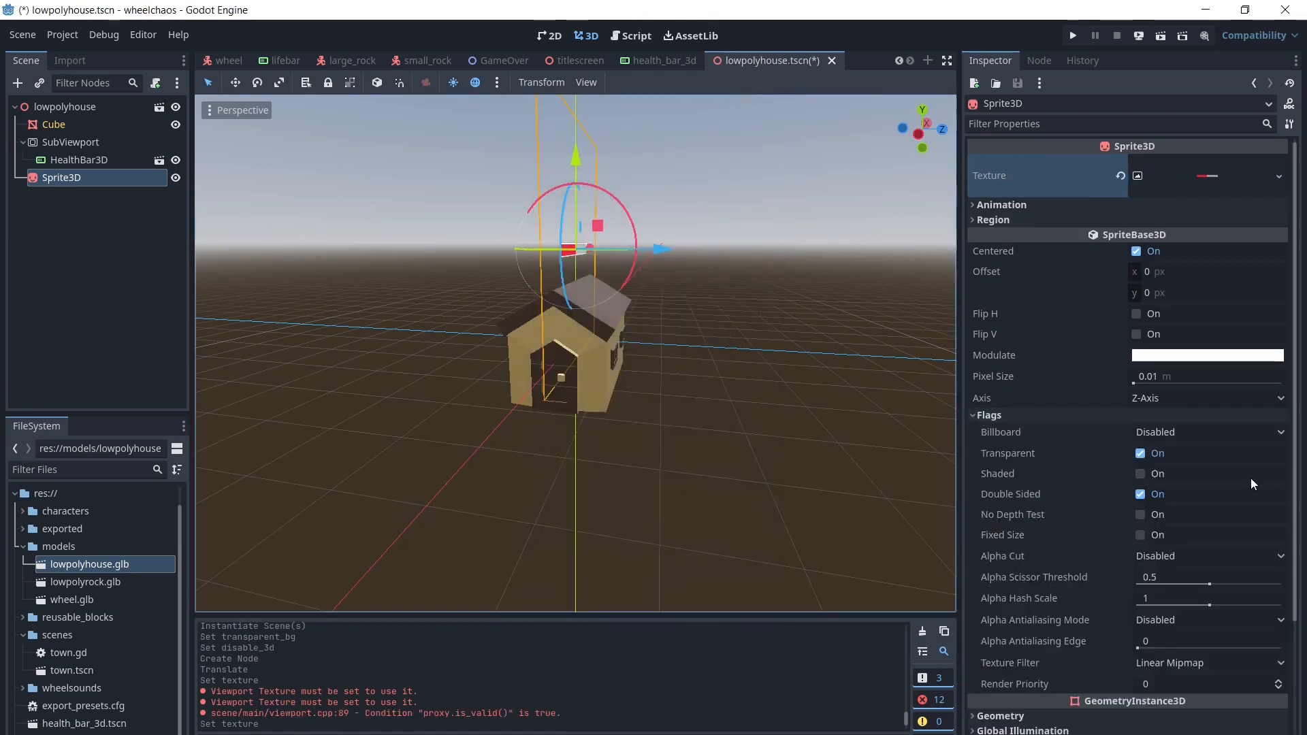
click(1247, 431)
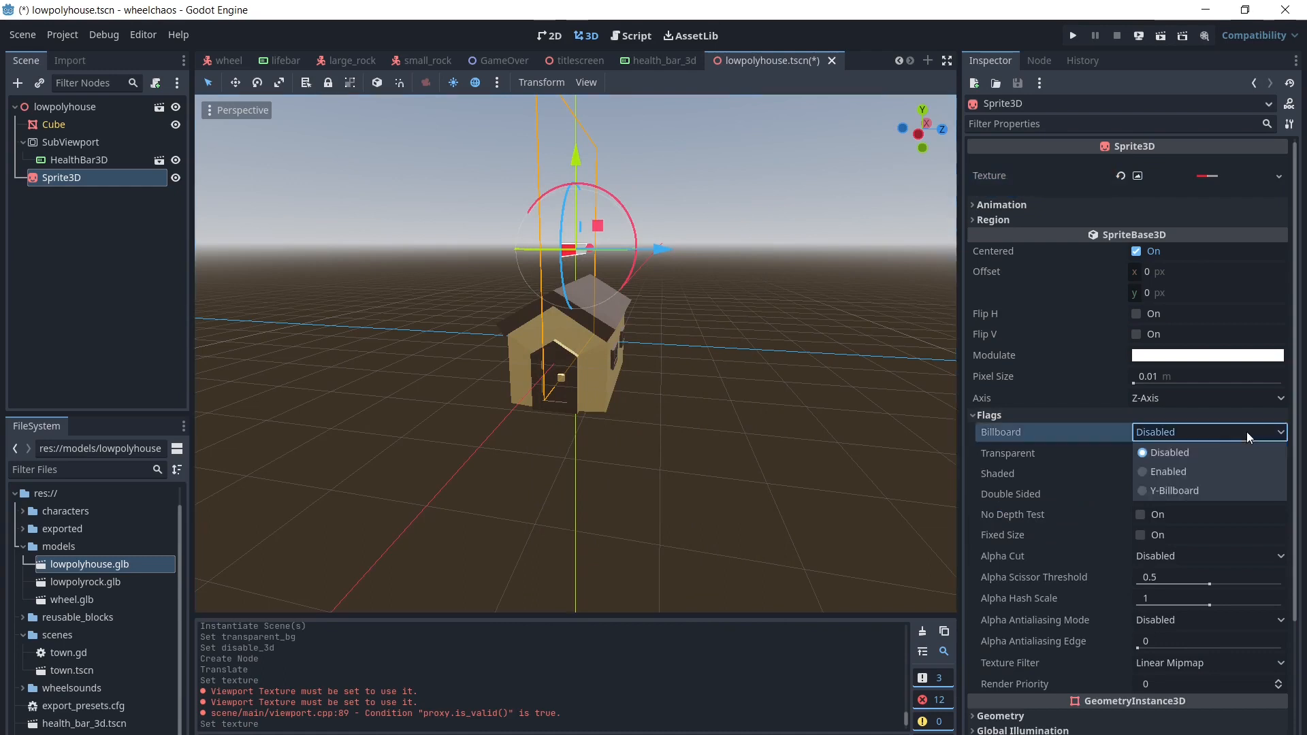
click(1146, 473)
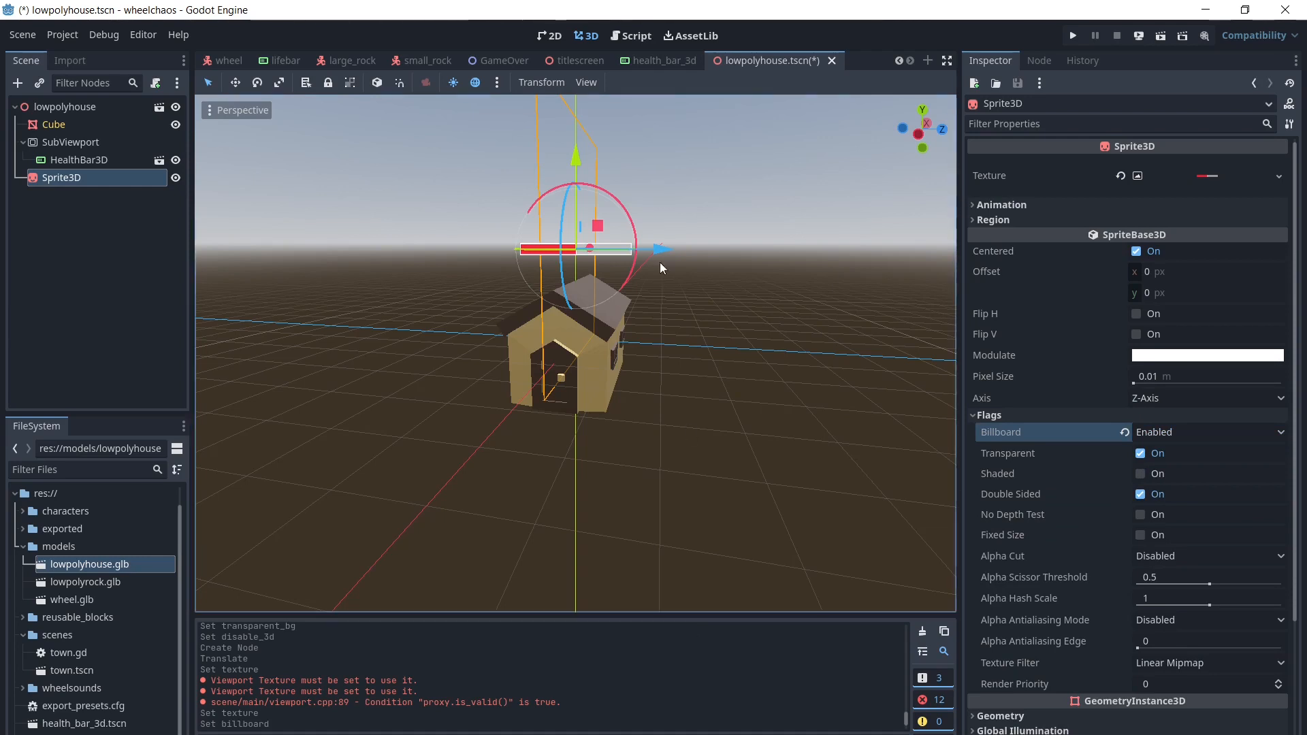
In the health_bar_3d scene, set the HealthBar3D progress bar's Value to 100.
click(656, 60)
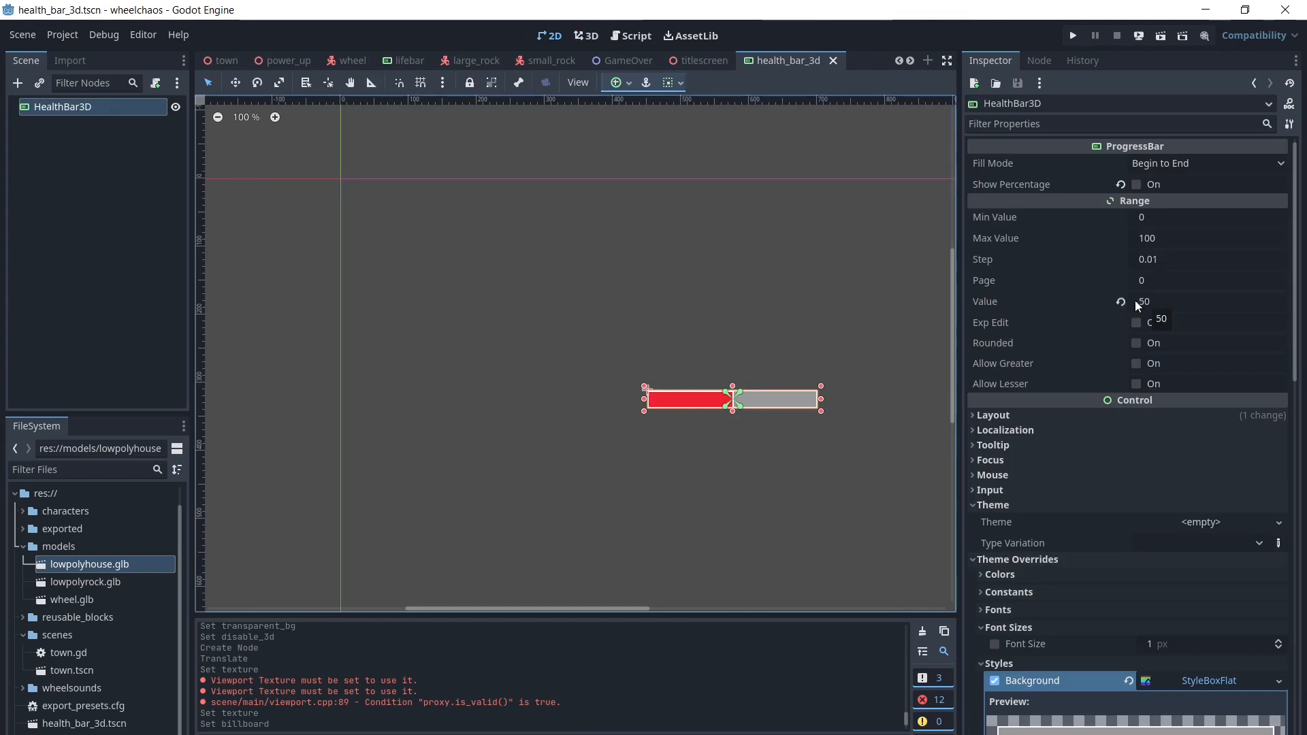
click(1122, 301)
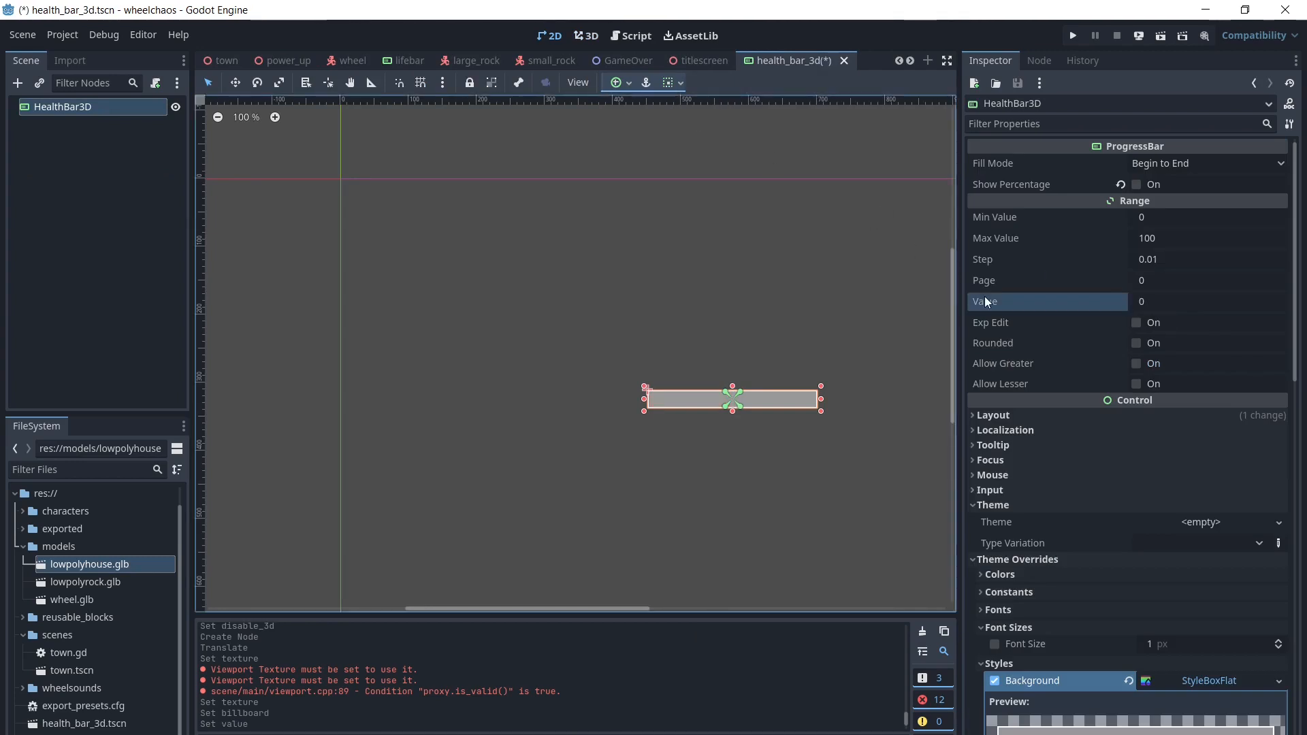
click(1144, 302)
text(100)
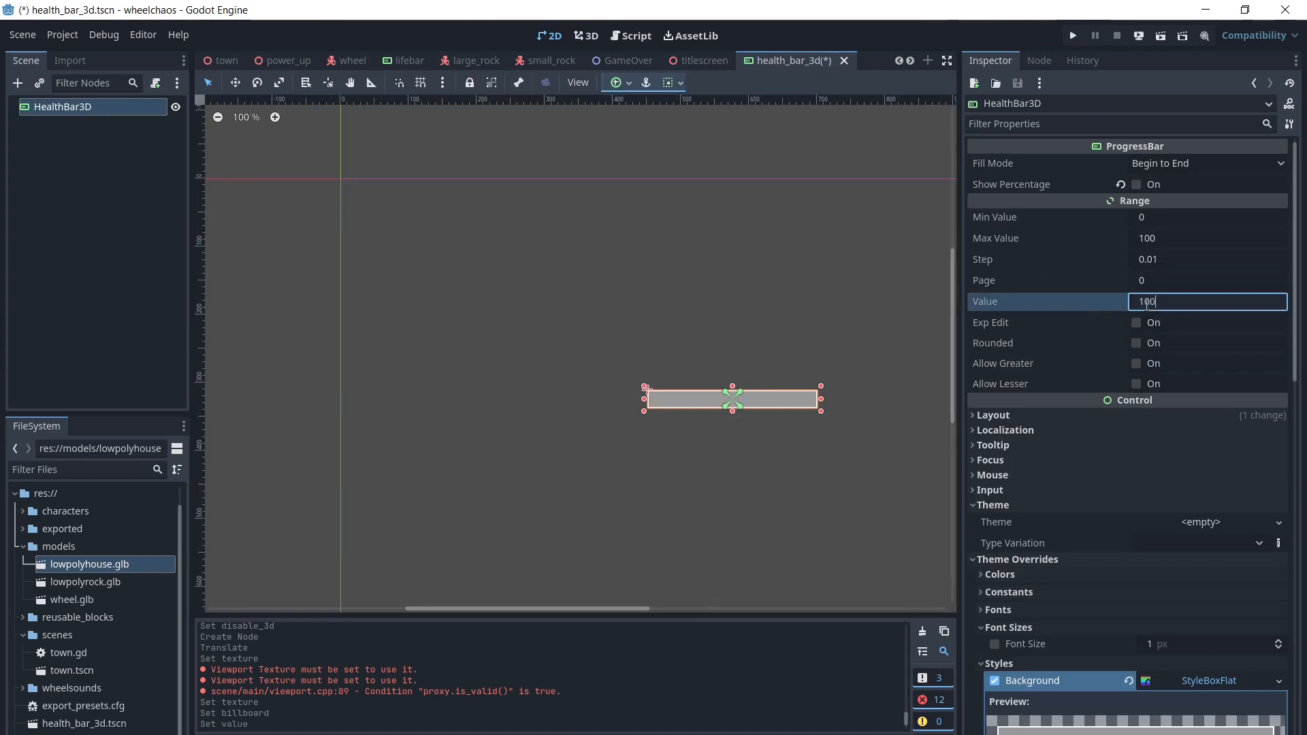
click(1152, 281)
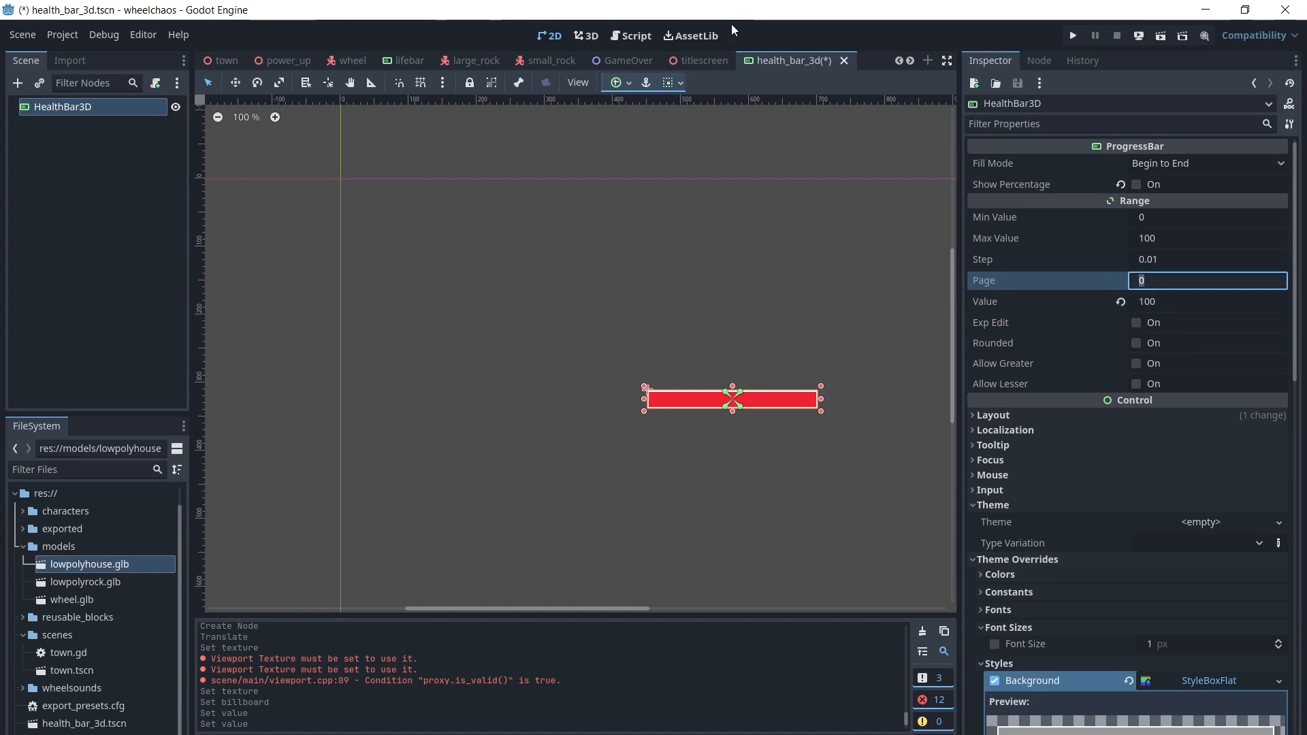
Return to the lowpolyhouse scene and delete the HealthBar3D node from the SubViewport.
click(910, 61)
click(910, 61)
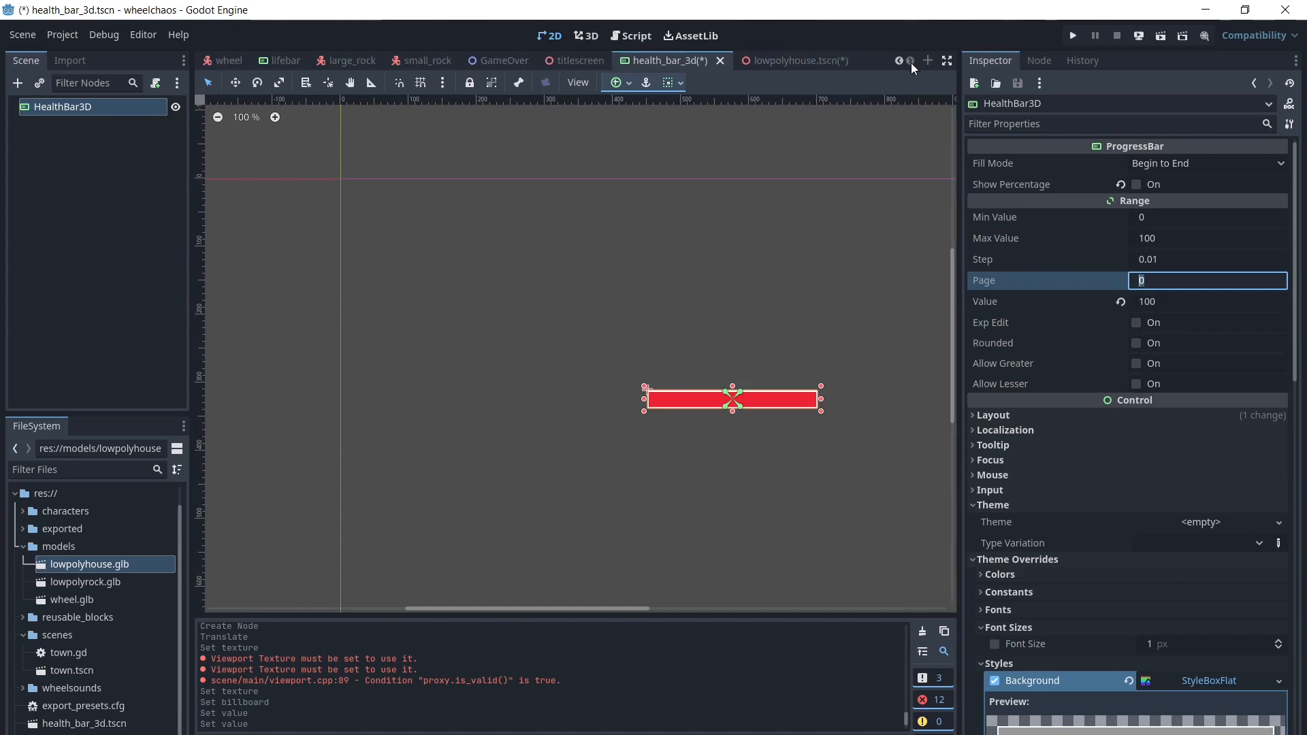
click(792, 64)
click(134, 160)
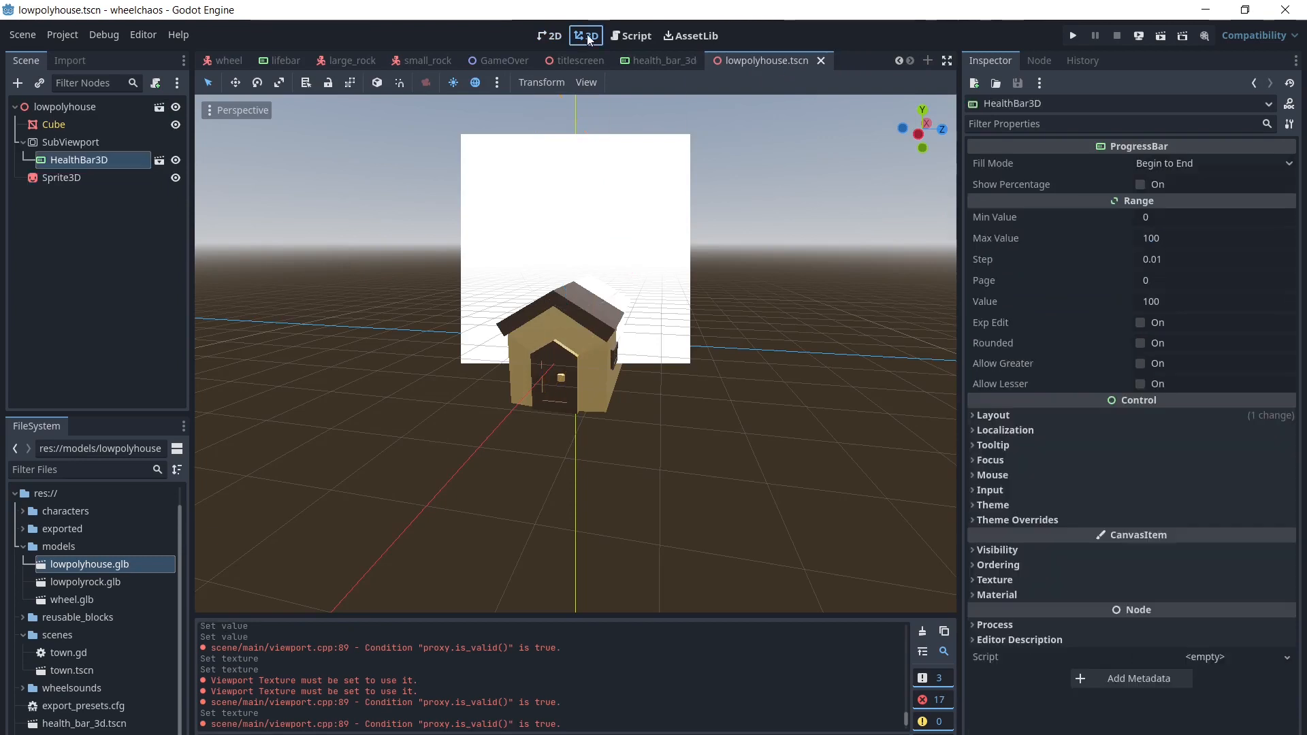
click(75, 177)
click(74, 161)
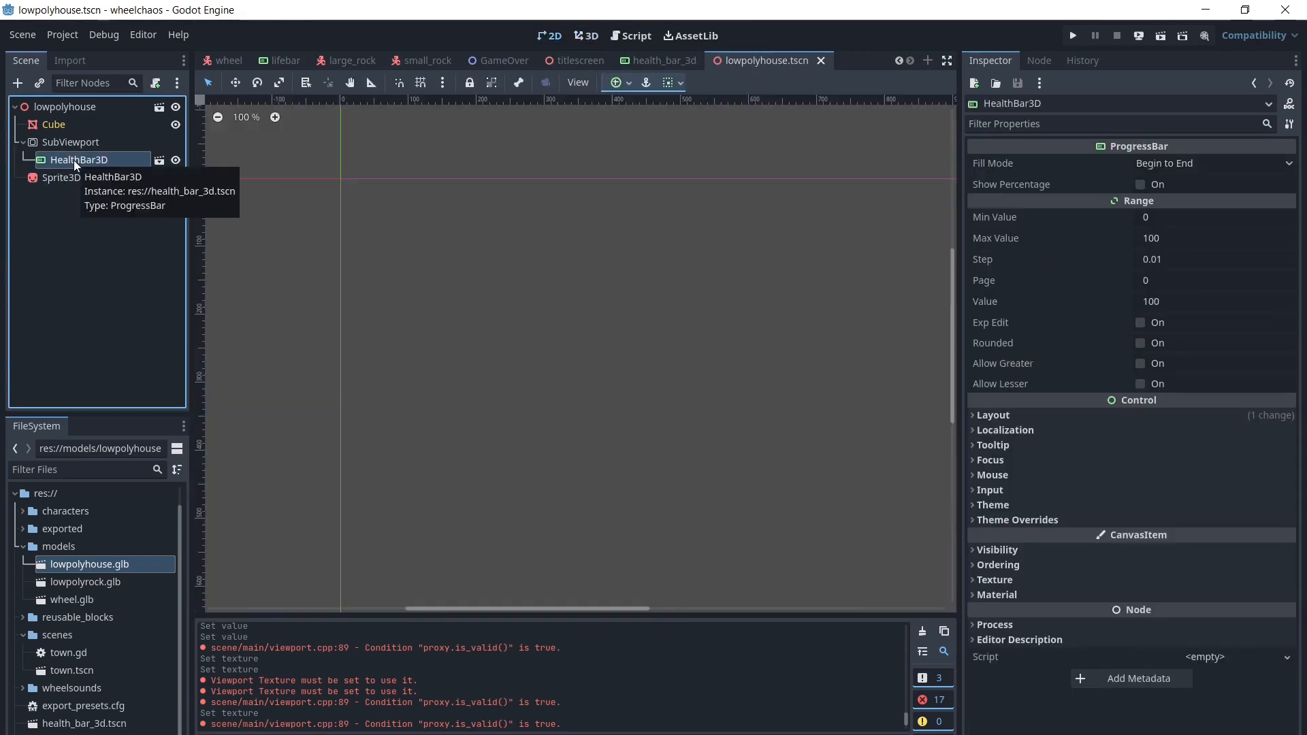
right_click(73, 160)
click(161, 664)
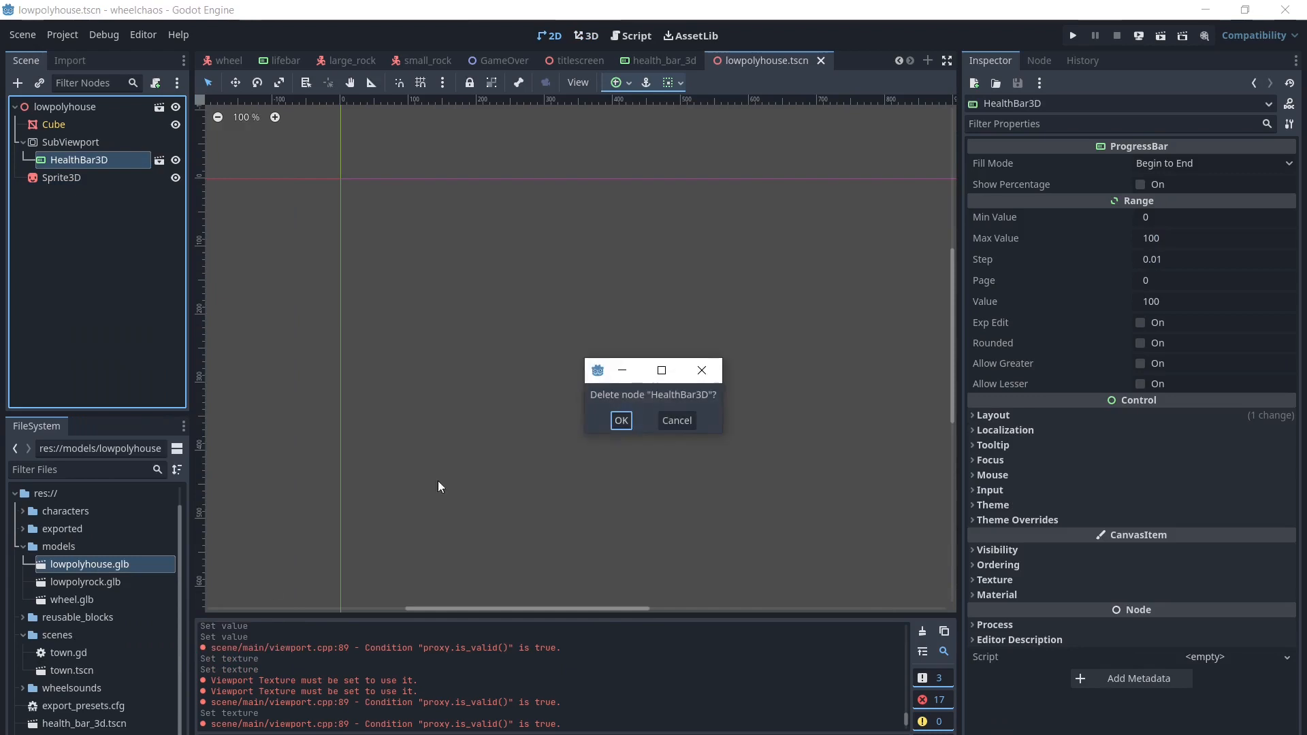
click(621, 421)
Instantiate health_bar_3d.tscn as a child of the SubViewport and save the scene.
click(79, 141)
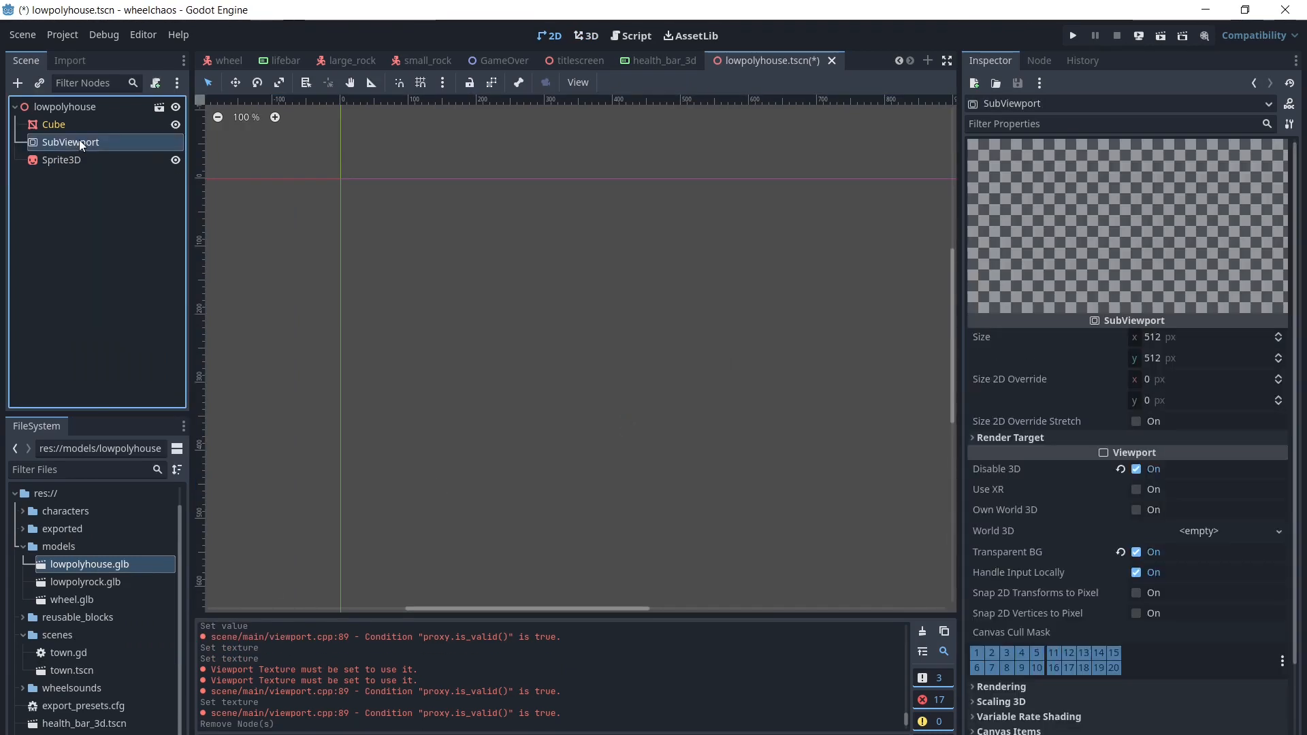
right_click(79, 141)
click(115, 170)
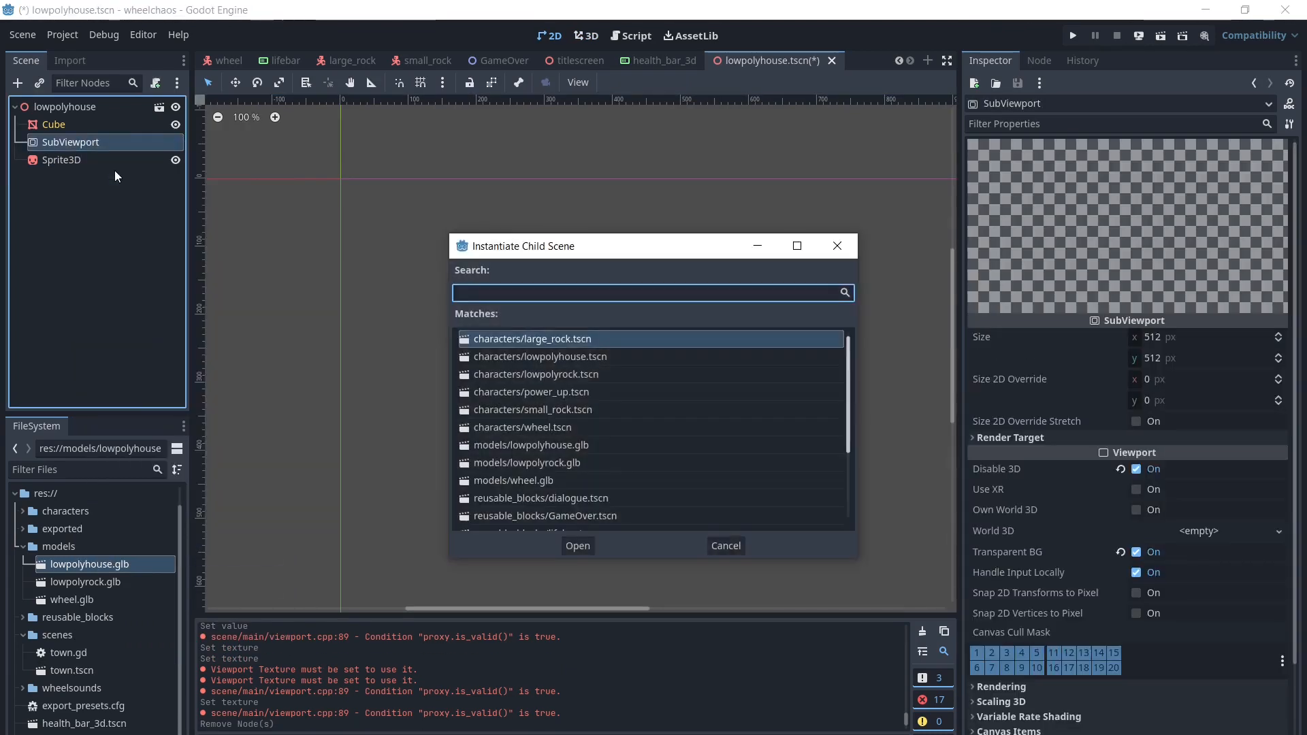
text(he)
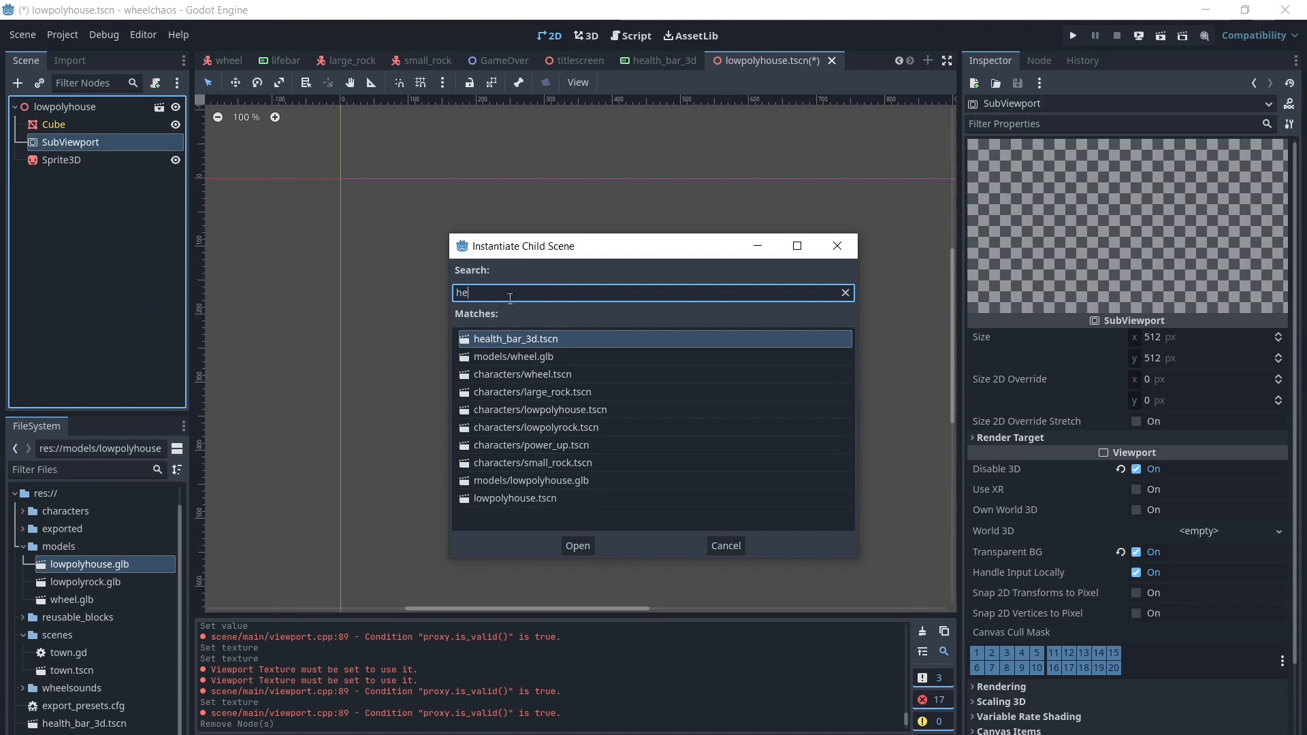
double_click(516, 338)
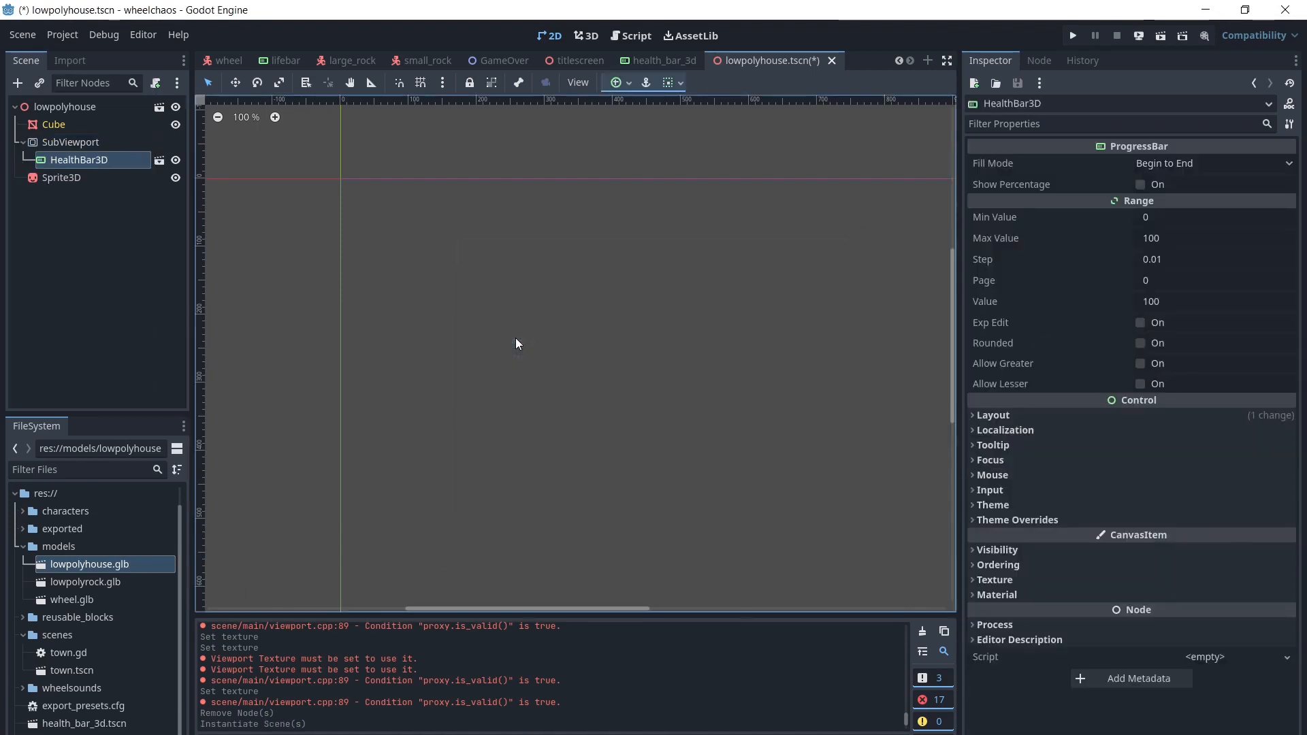
click(76, 141)
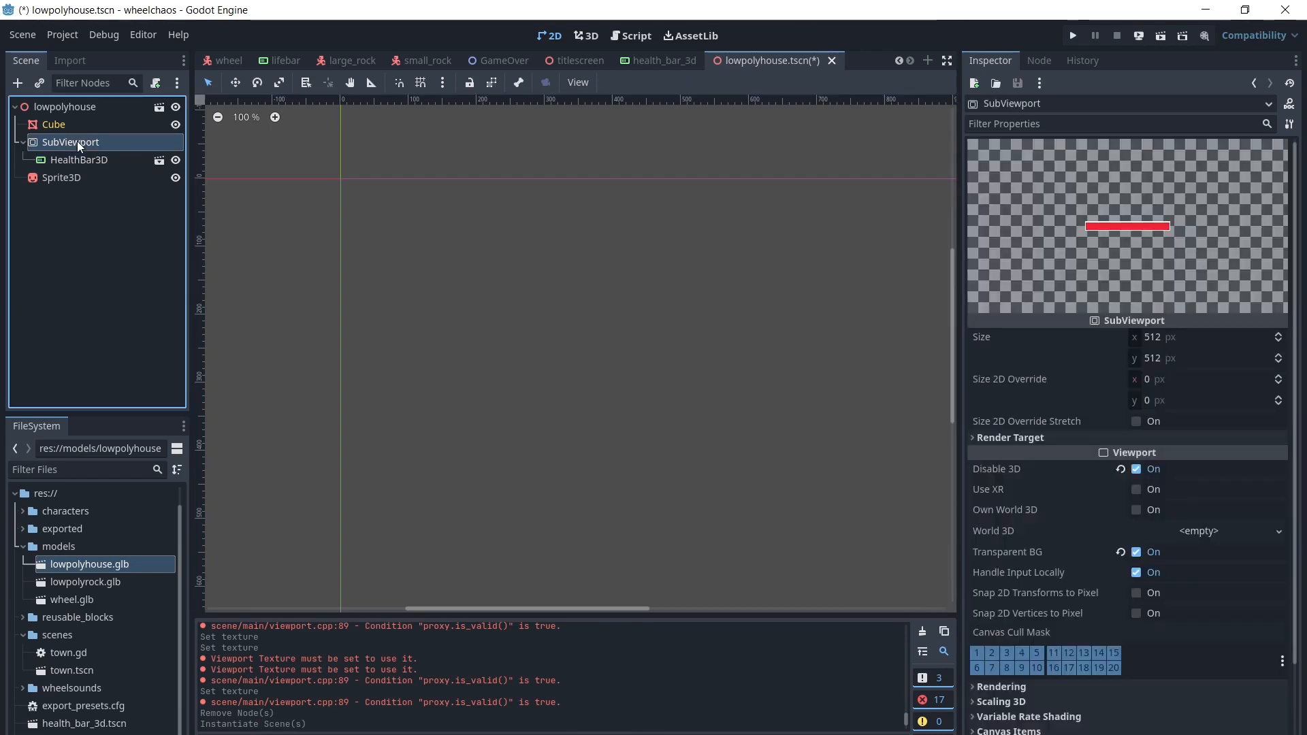
key(ctrl+s)
Clear the Sprite3D's texture, assign a new ViewportTexture that uses the SubViewport, and save the scene.
click(73, 179)
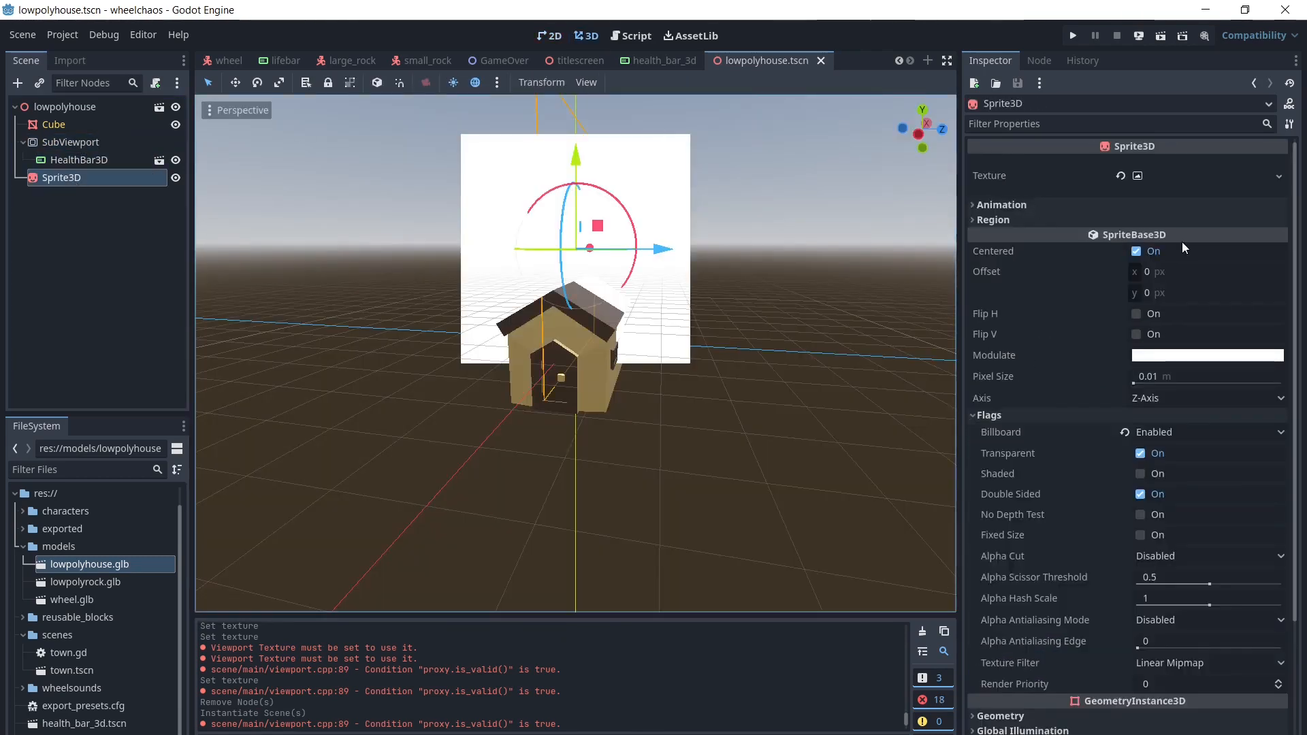
click(1121, 176)
click(1184, 176)
click(1185, 164)
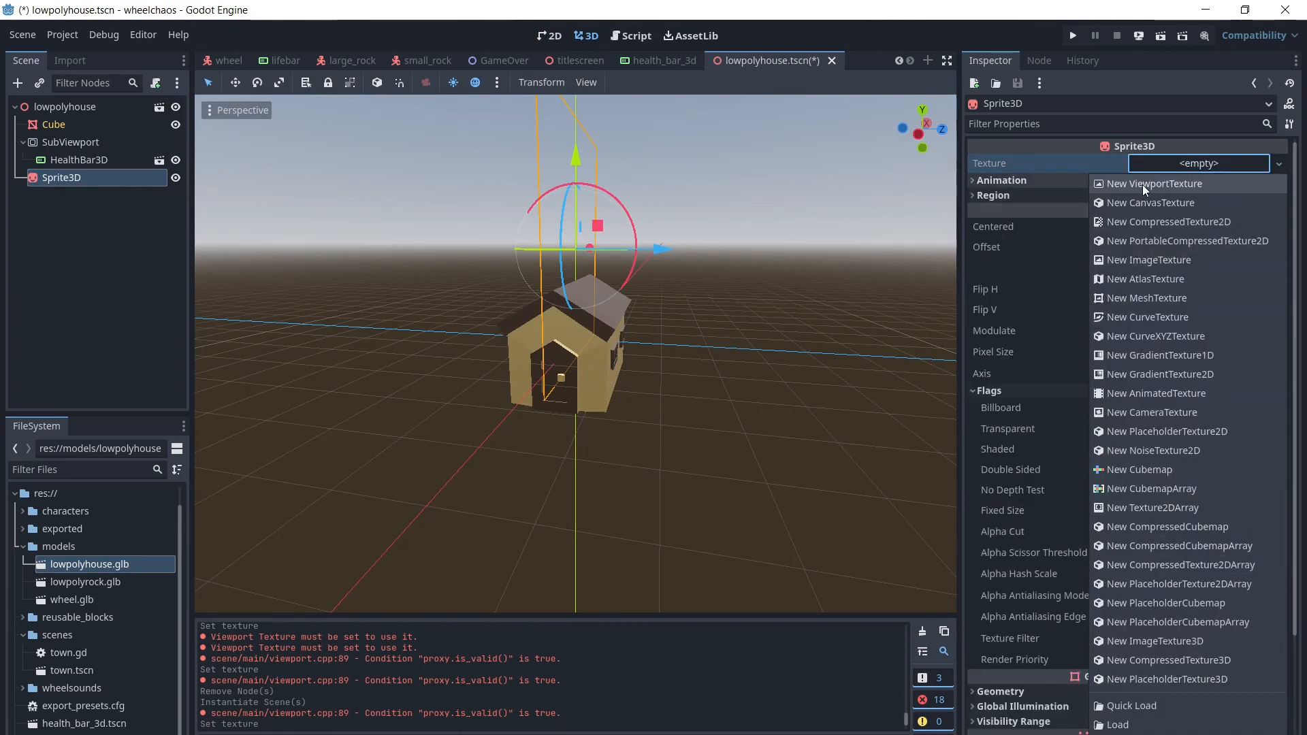
click(1198, 189)
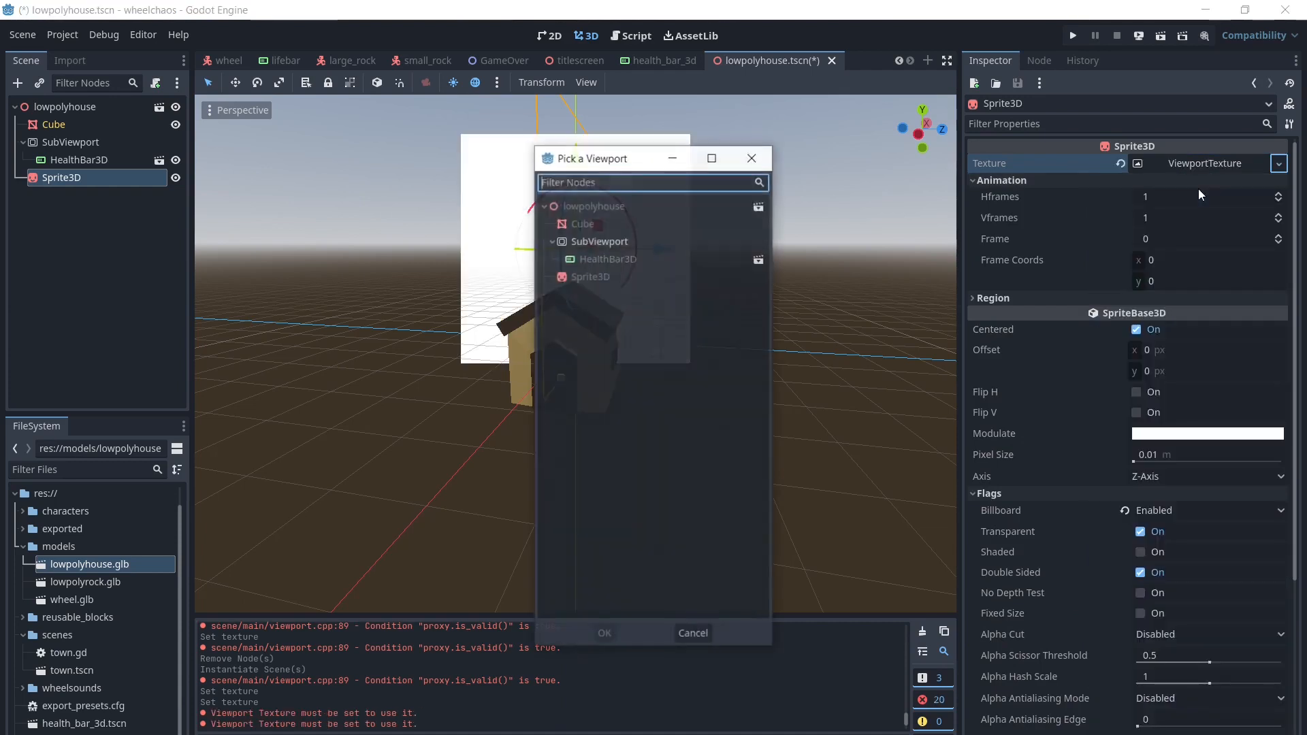
double_click(587, 236)
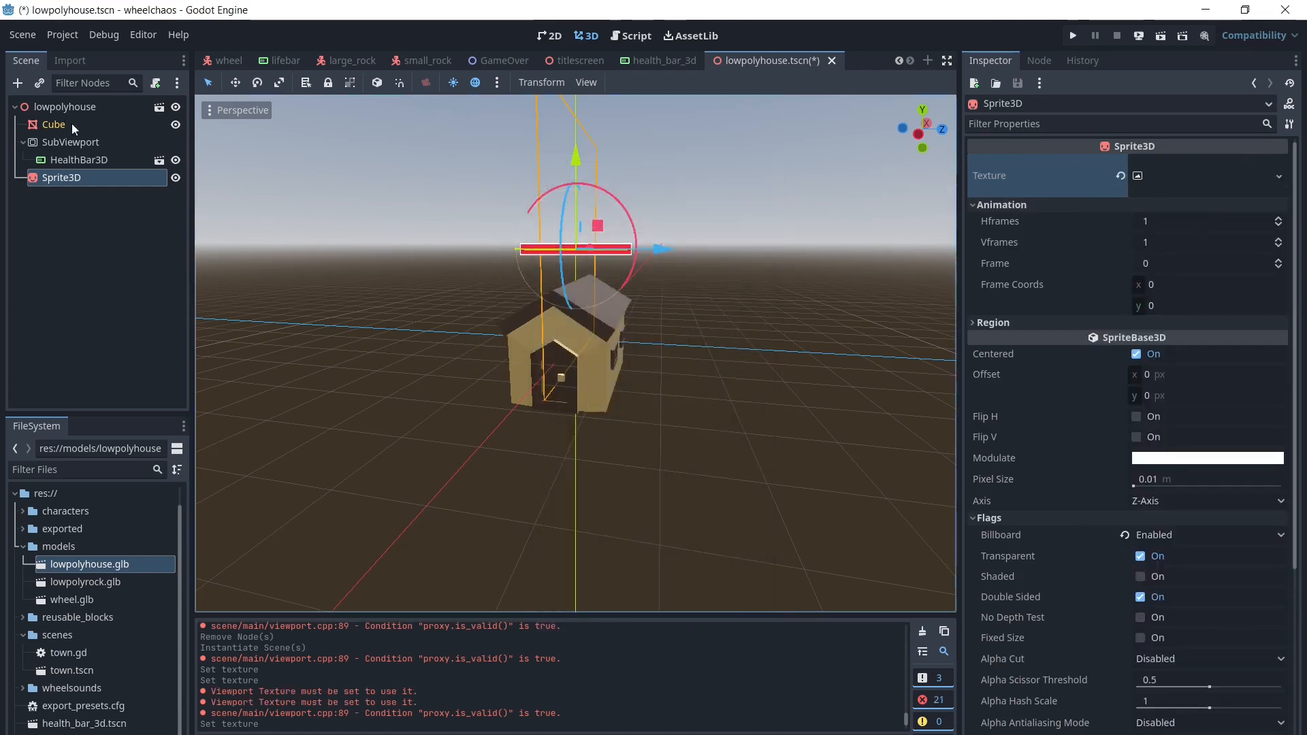
click(19, 36)
click(53, 154)
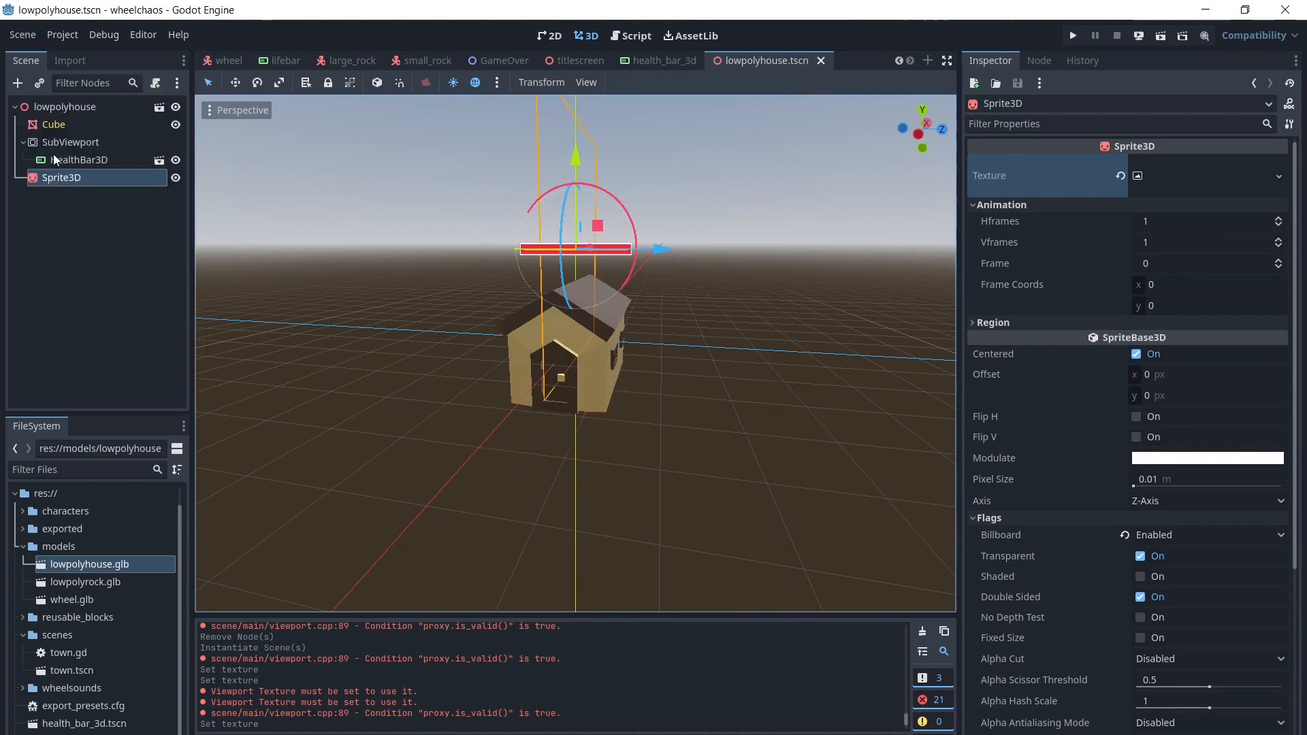
Attach a new GDScript with the path res://lowpolyhouse.gd to the lowpolyhouse root node.
click(85, 108)
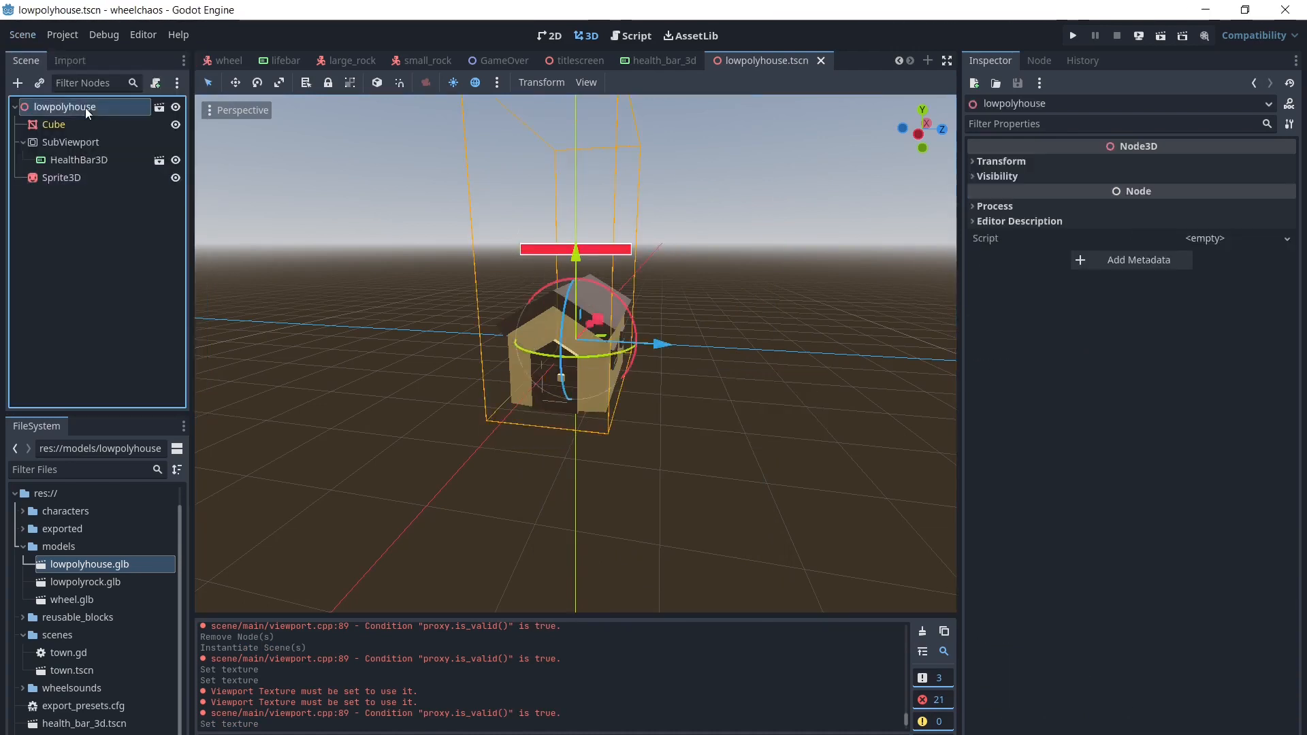
click(156, 82)
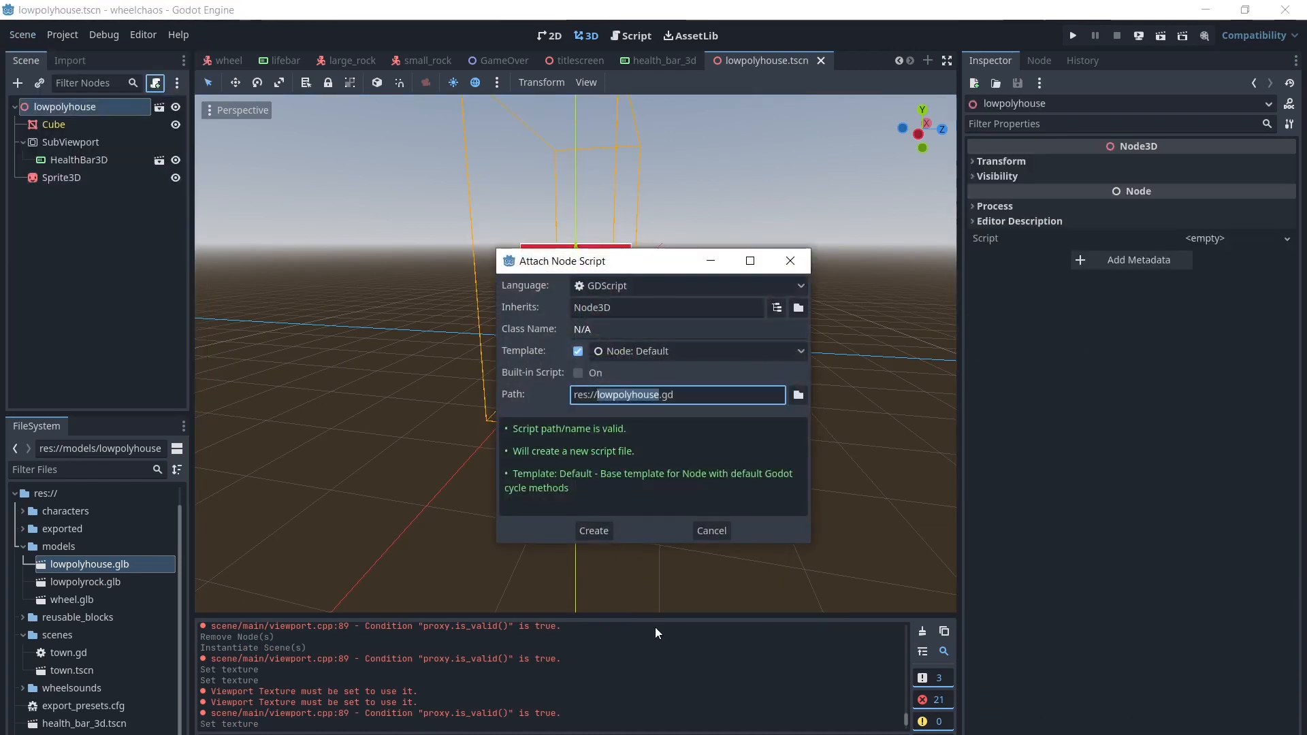
click(594, 530)
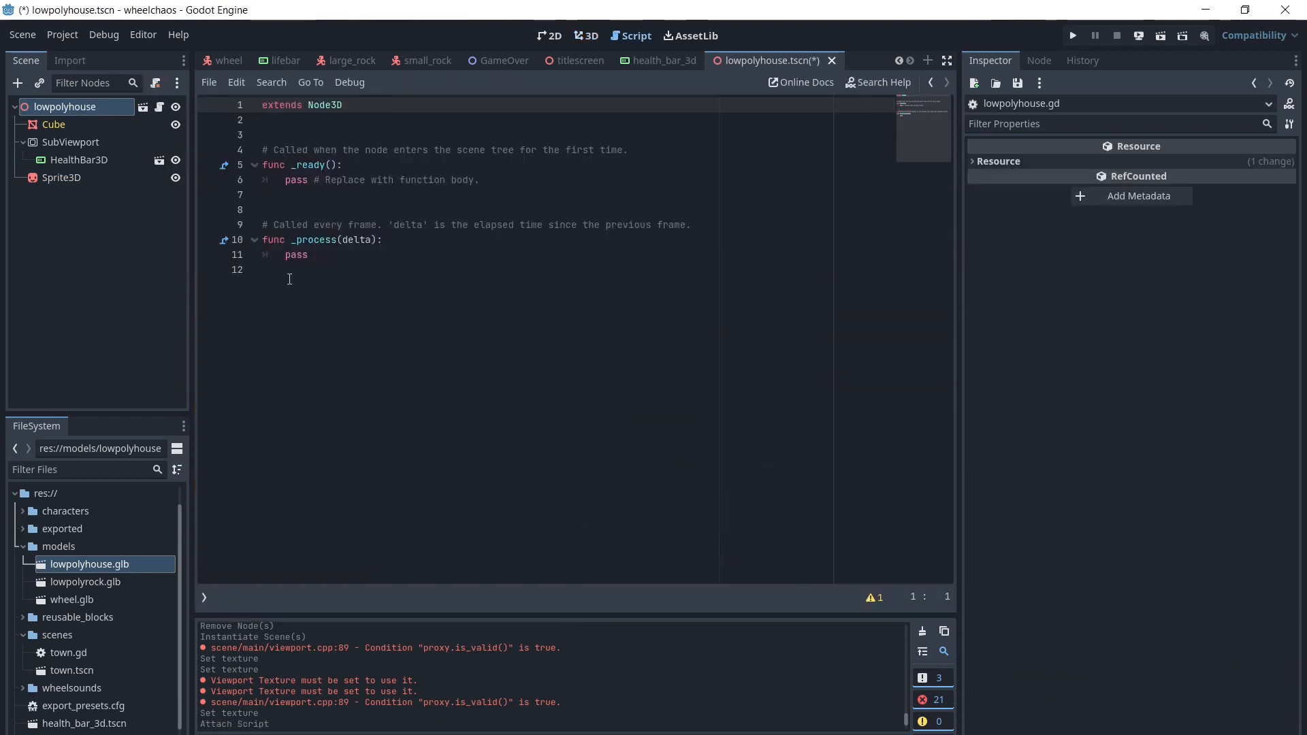
Replace the template functions in the script with a new function declaration, take_damage(damage).
drag(262, 138, 336, 292)
key(BackSpace)
text(func)
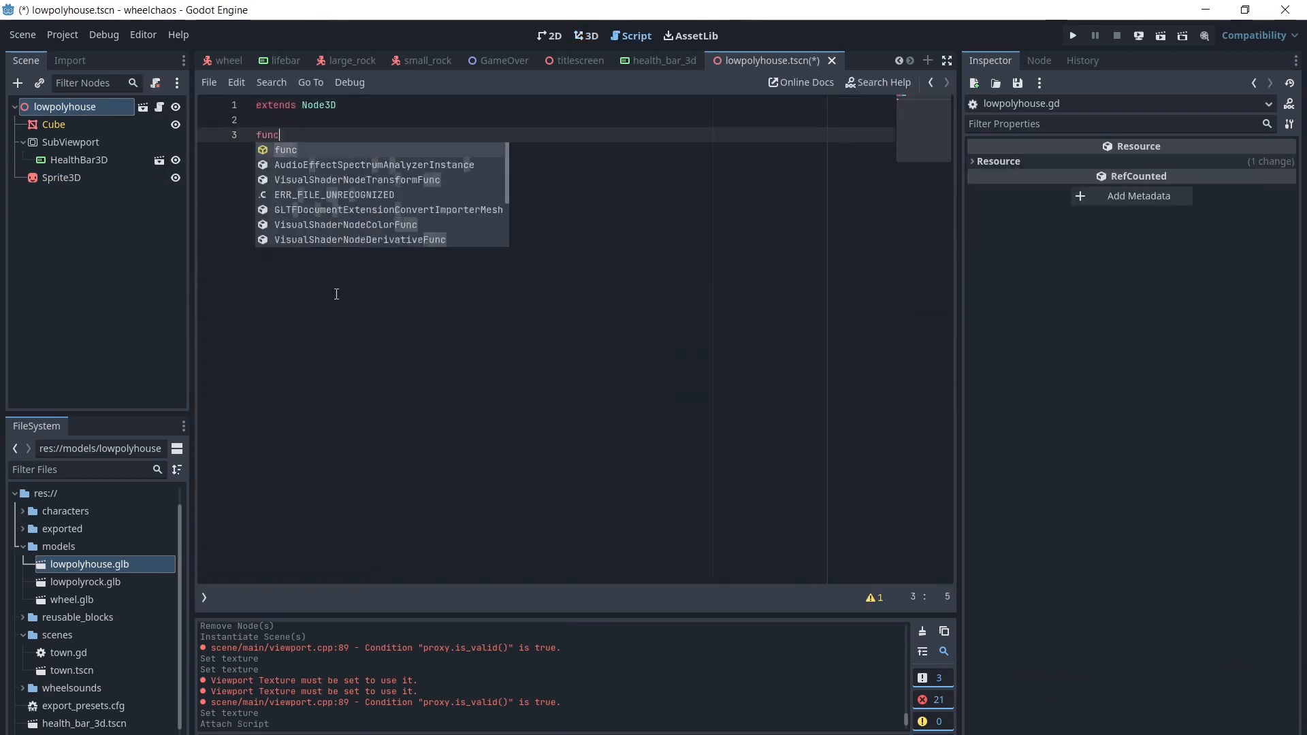
text( take_damage(damage):)
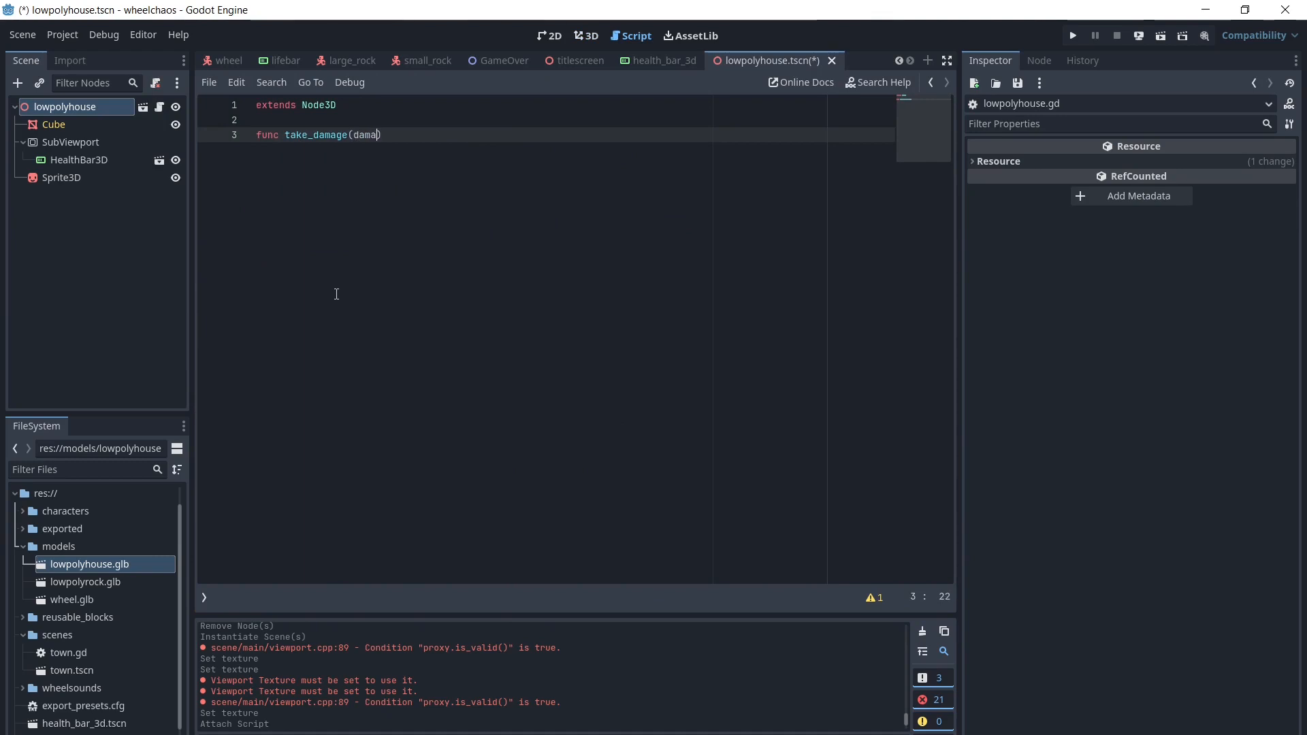
key(Return)
In take_damage, add the condition "if $SubViewport/HealthBar3D.value < damage:".
text(if)
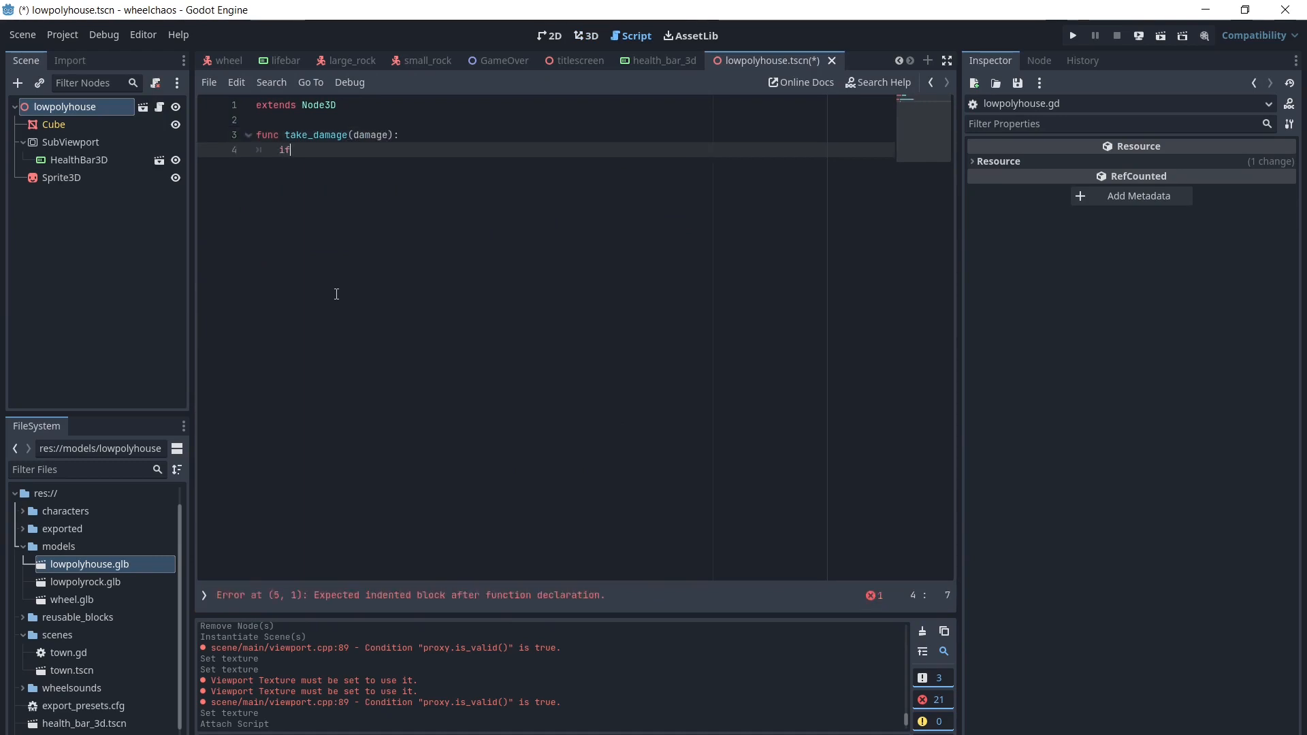
text( $s)
double_click(375, 181)
text(.value < damage:)
key(Return)
Inside the if block, add "damage = $SubViewport/HealthBar3D.value" and start a new line at function level.
text(d)
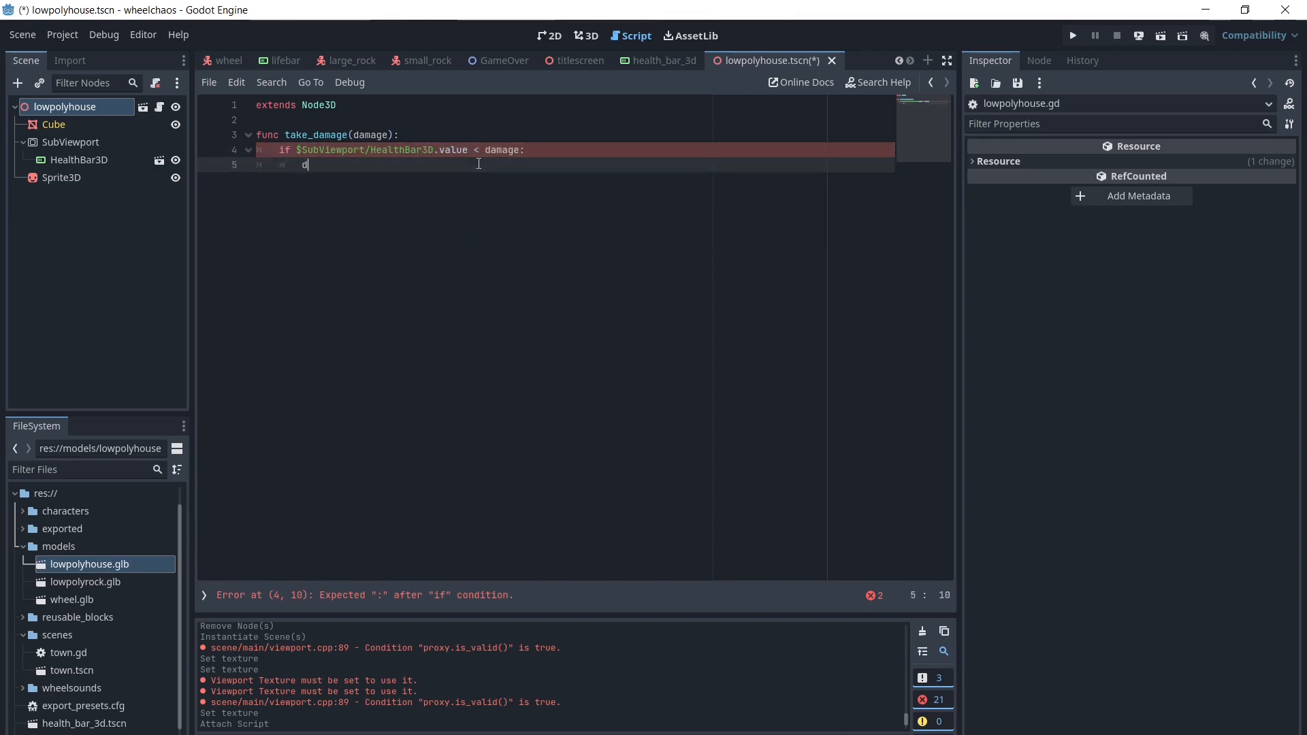
text(amage = $Su)
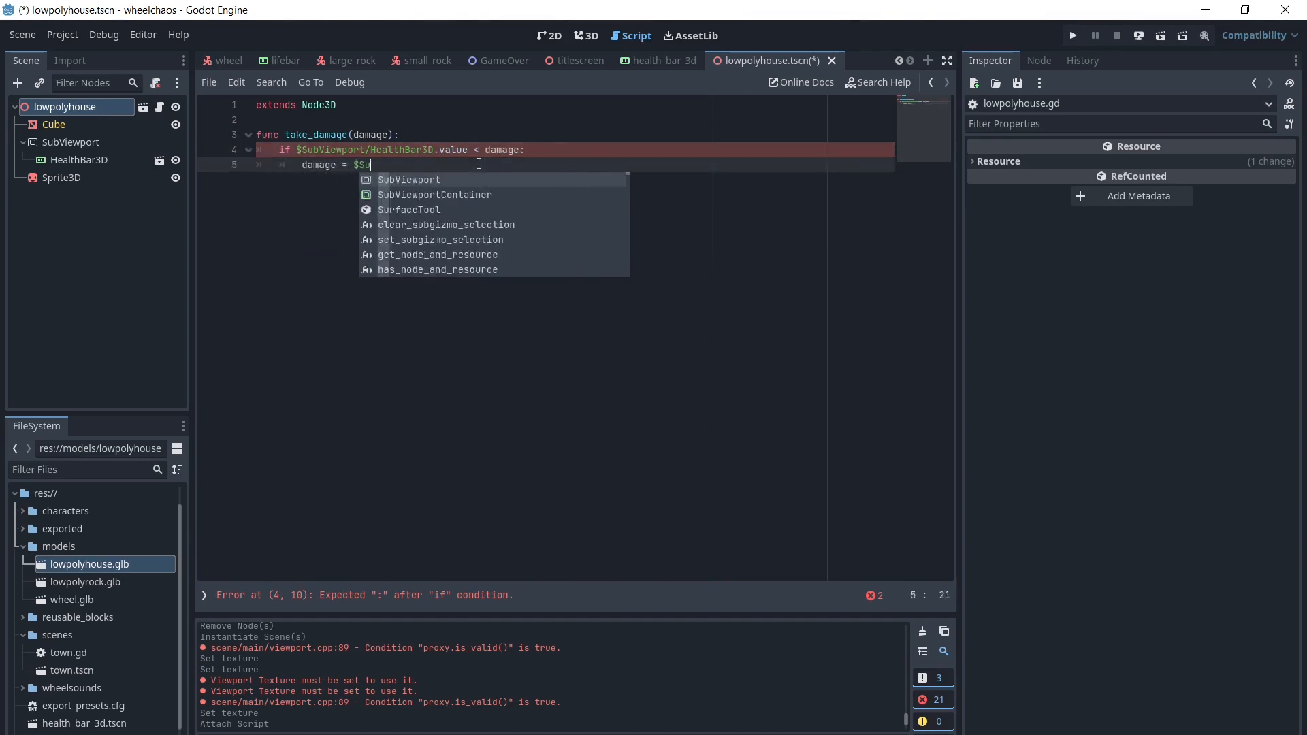
double_click(458, 195)
text(.value)
key(Return)
key(BackSpace)
key(BackSpace)
key(BackSpace)
key(BackSpace)
key(BackSpace)
key(BackSpace)
key(BackSpace)
key(BackSpace)
key(Return)
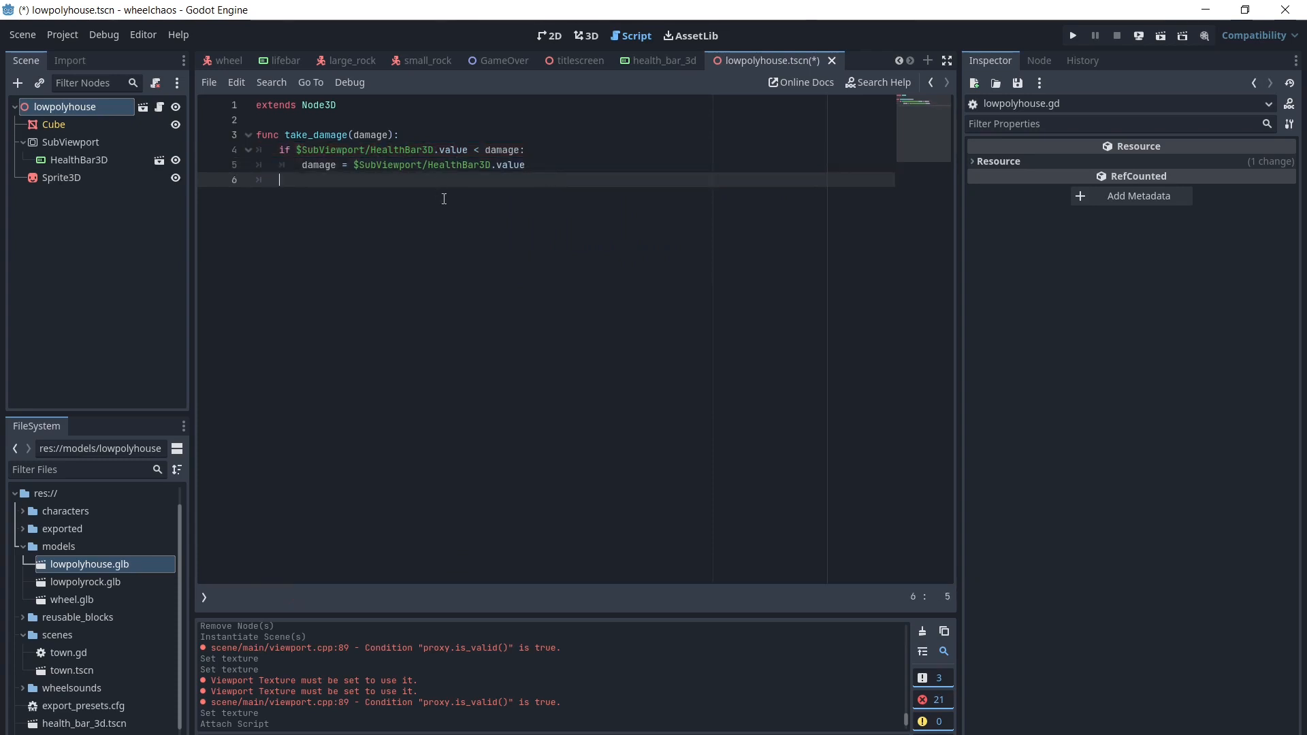
Below the if block, add the line "$SubViewport/HealthBar3D.value -= damage".
text($Su)
double_click(398, 207)
text(.va)
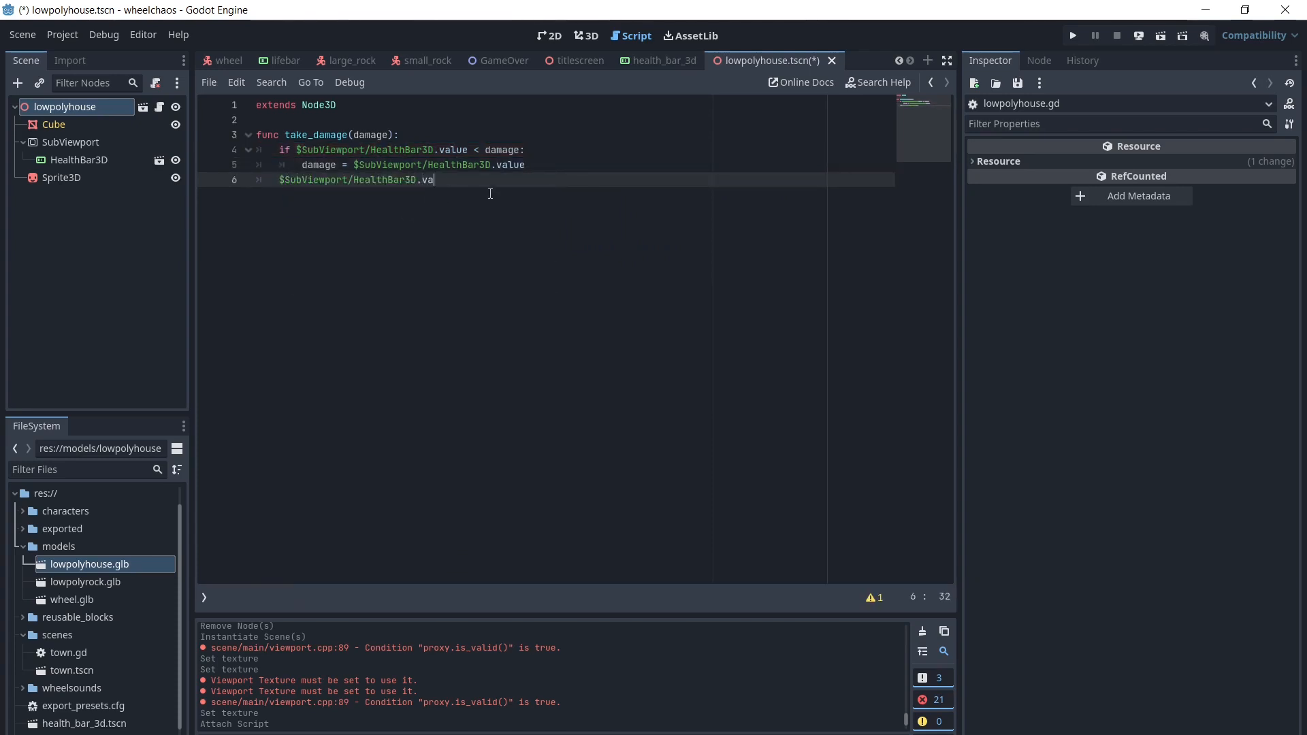
text(lue -= damage)
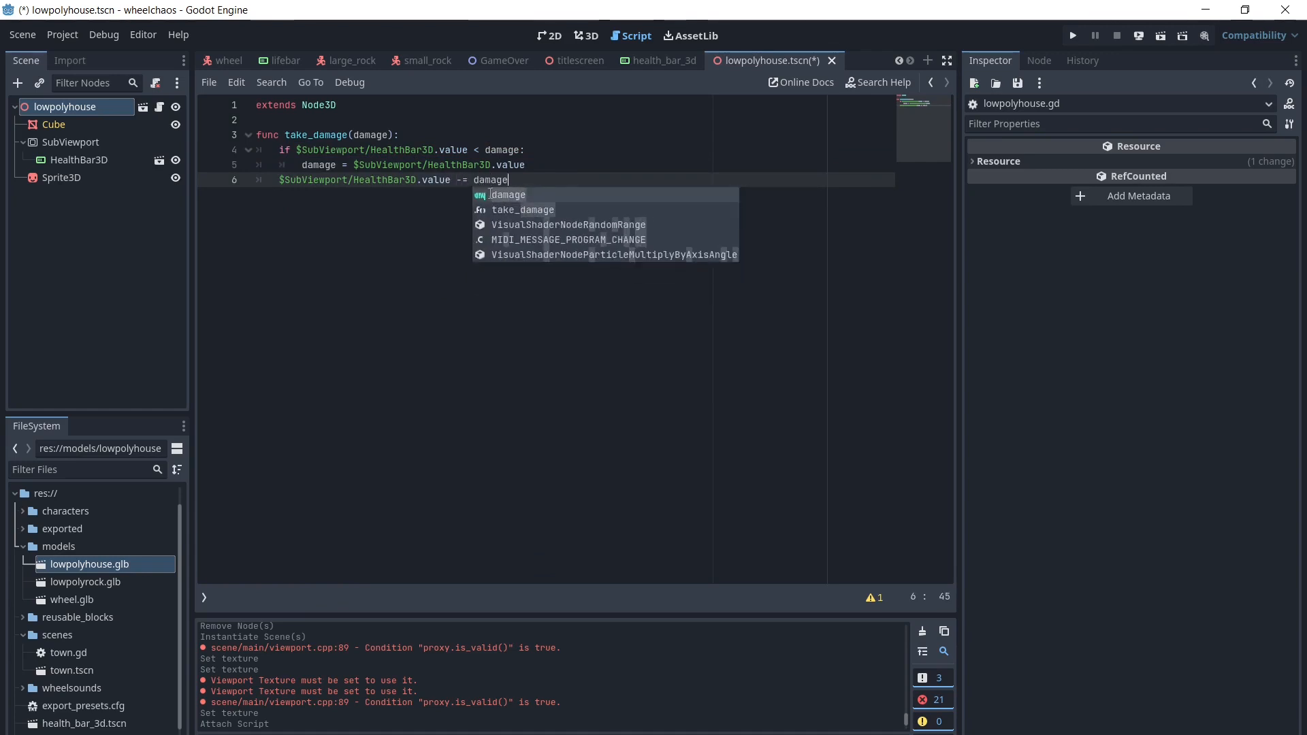
click(490, 149)
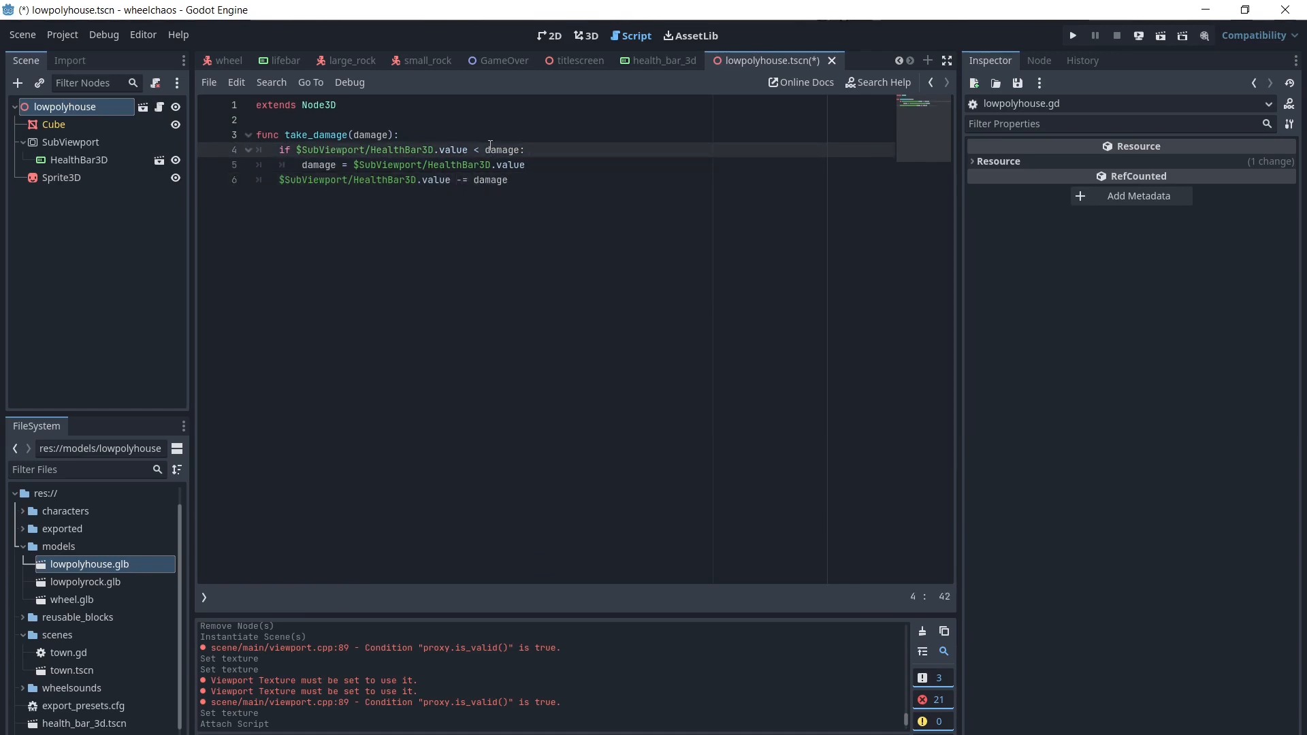
Return to the 3D view and add a Timer node under the lowpolyhouse root.
click(585, 36)
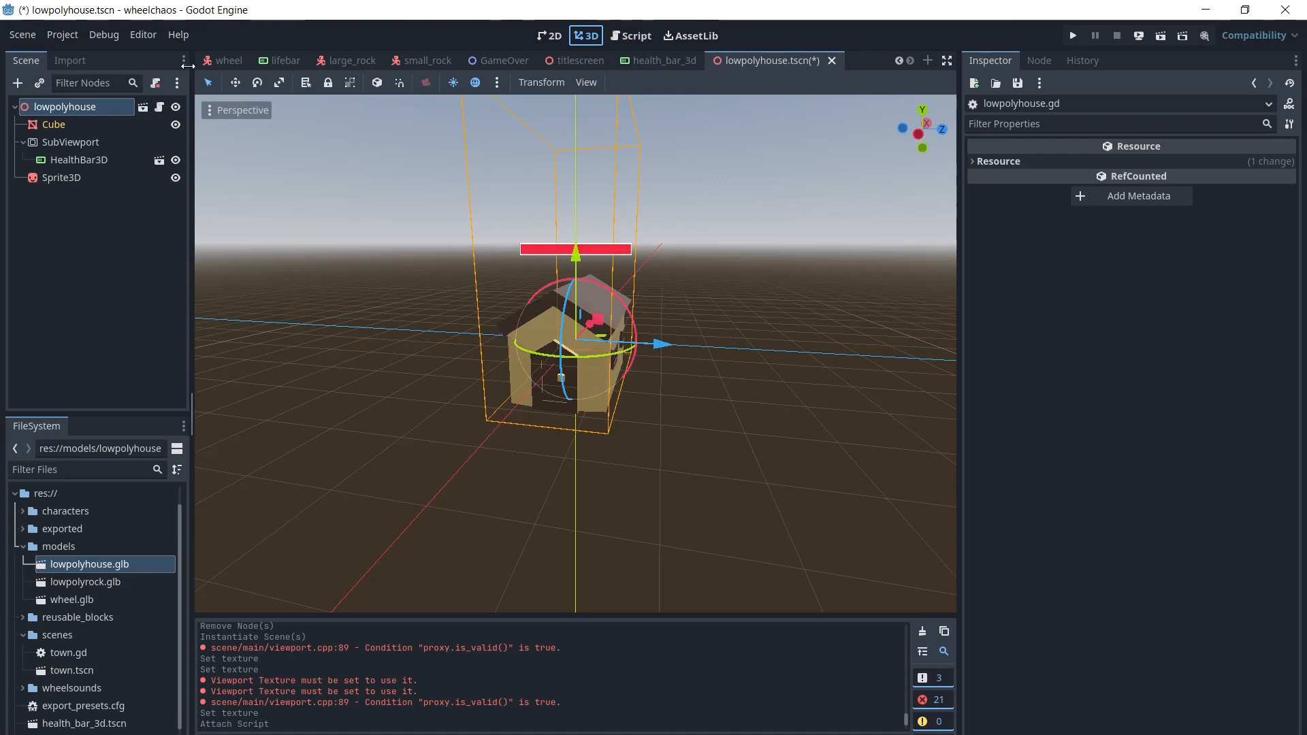
right_click(72, 108)
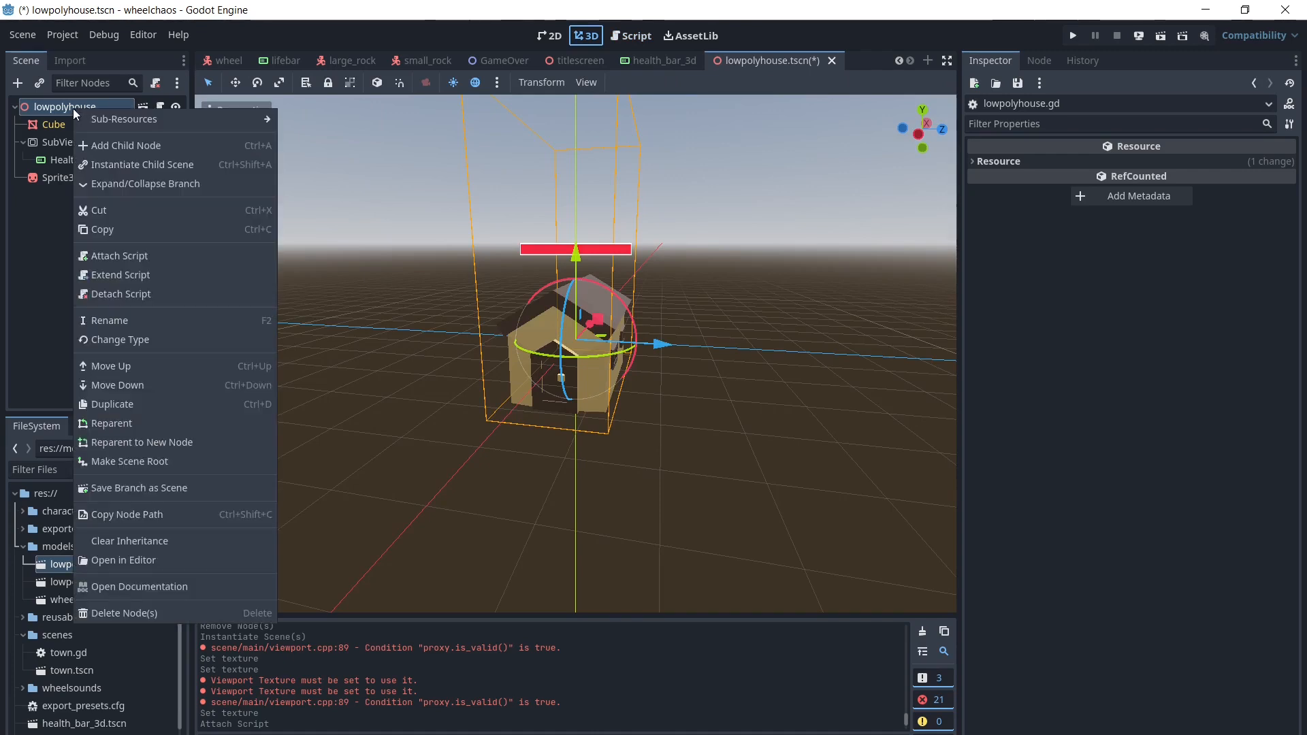
click(121, 146)
text(timer)
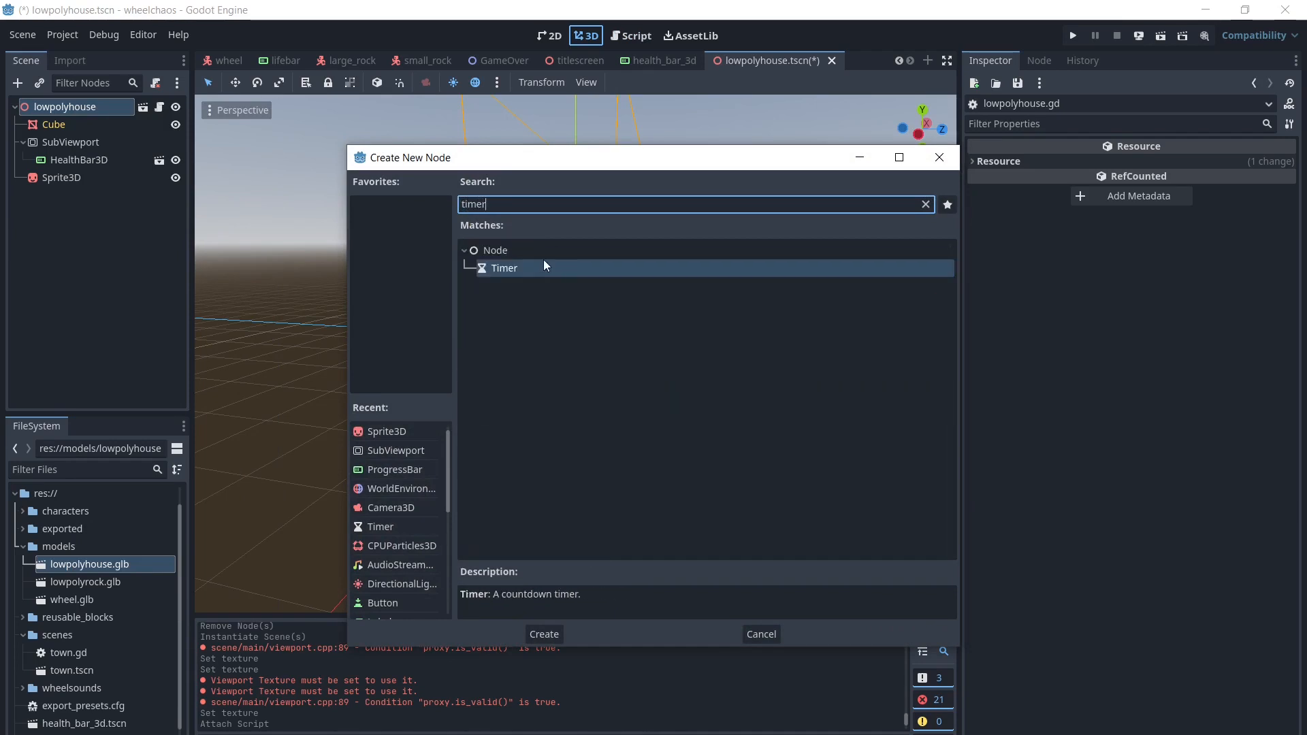
double_click(511, 268)
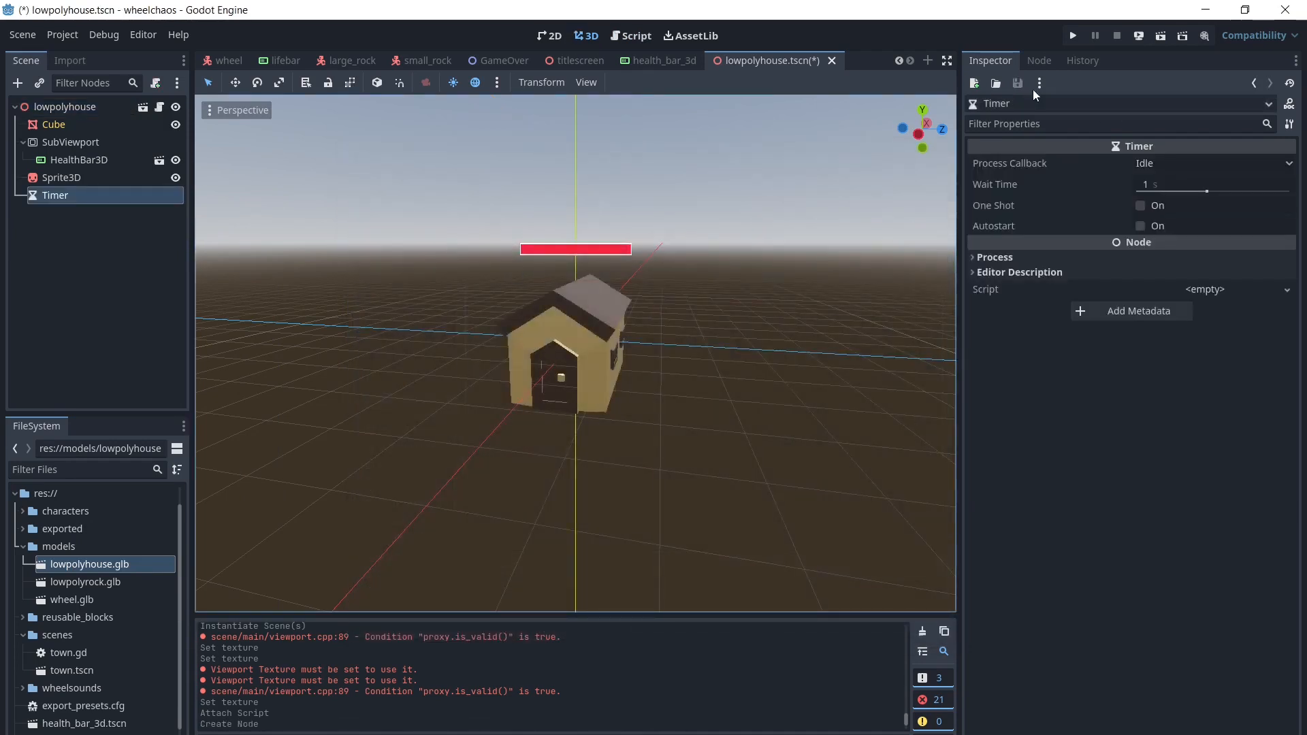
Connect the Timer's timeout() signal to the lowpolyhouse script with the receiver method _on_timer_timeout.
click(1038, 60)
double_click(1019, 145)
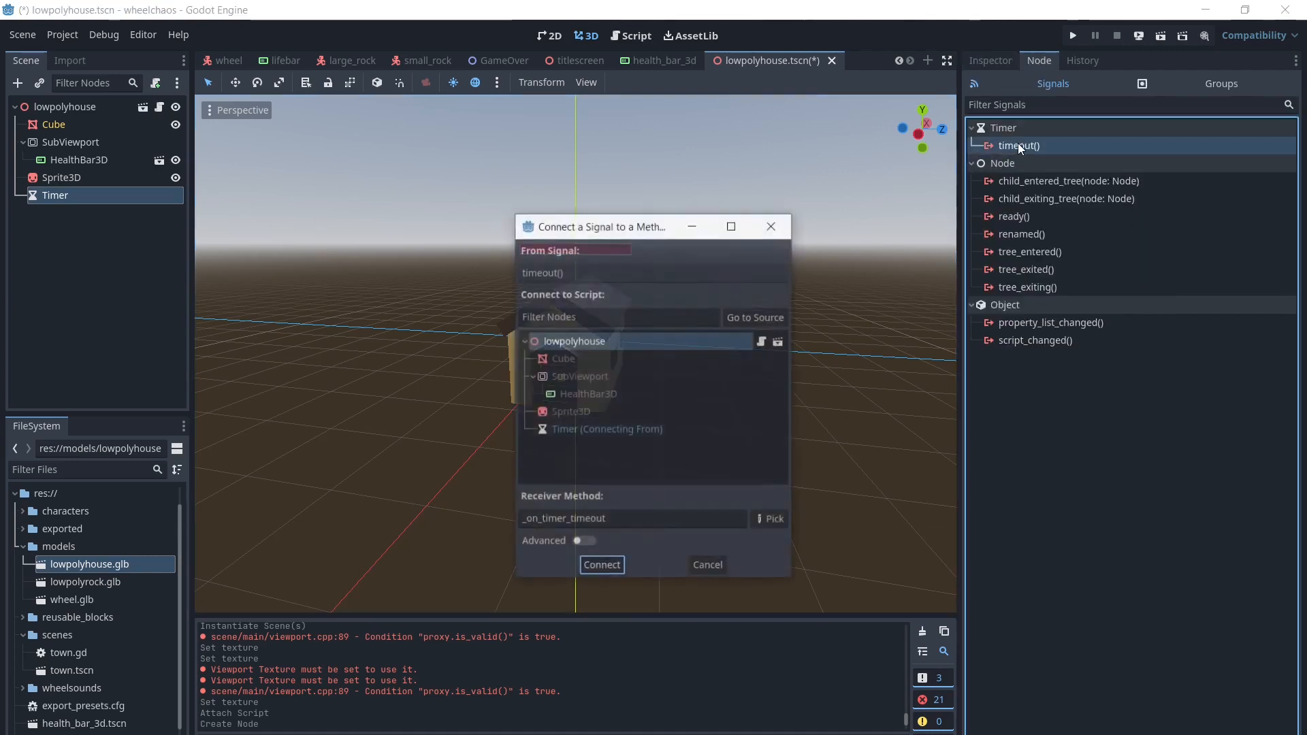
click(602, 566)
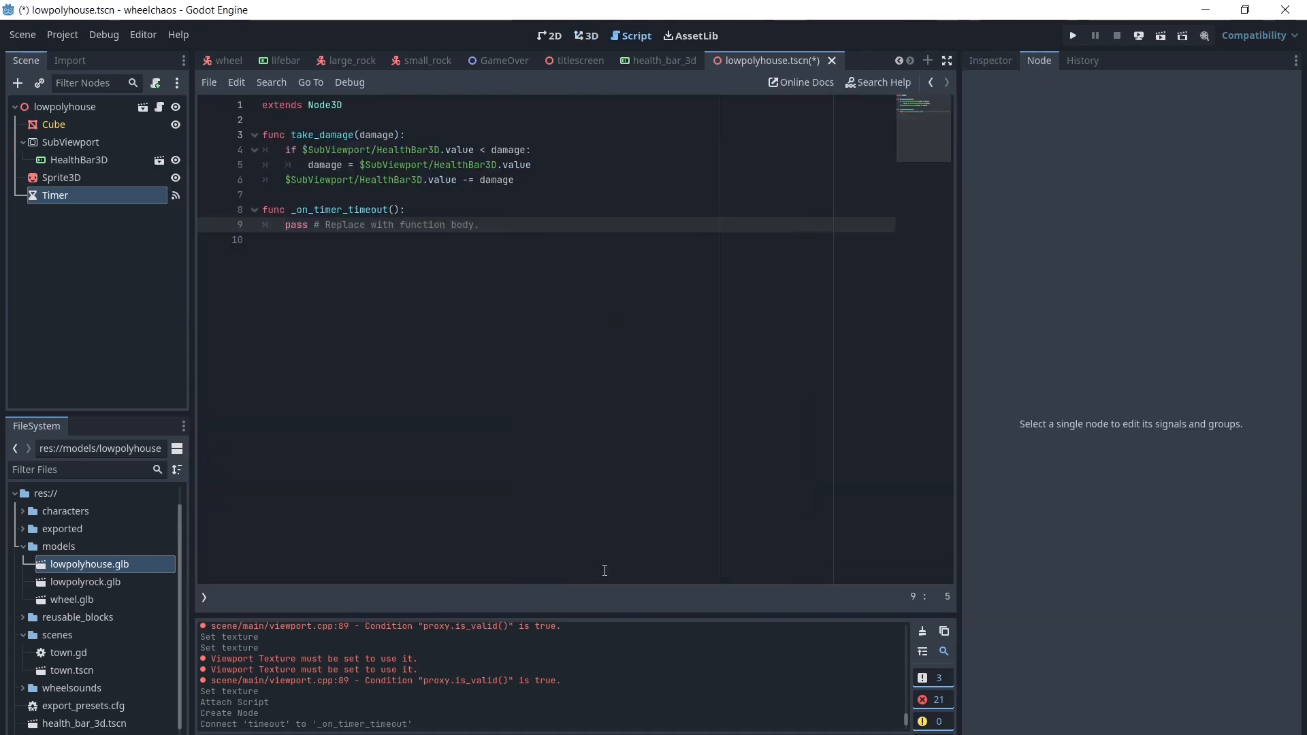
Replace the placeholder body of _on_timer_timeout with the call "take_damage(5)".
drag(285, 226, 496, 227)
key(BackSpace)
text(tA)
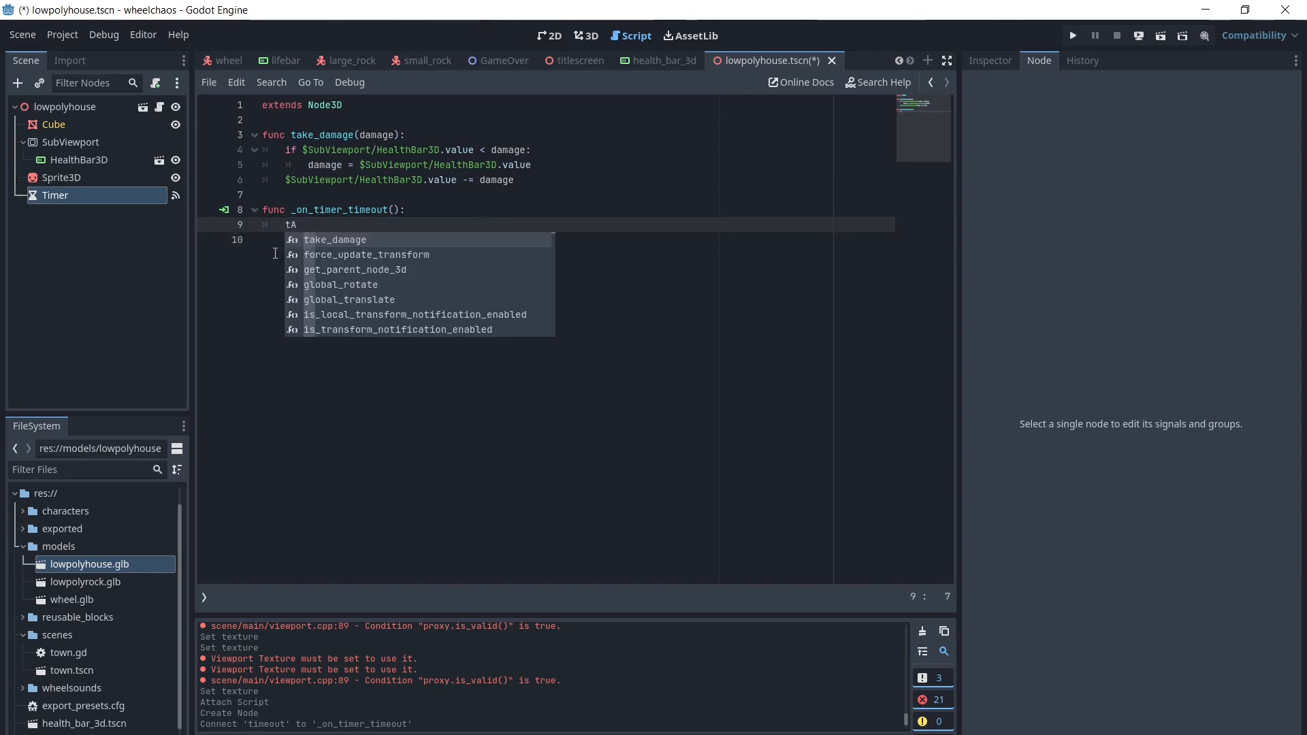
click(324, 243)
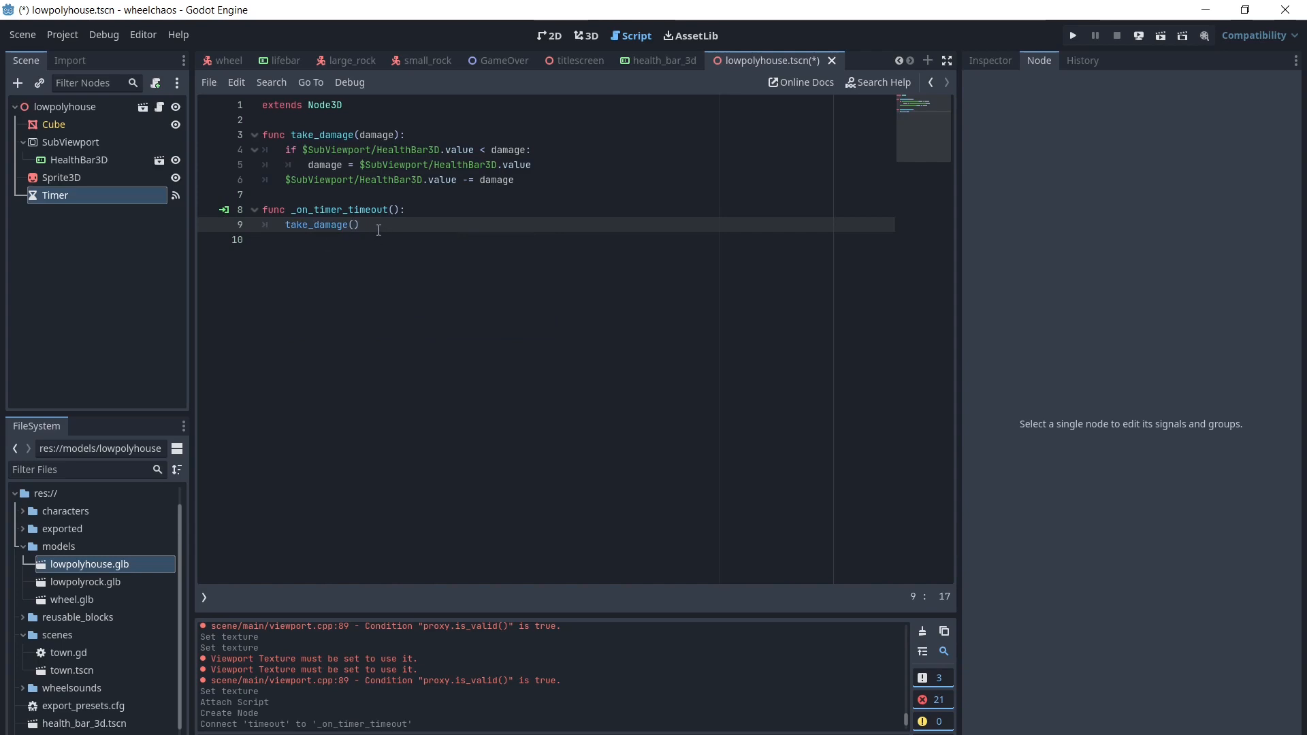
text(5)
click(329, 193)
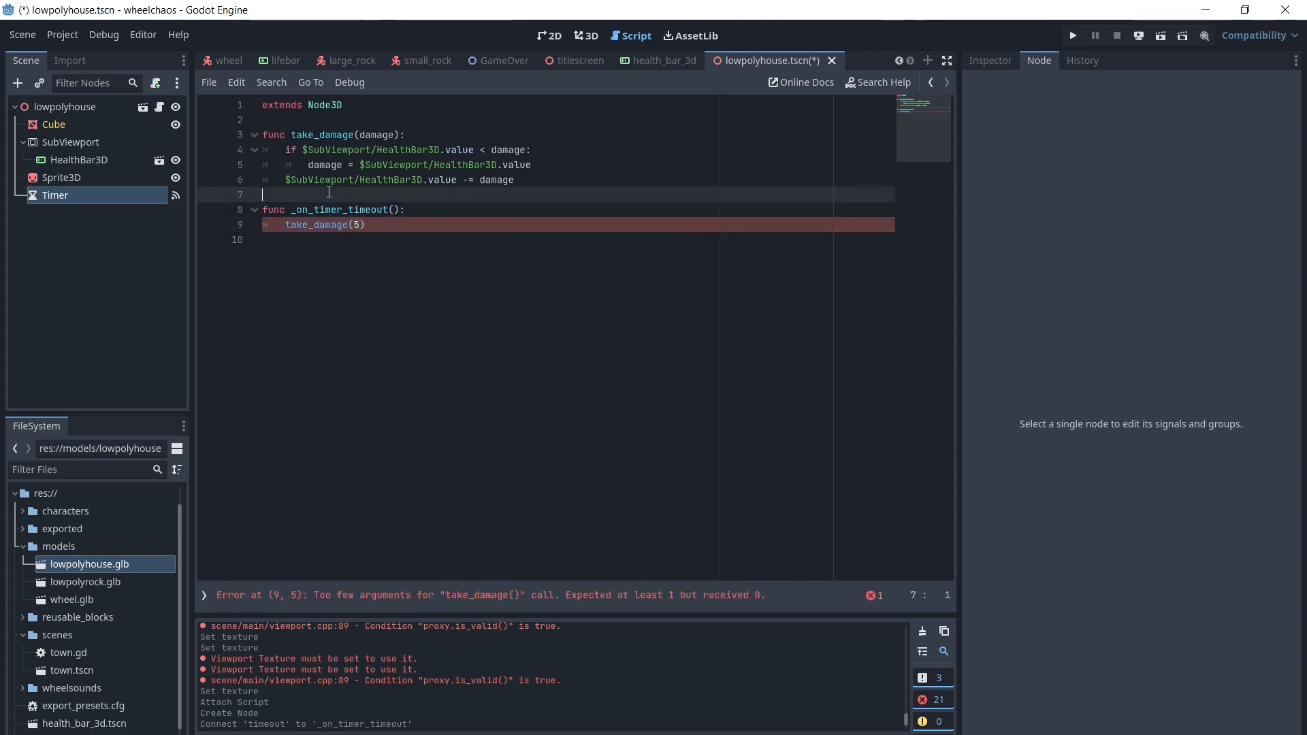
Return to the 3D view and add a Camera3D node under the lowpolyhouse root.
click(586, 35)
right_click(72, 107)
click(82, 133)
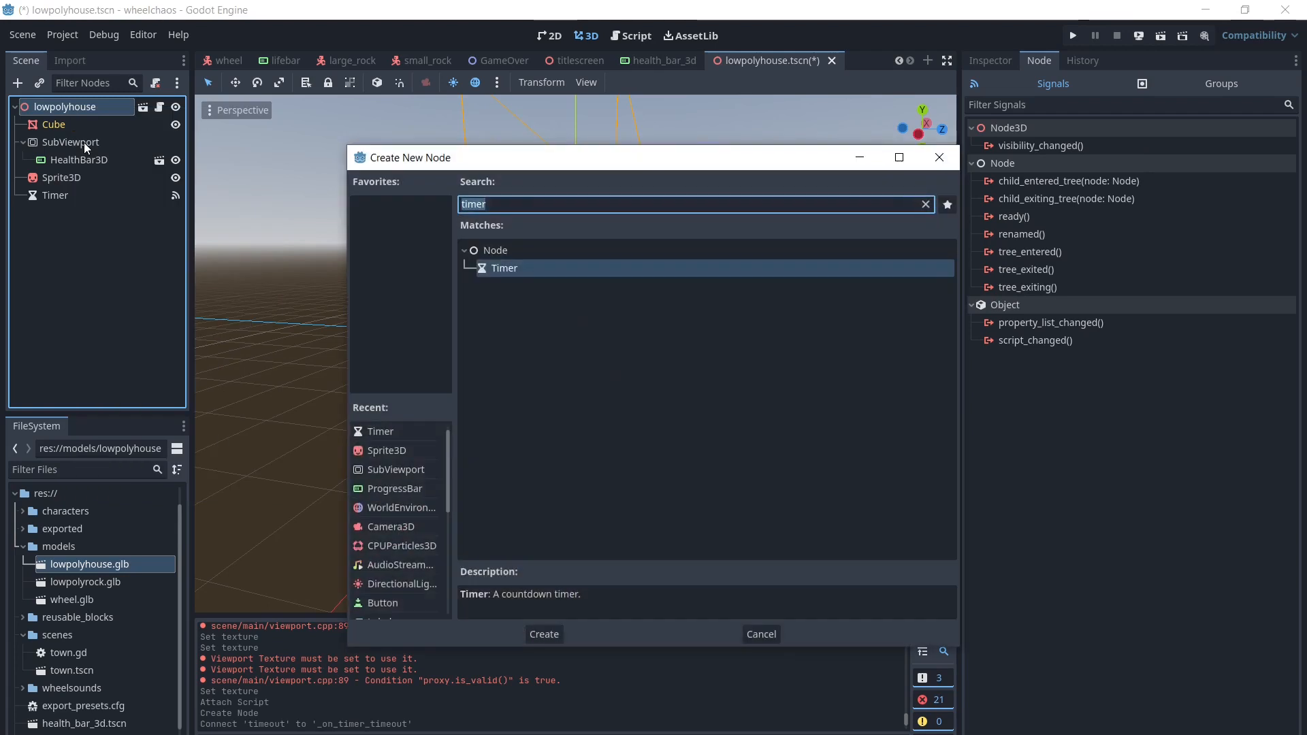
text(camera)
double_click(533, 338)
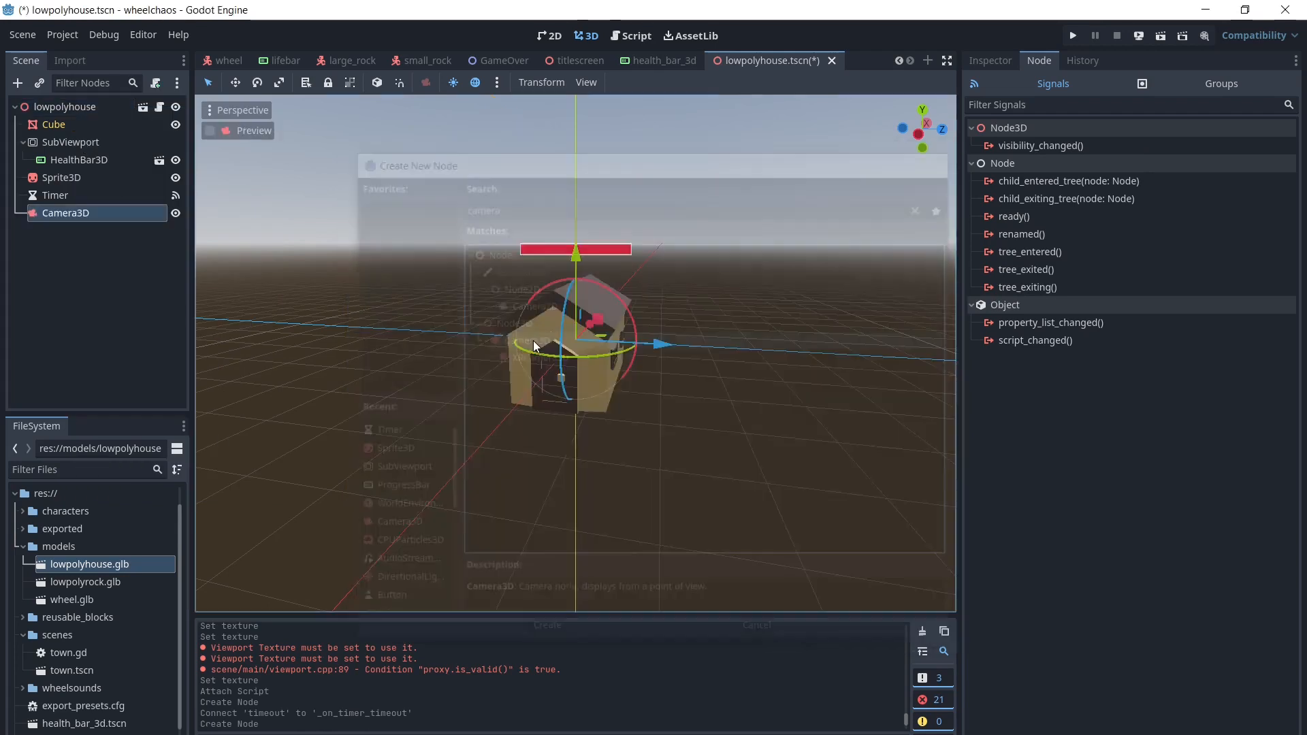
Place the camera in front of the house at about X -5.5 m, raised slightly with Y rotation -90°, and preview its view.
drag(906, 129, 1004, 130)
drag(427, 317, 491, 471)
click(990, 60)
click(1001, 465)
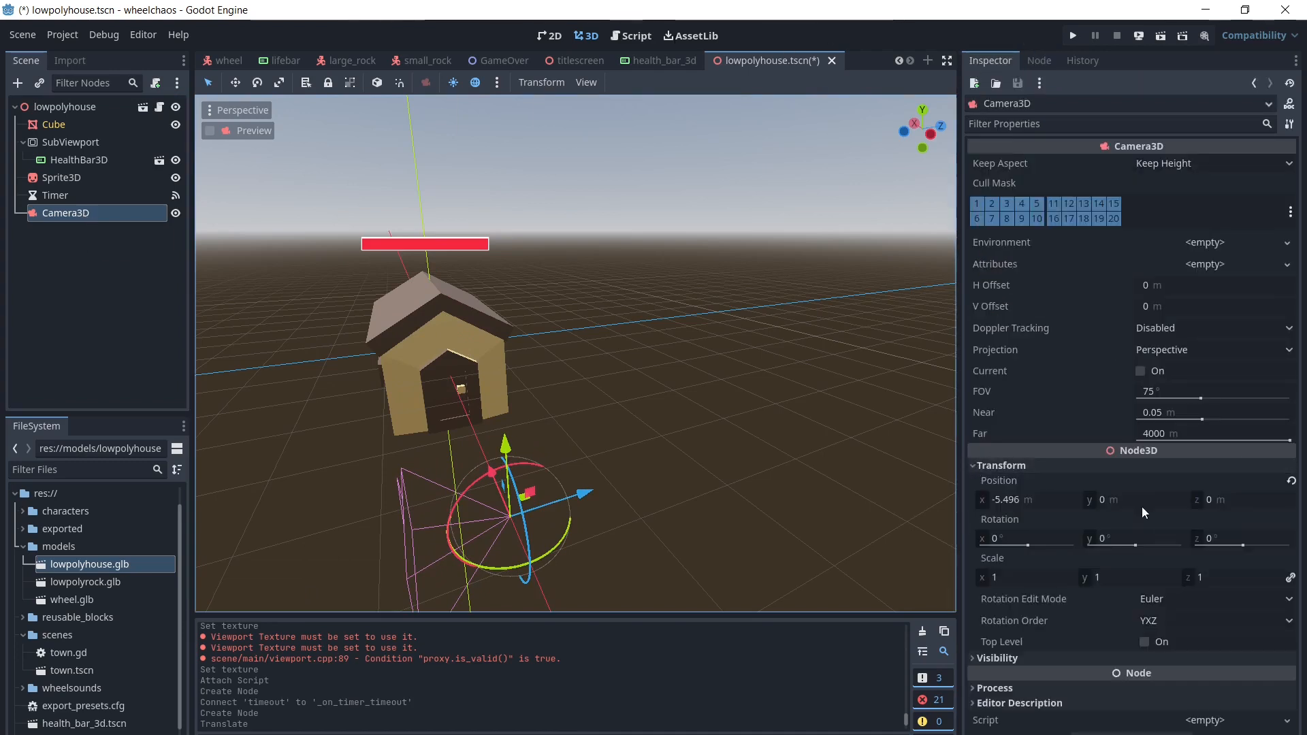
click(1102, 539)
text(-90)
key(Return)
drag(502, 439, 503, 389)
click(206, 132)
Add a WorldEnvironment node under the lowpolyhouse root and assign it a new Environment resource.
right_click(75, 104)
click(121, 118)
text(world)
double_click(520, 270)
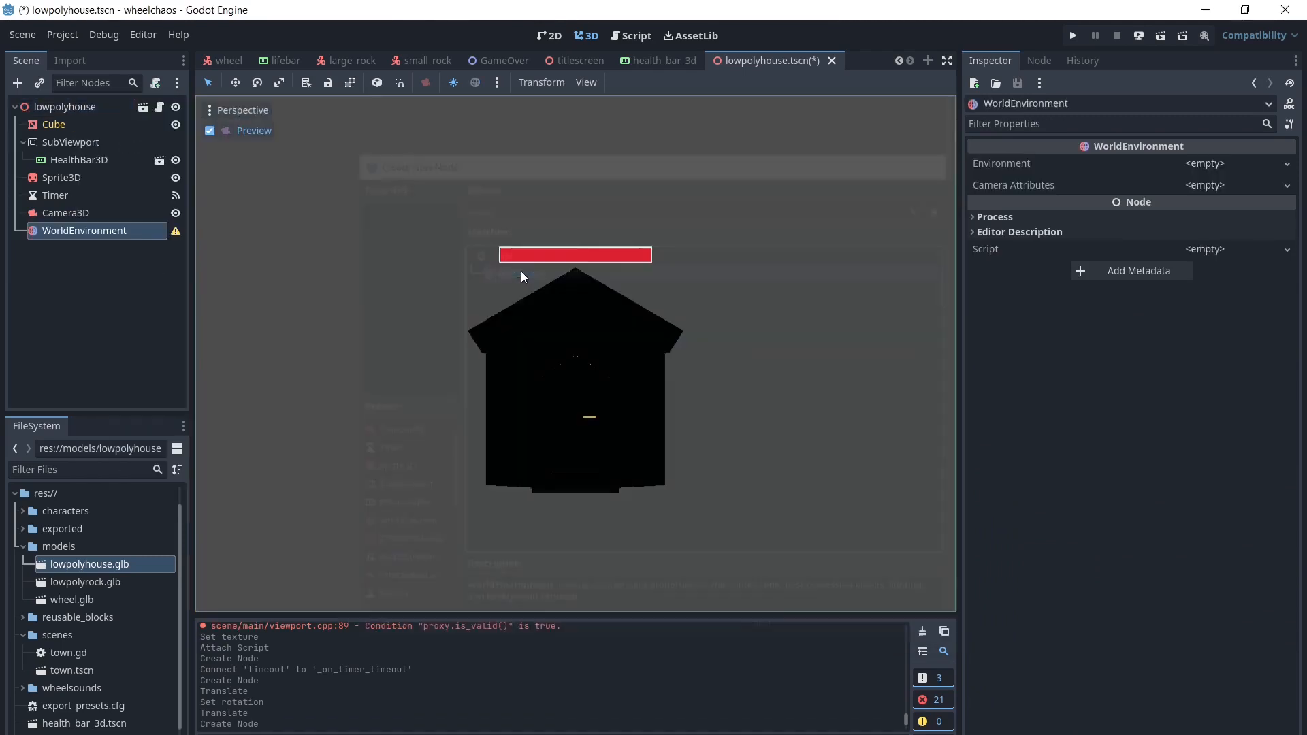
click(1214, 169)
click(1211, 182)
click(1204, 163)
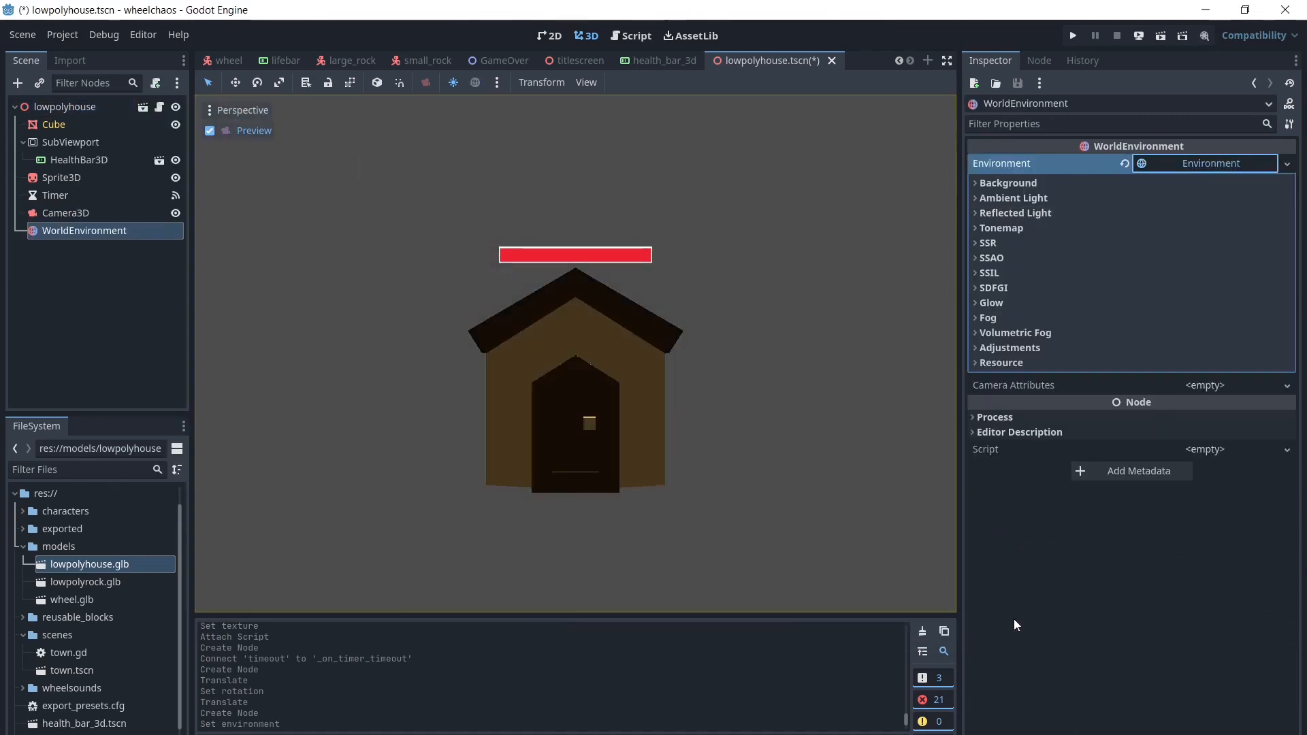
Add a DirectionalLight3D node under the lowpolyhouse root.
right_click(63, 107)
click(105, 135)
text(ligh)
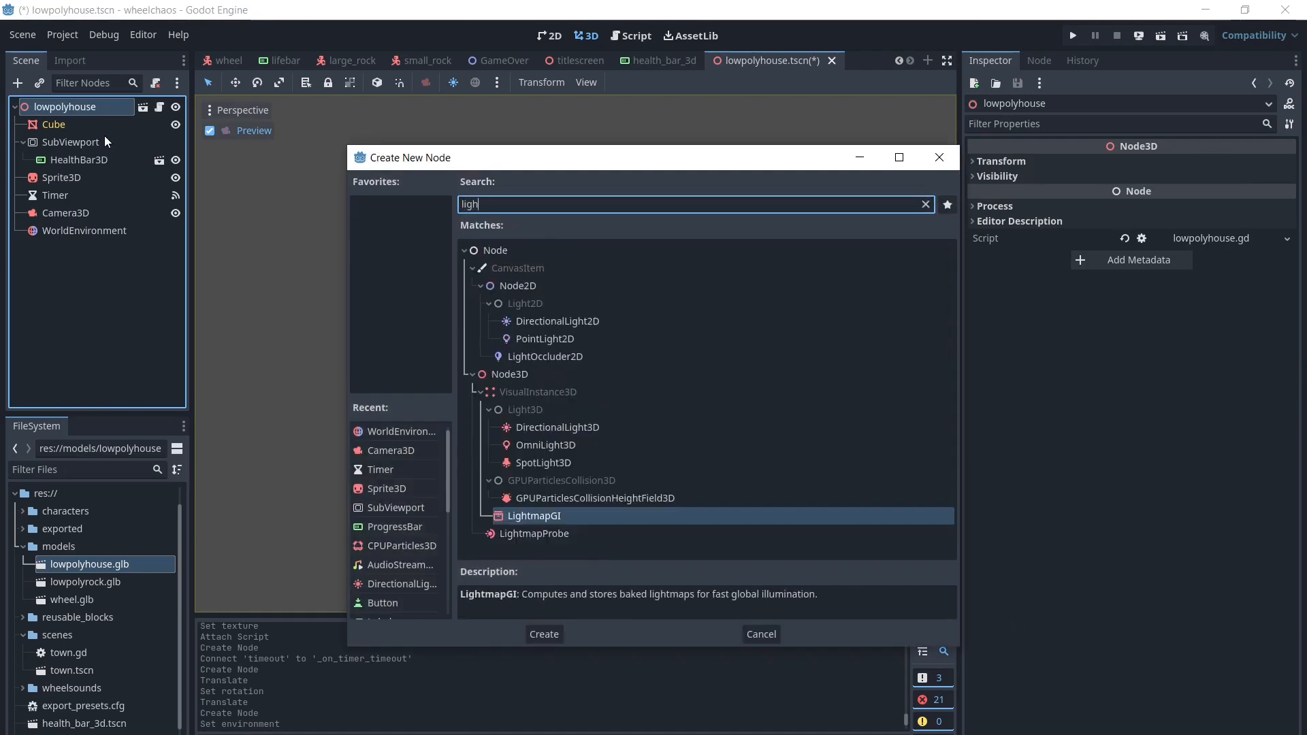
double_click(578, 434)
Leave the camera preview, raise the directional light above the house and rotate it to shine down on the front.
click(209, 130)
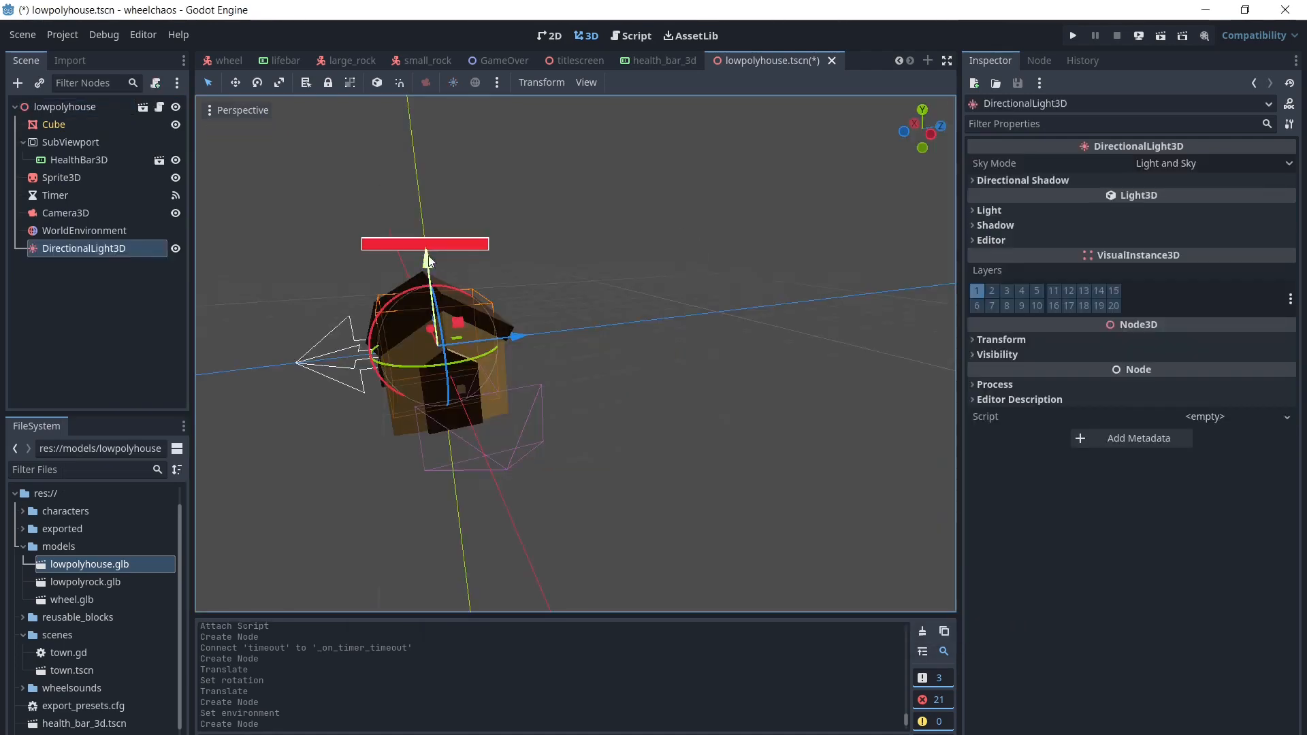
right_drag(497, 358, 445, 449)
drag(501, 334, 453, 243)
Enable Autostart on the Timer node and bring up its signals.
click(71, 108)
click(71, 197)
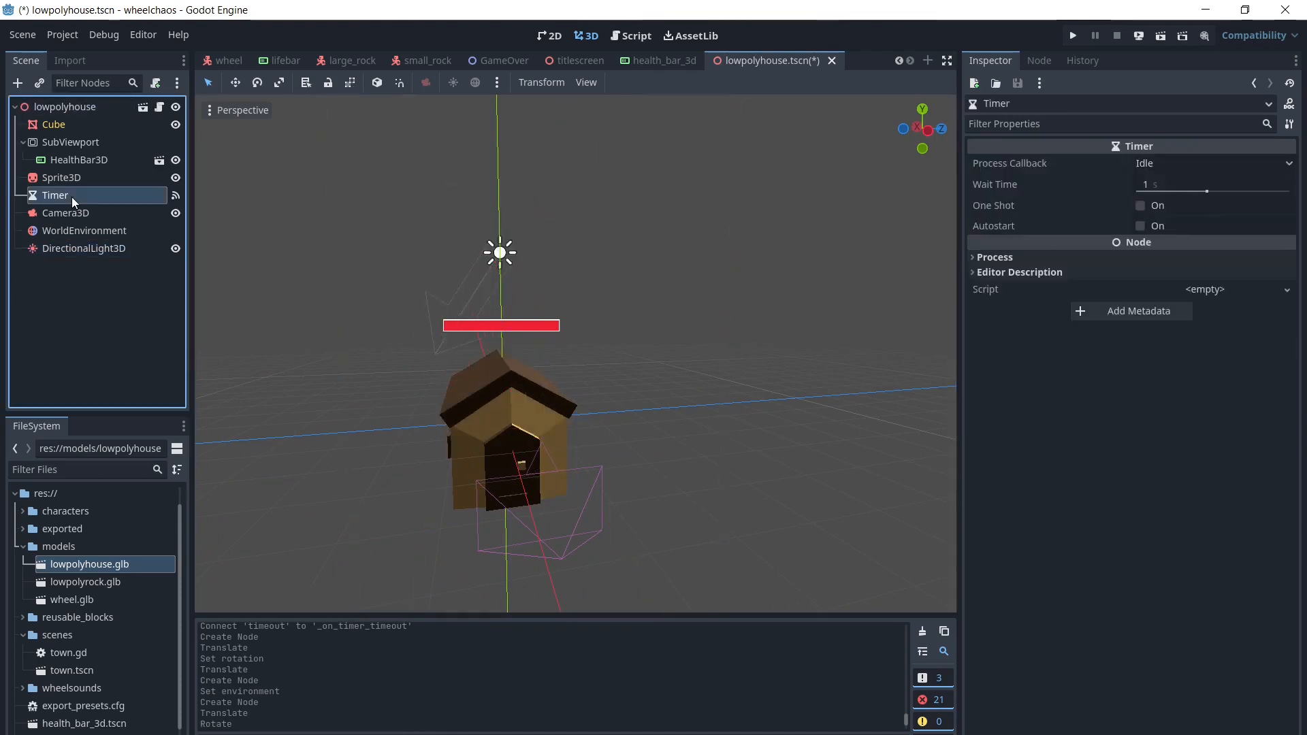
click(1141, 225)
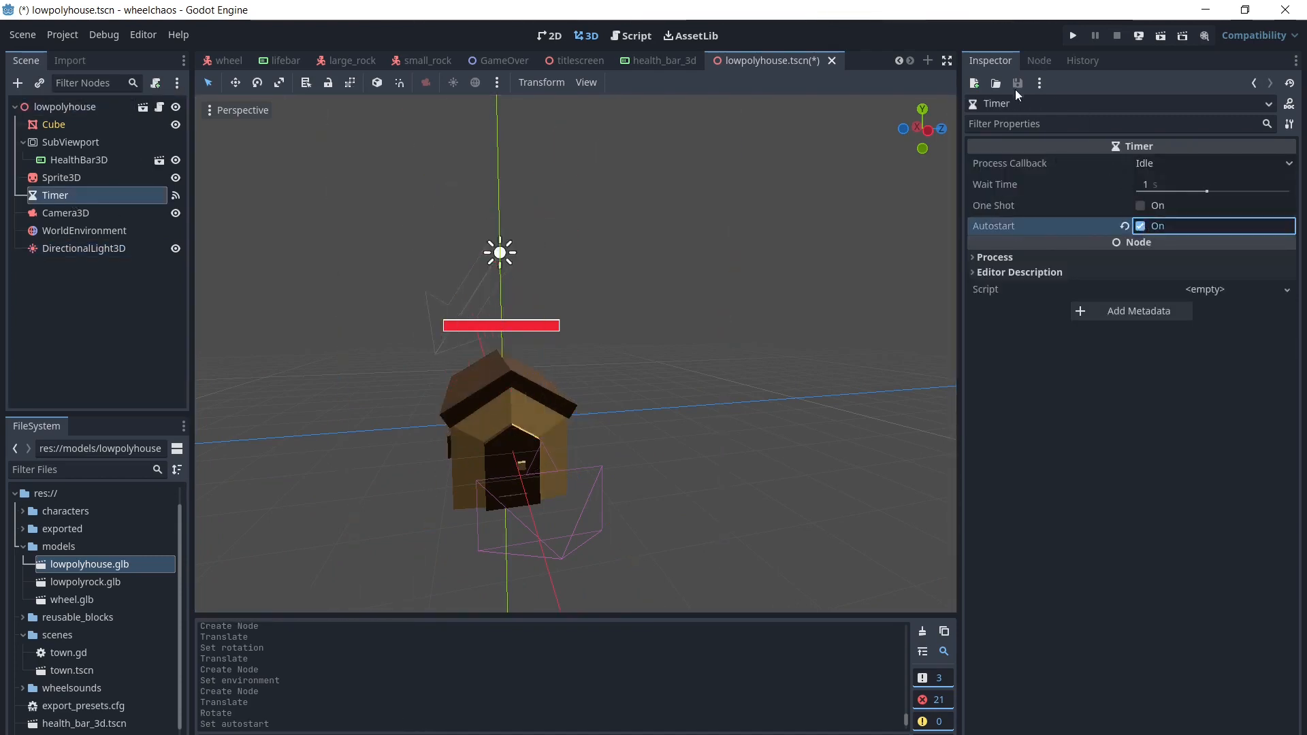
click(1040, 60)
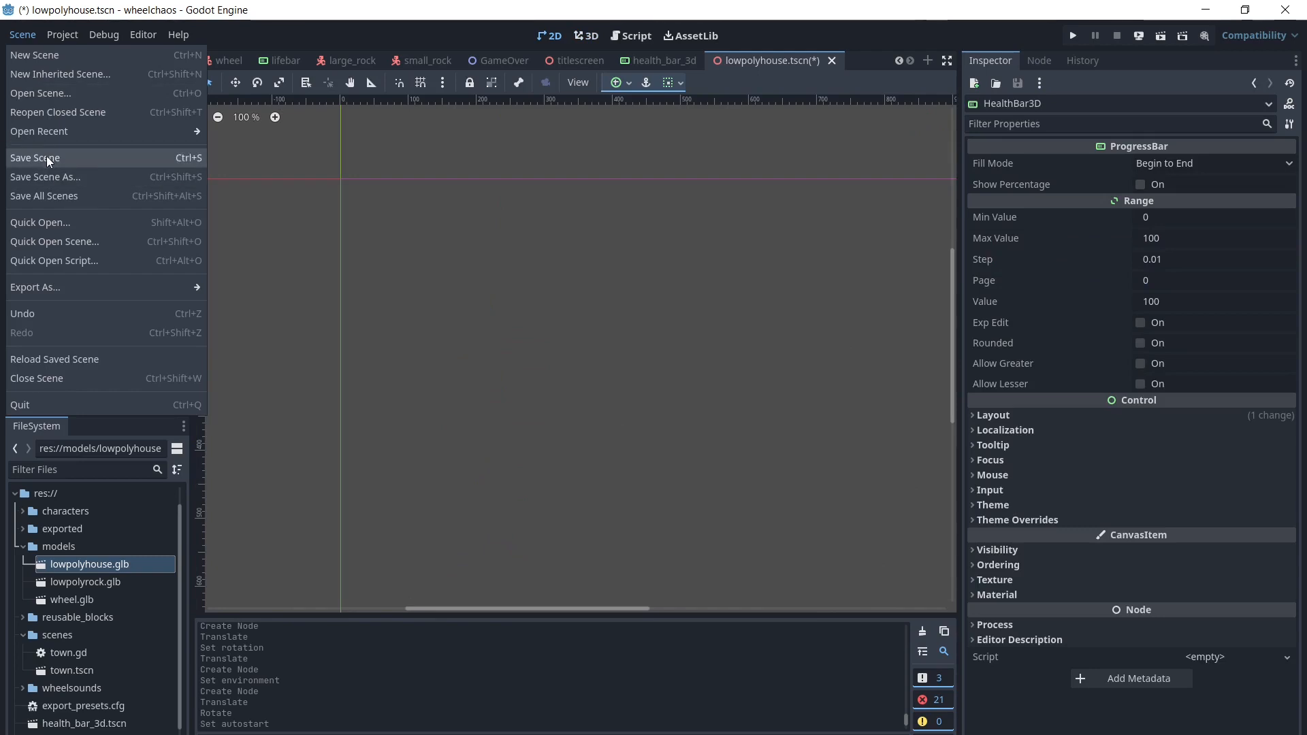
Save the lowpolyhouse scene and run it as the current scene to test the health bar.
click(46, 158)
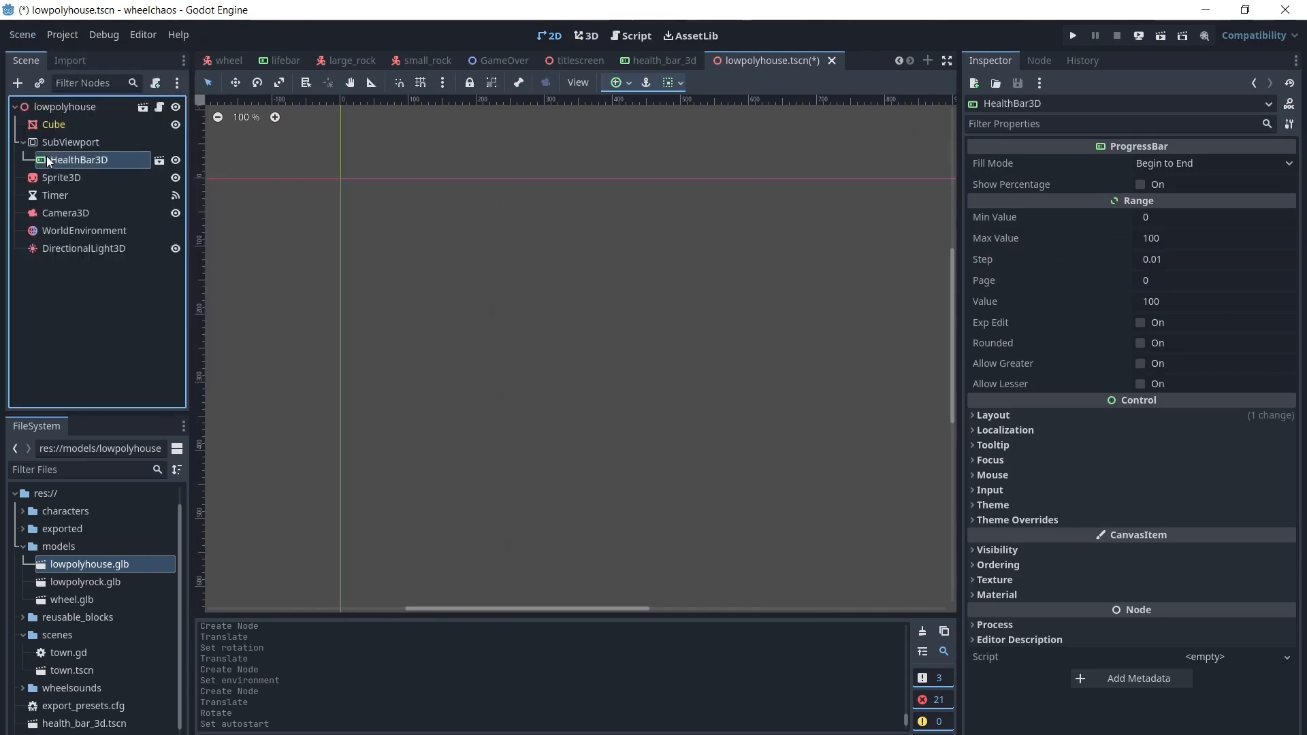
click(1155, 39)
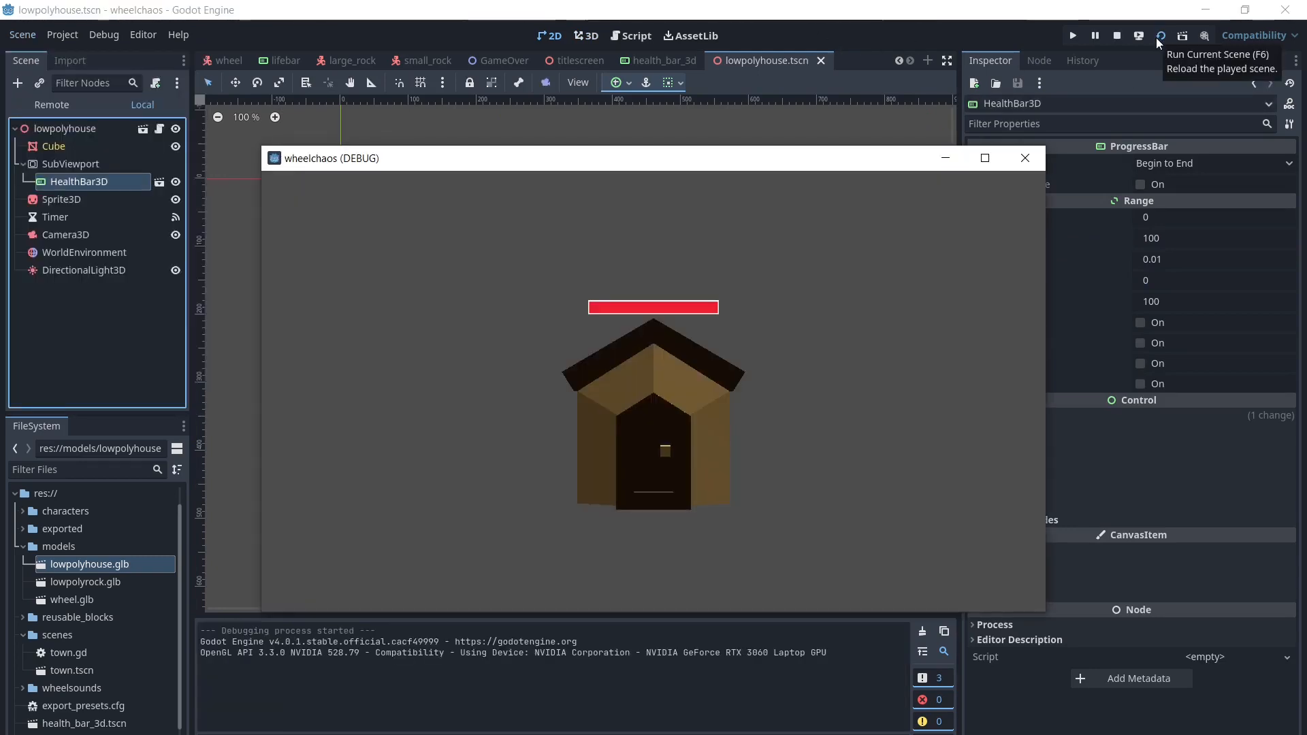